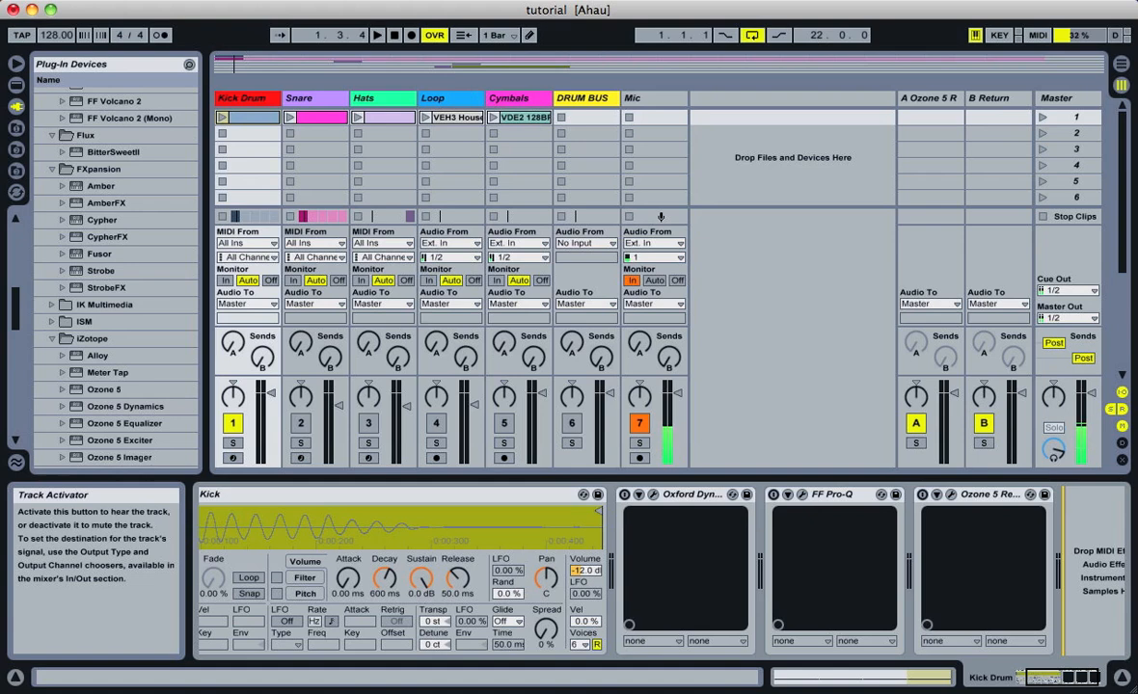
Activate the Snare, Hats and Loop tracks and play the arrangement from bar 8, muting the Mic track only during playback
click(300, 423)
click(363, 422)
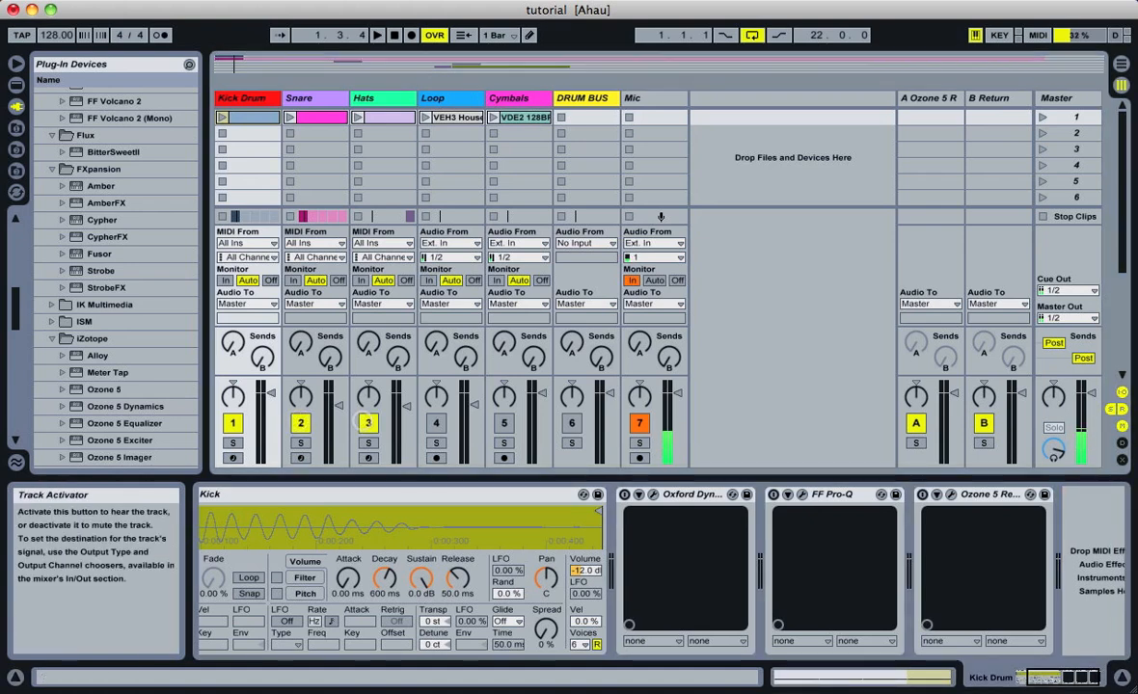
click(436, 423)
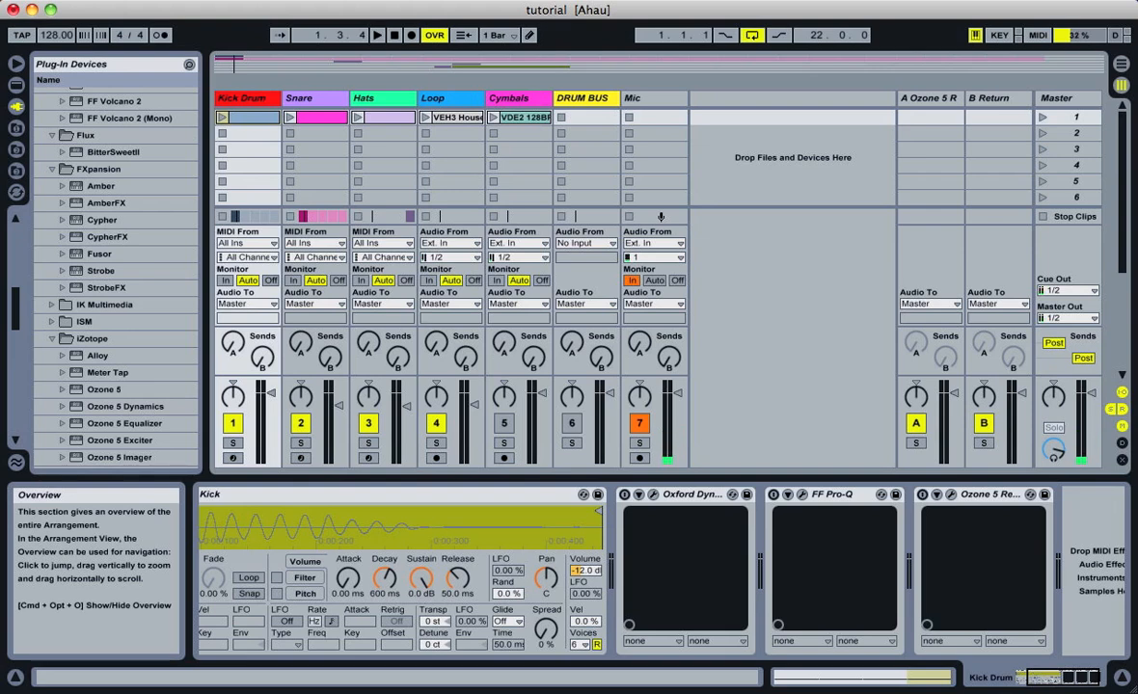
click(447, 65)
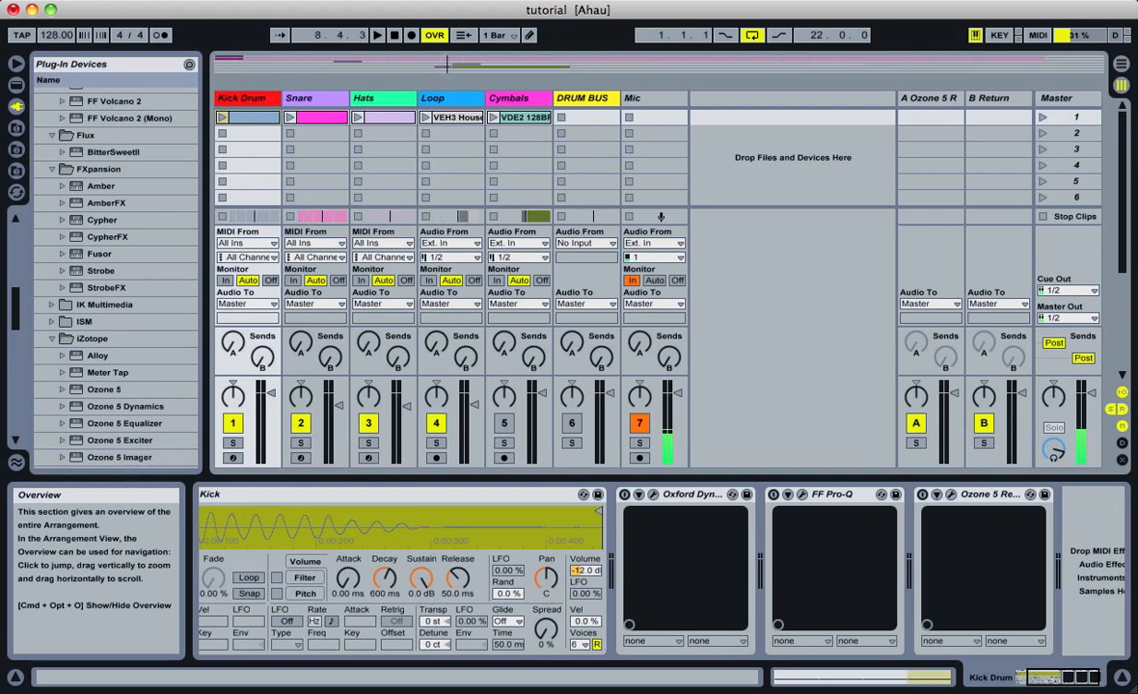
key(space)
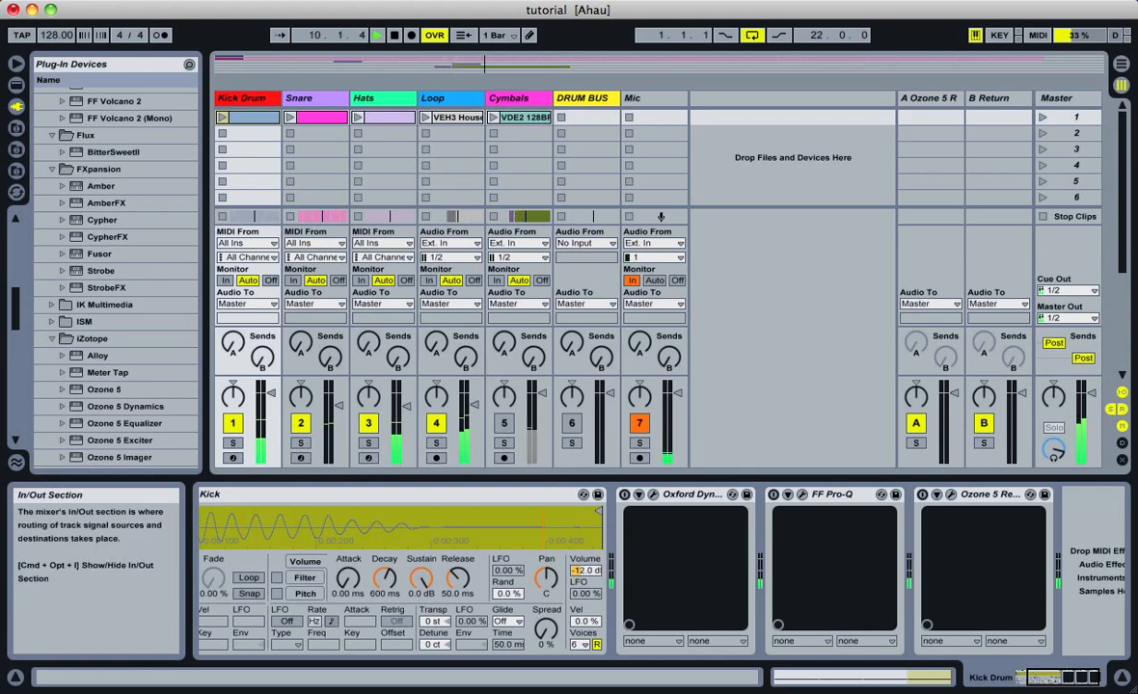
click(639, 423)
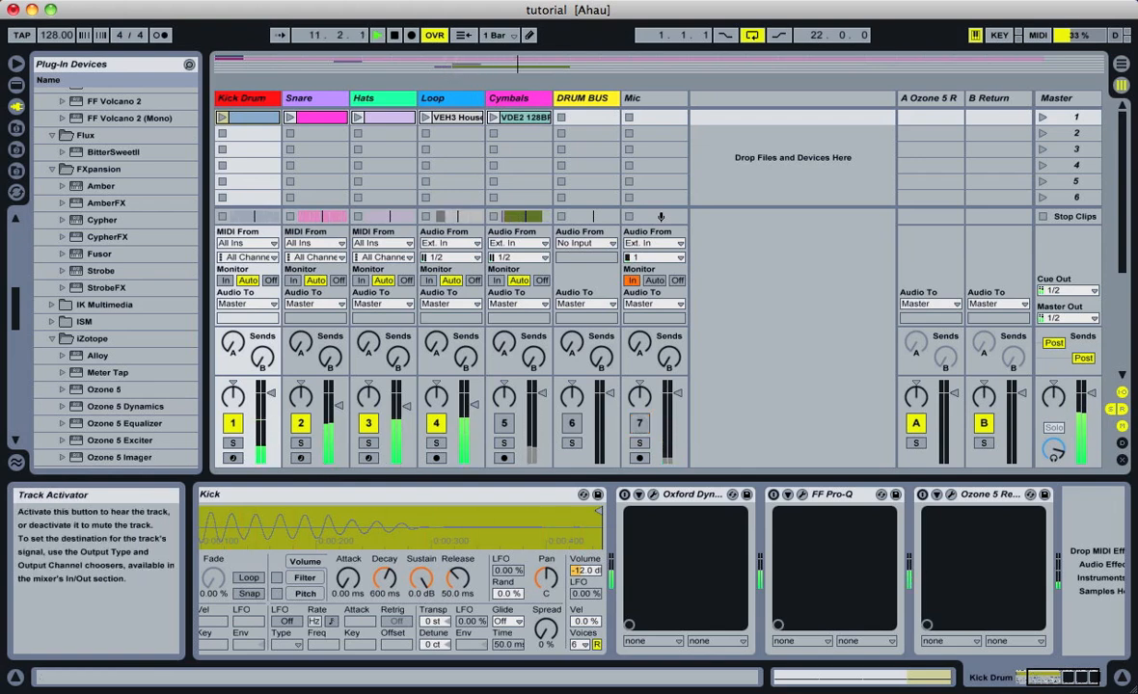
click(639, 423)
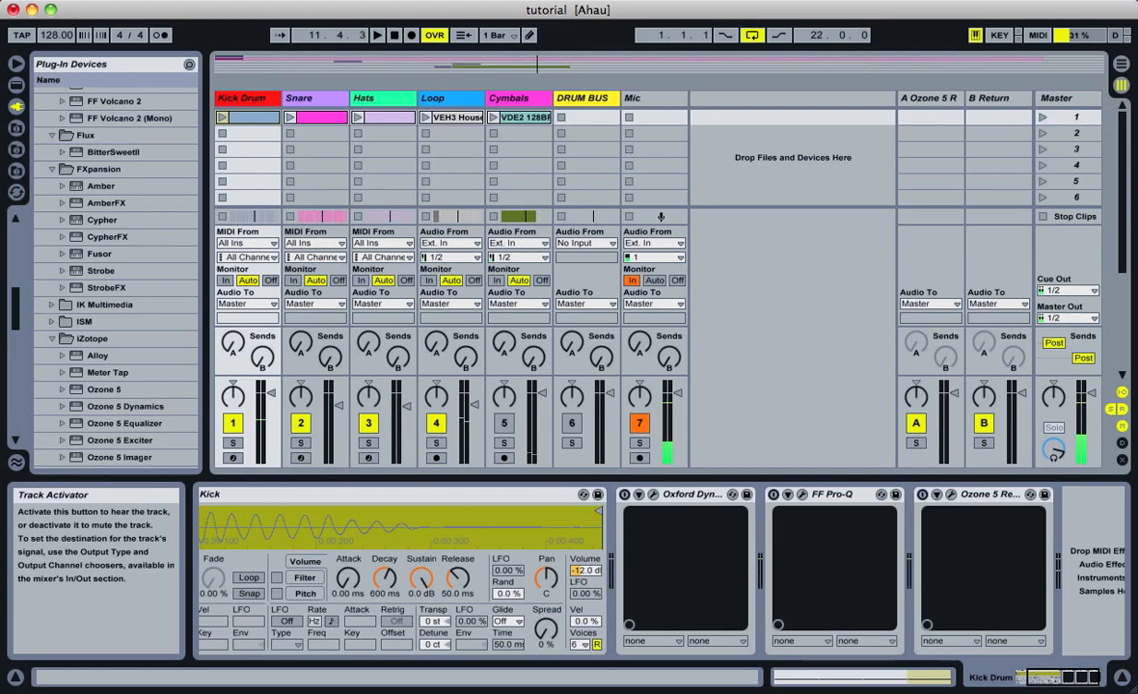
Examine the note patterns in the Kick Drum, Snare and Hats clips and the device chain on the Loop track
double_click(256, 117)
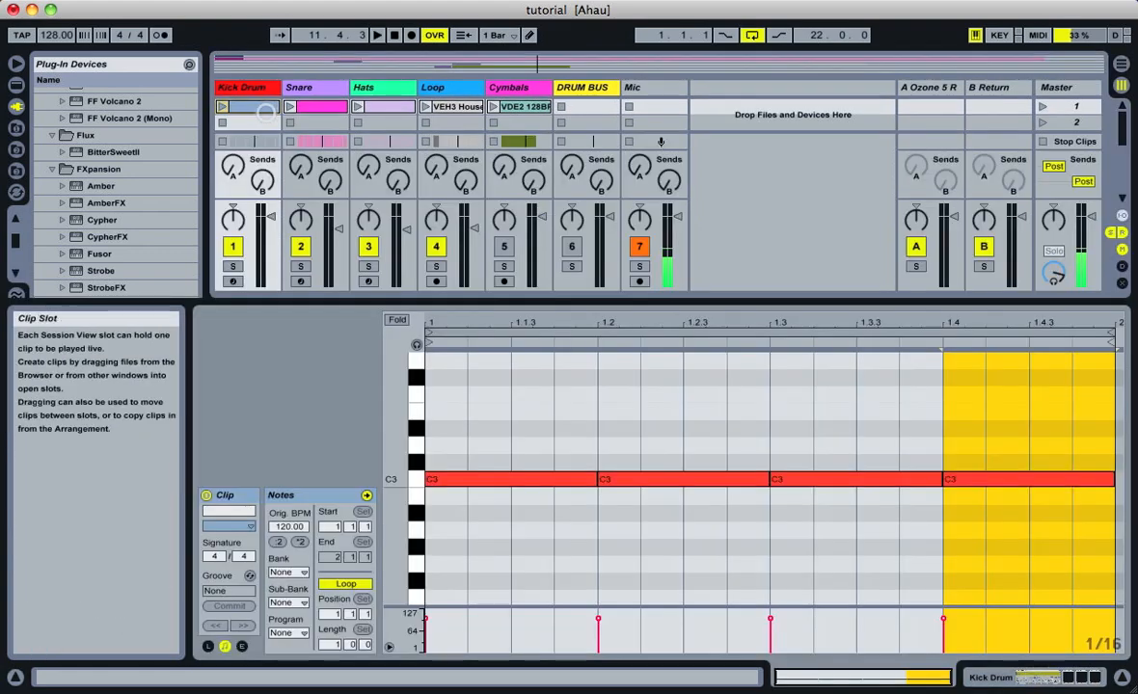
drag(558, 432, 1087, 559)
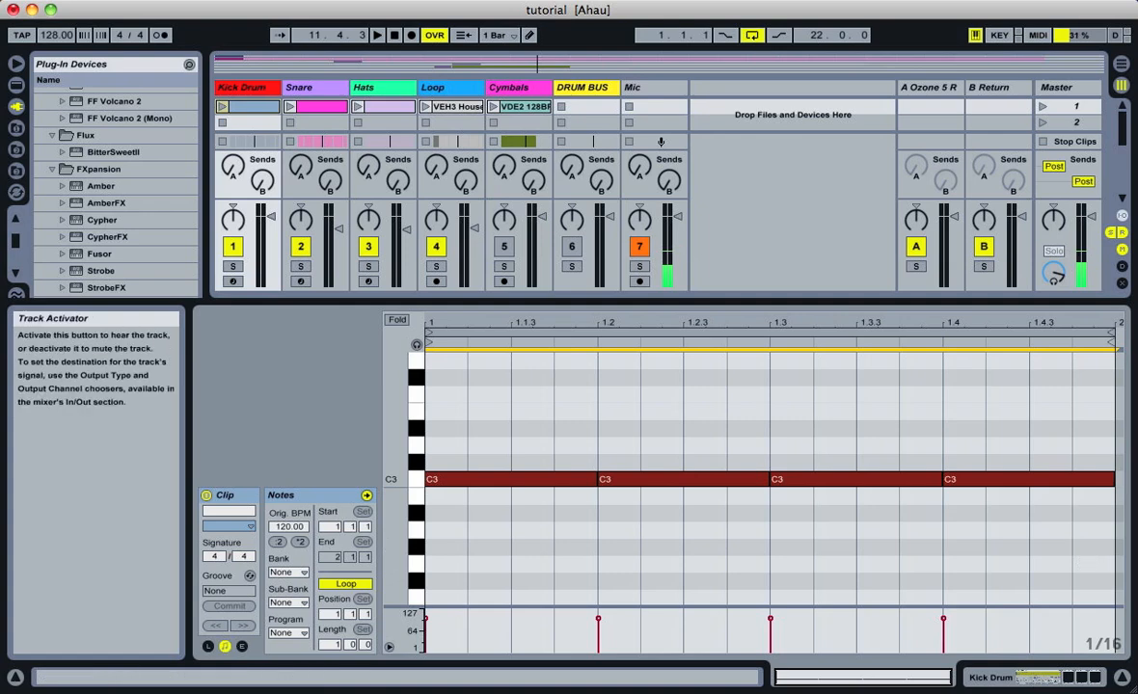
click(325, 104)
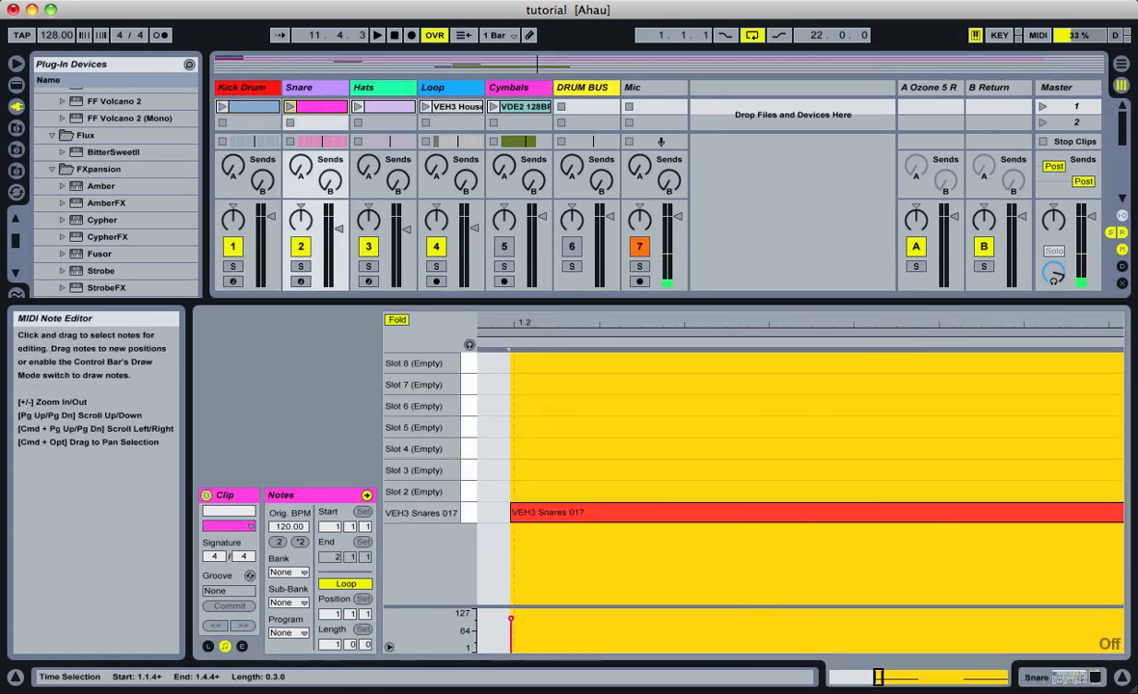
scroll(800, 482, right, 5)
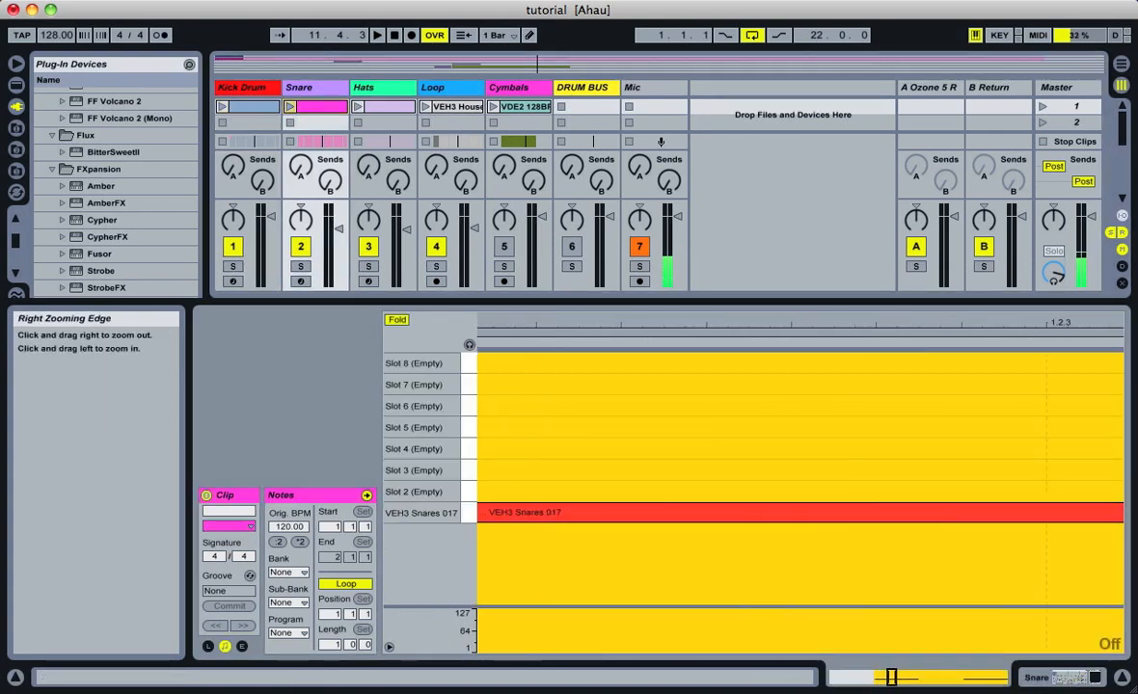
drag(897, 678, 1007, 678)
double_click(392, 87)
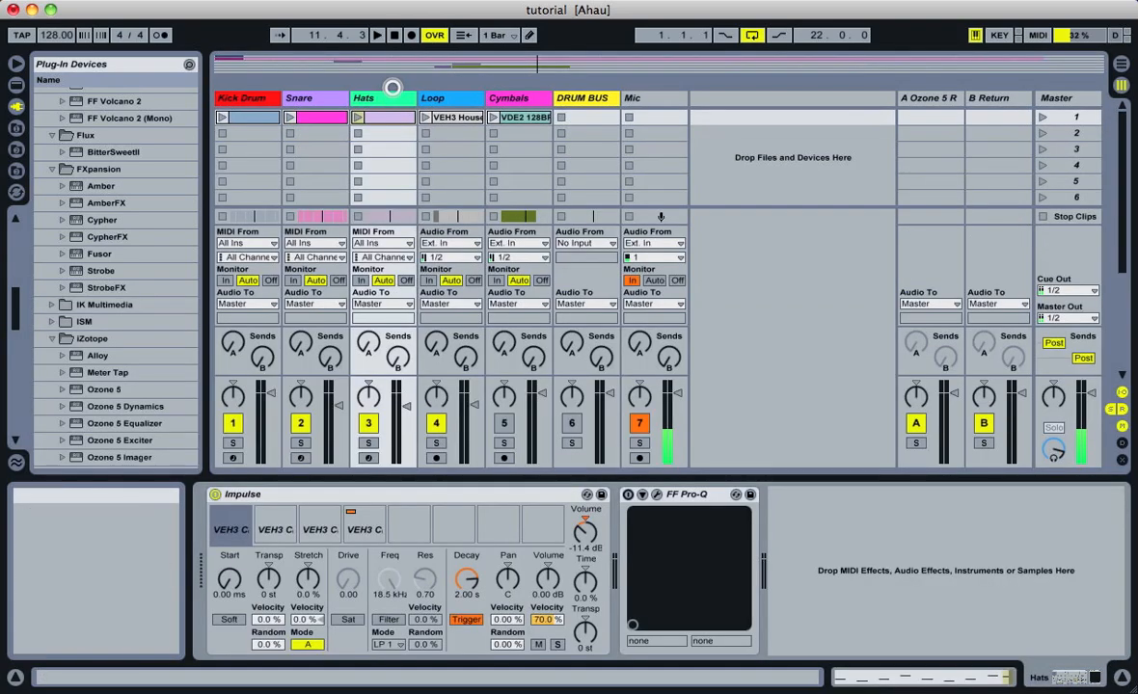
double_click(393, 117)
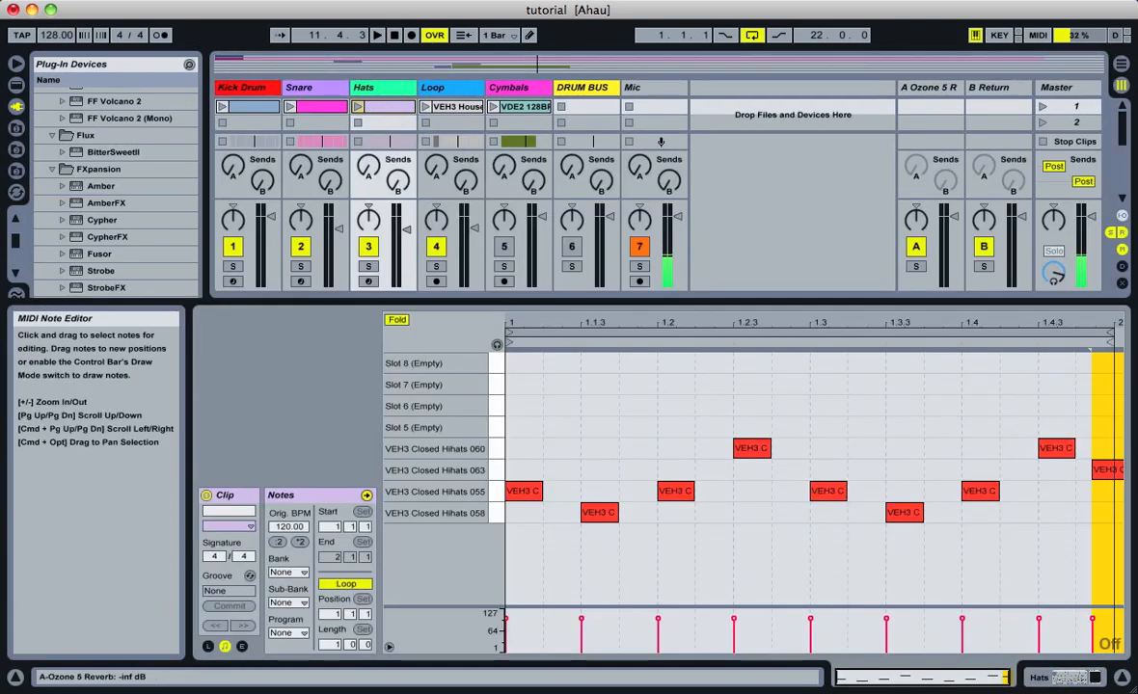
click(449, 88)
double_click(449, 88)
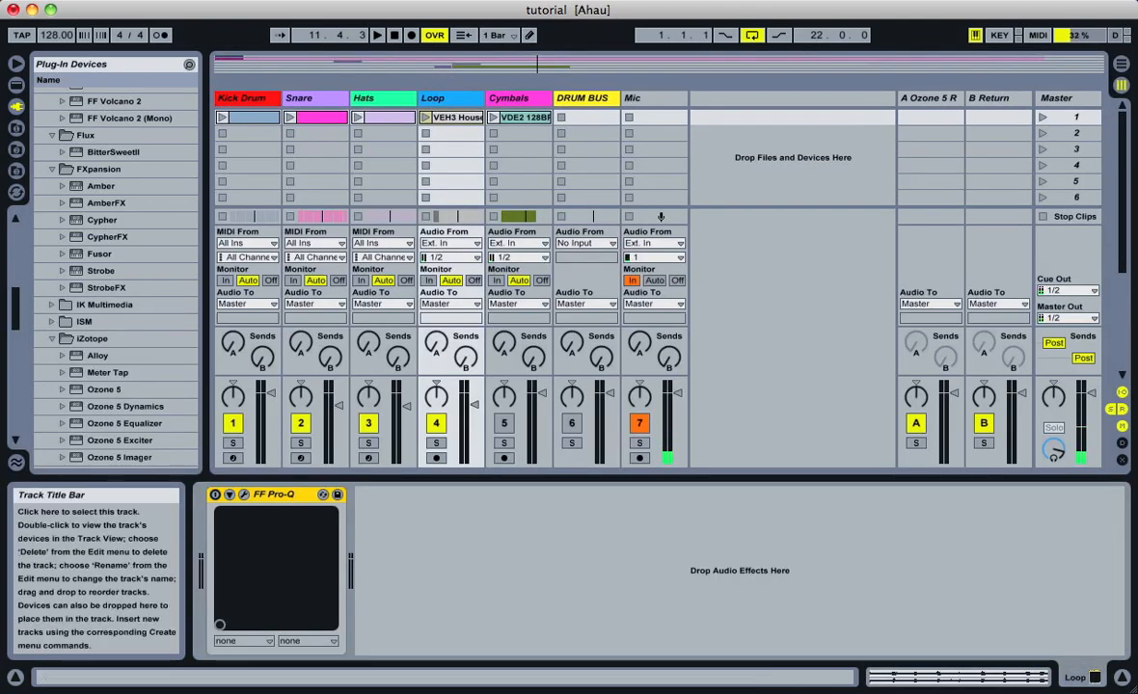
Select the Kick Drum track and mute the Snare, Hats and Loop tracks
click(231, 97)
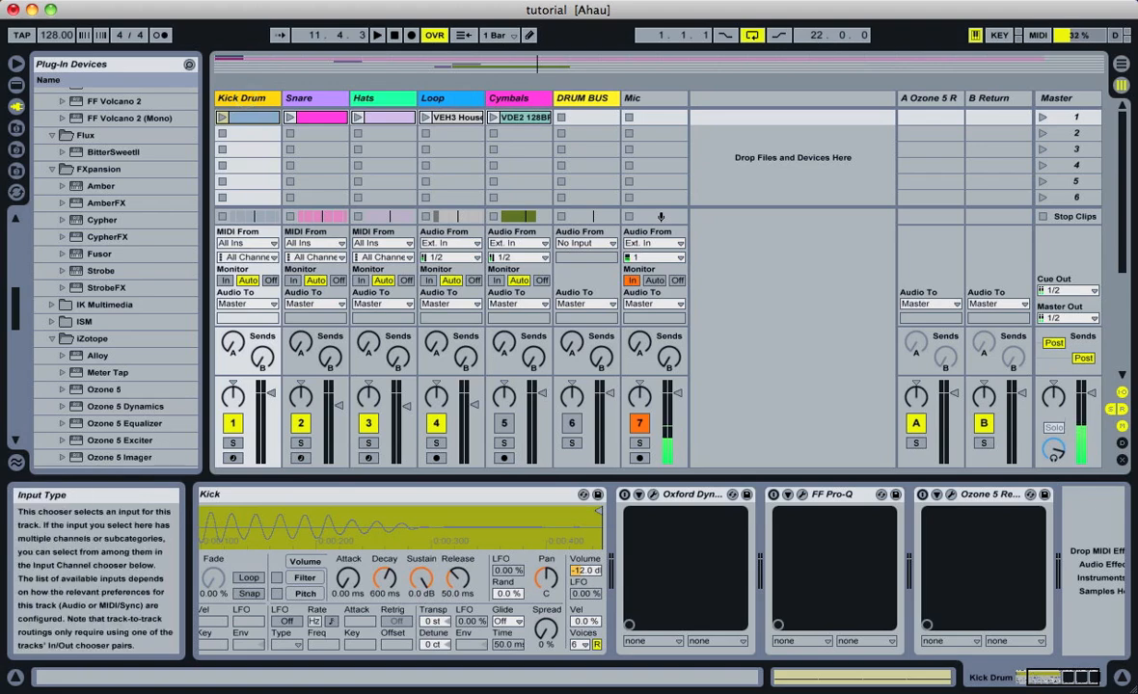
click(370, 422)
click(437, 423)
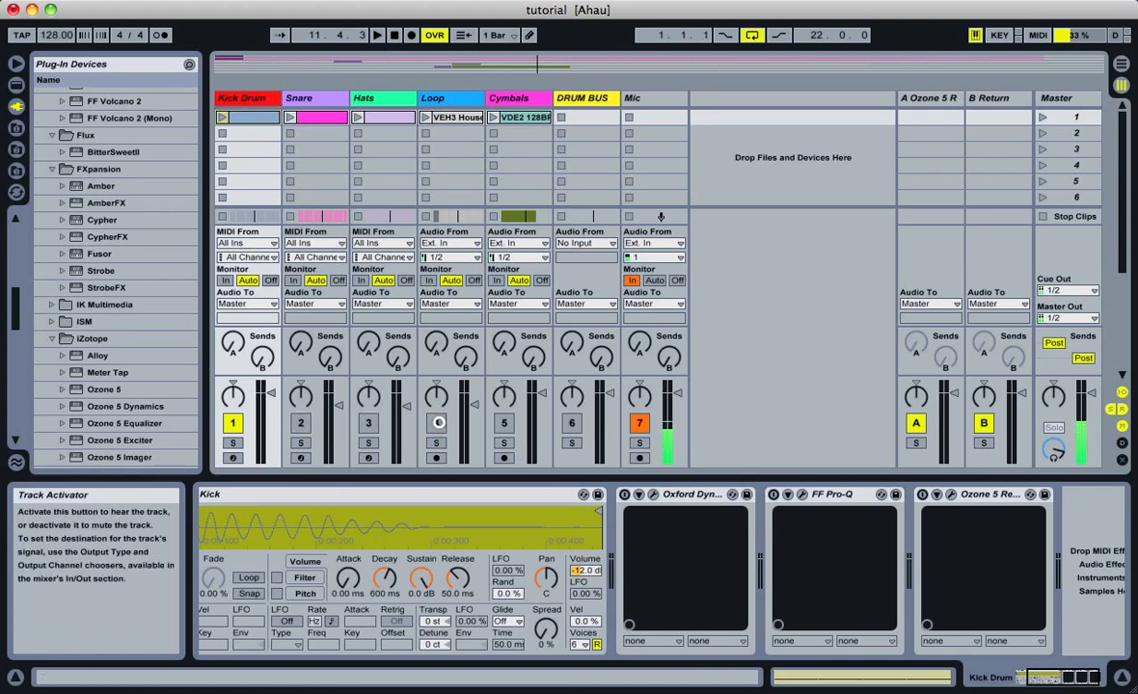
Open the Oxford Dynamics plug-in on the Kick Drum track and examine its Warmth settings
scroll(680, 529, left, 3)
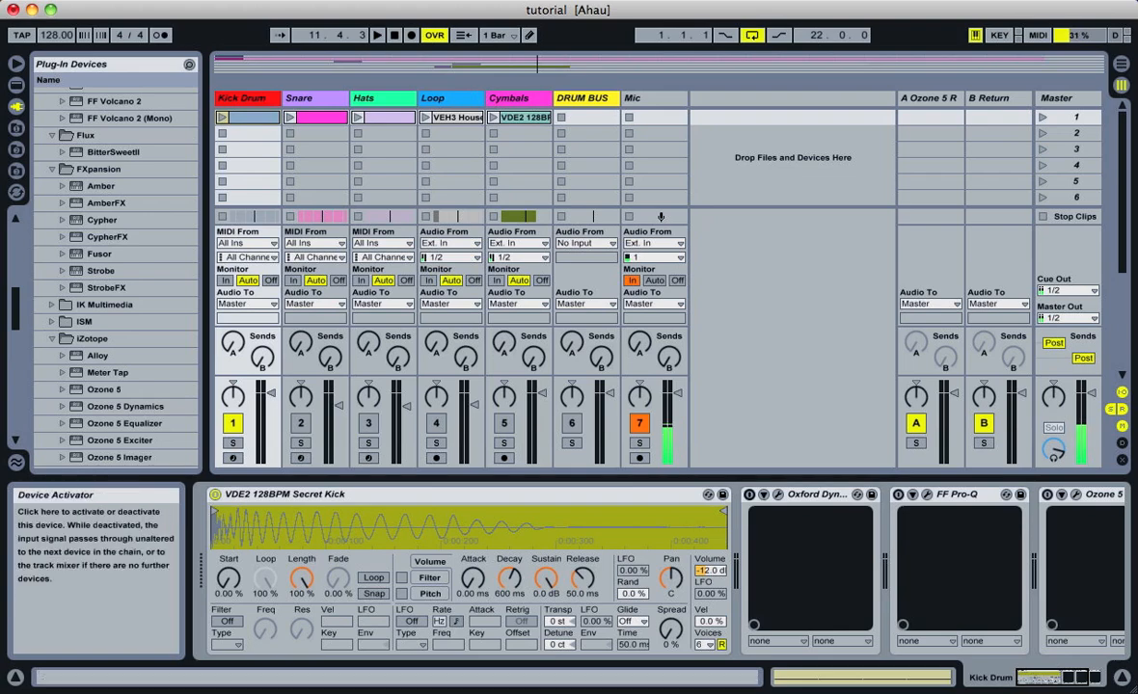
click(777, 494)
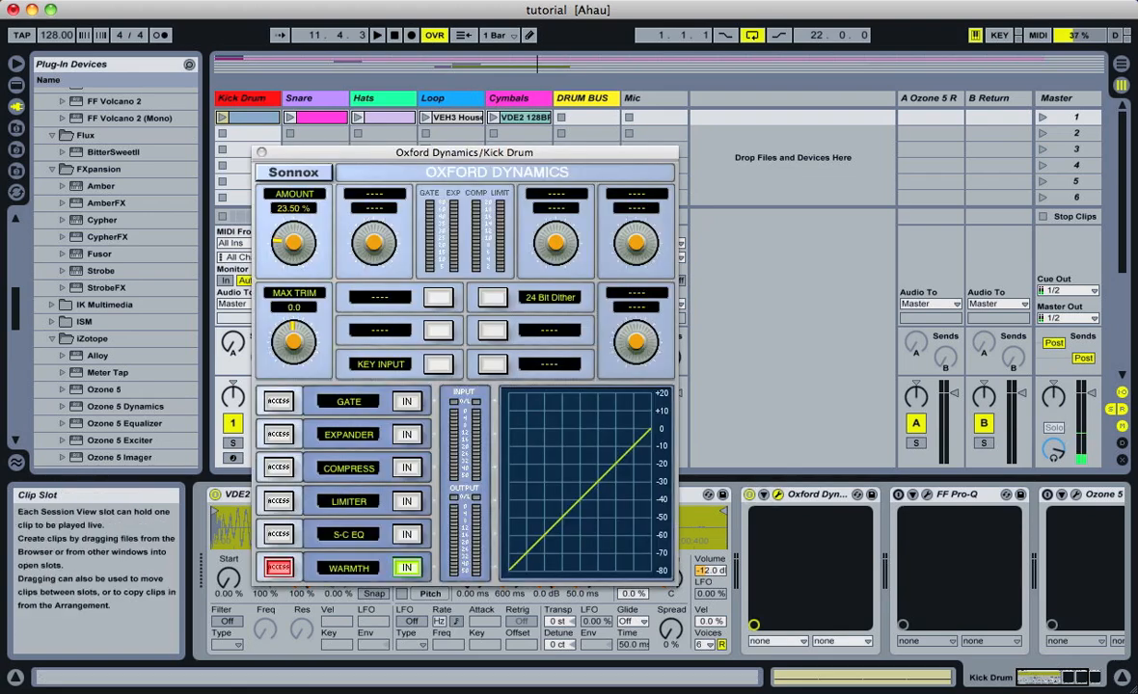
drag(424, 151, 557, 55)
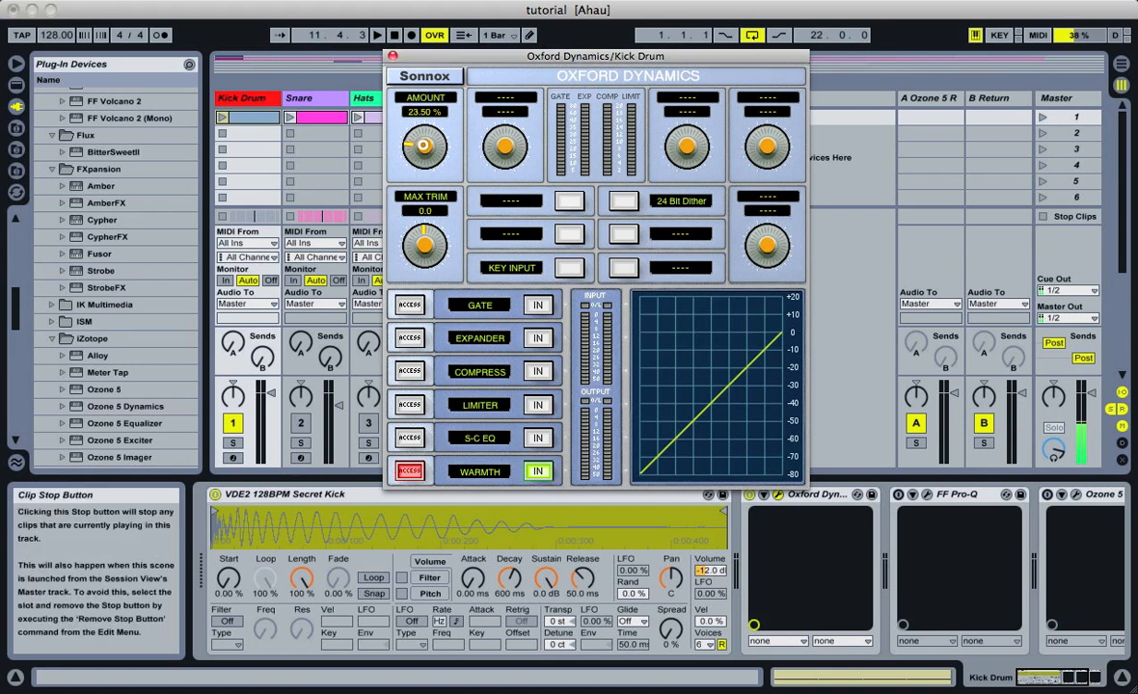
click(393, 56)
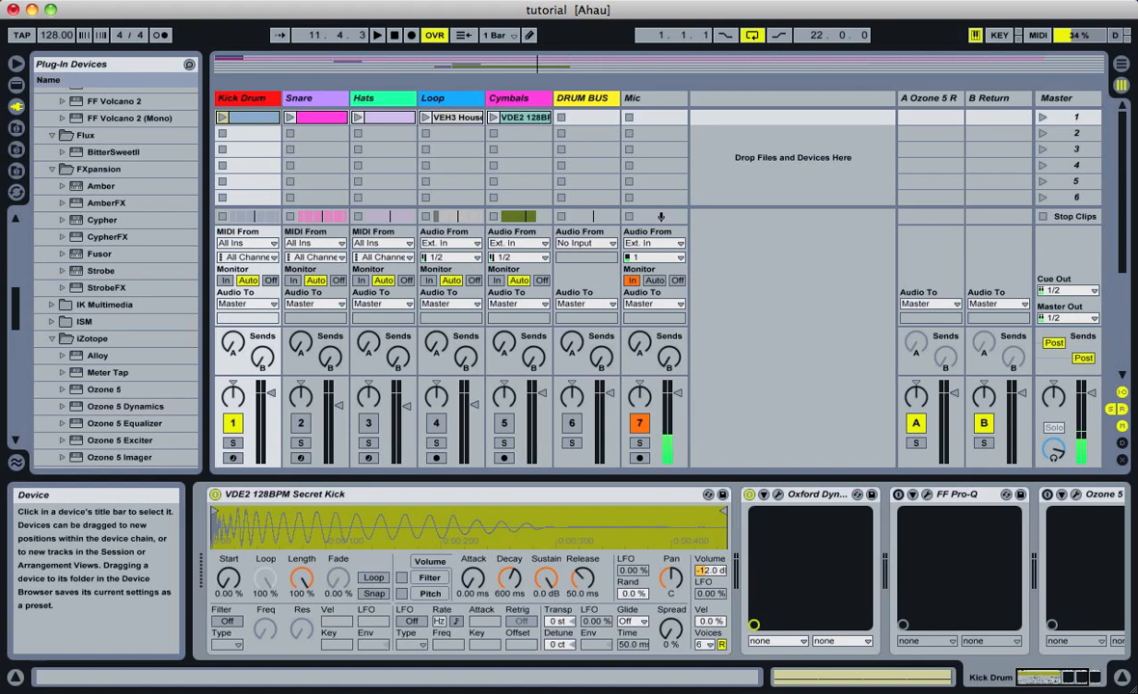
Play the kick drum with Oxford Dynamics off and on to compare the sound, leaving the device switched on
scroll(666, 569, right, 5)
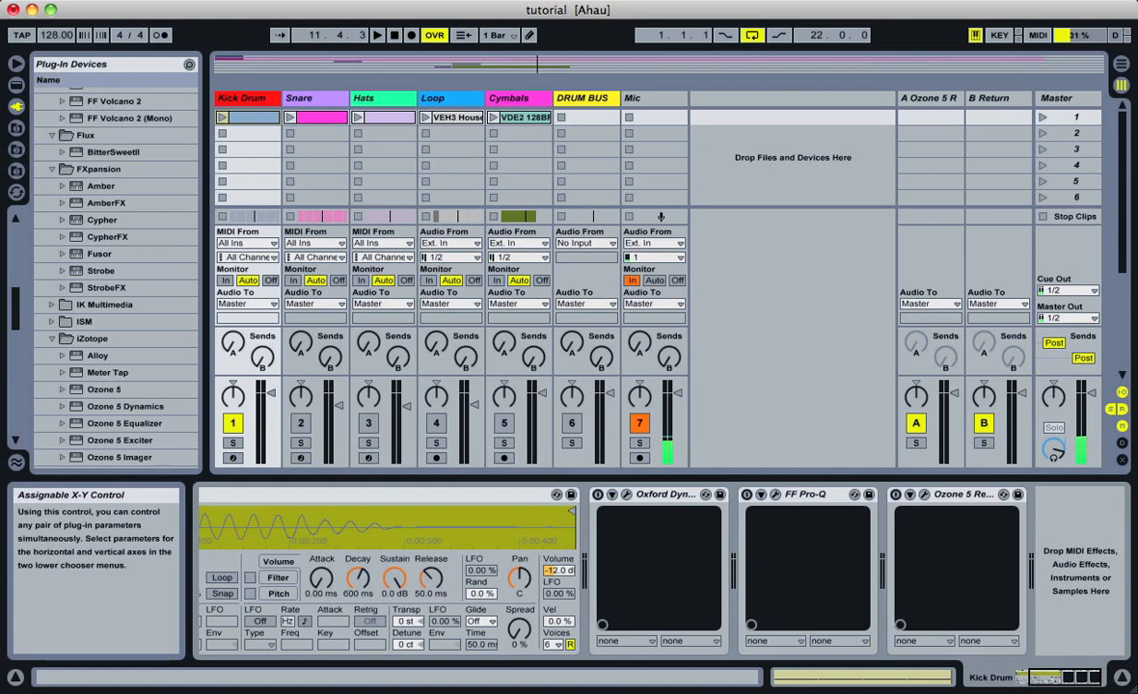
key(space)
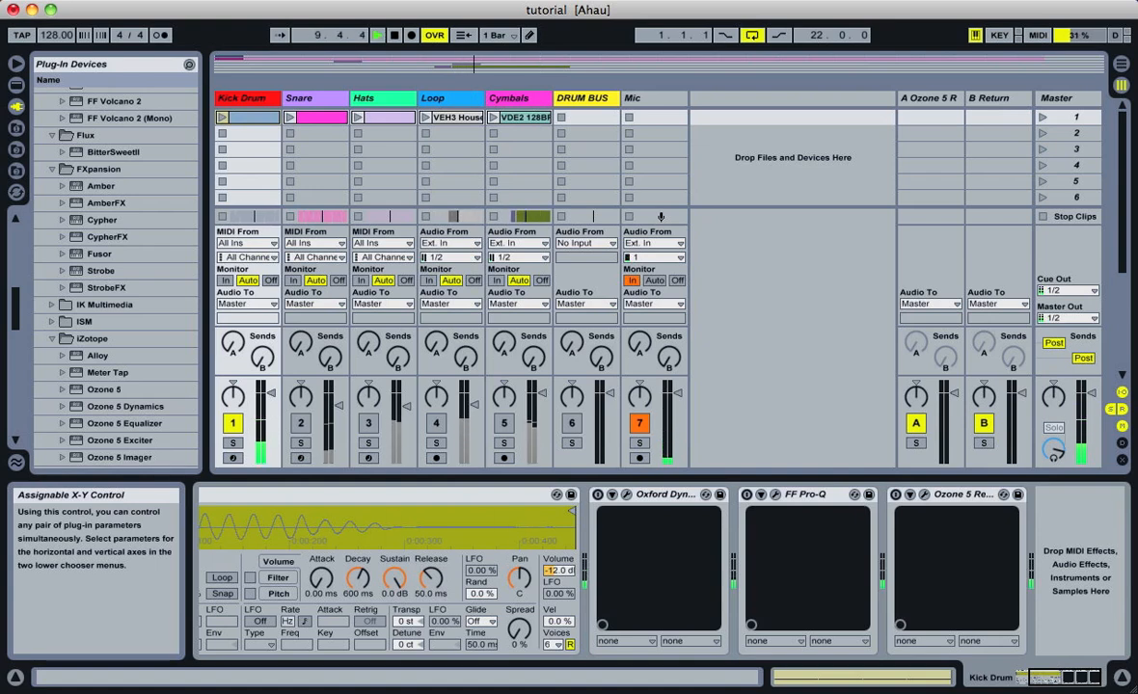
key(space)
click(598, 495)
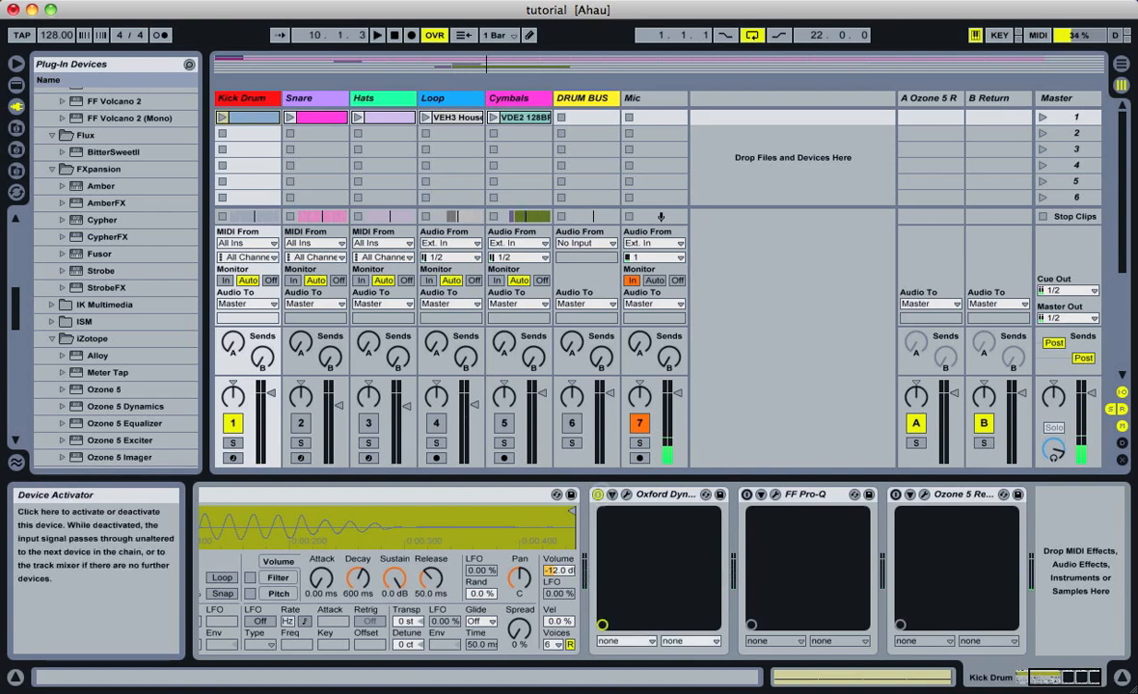
key(space)
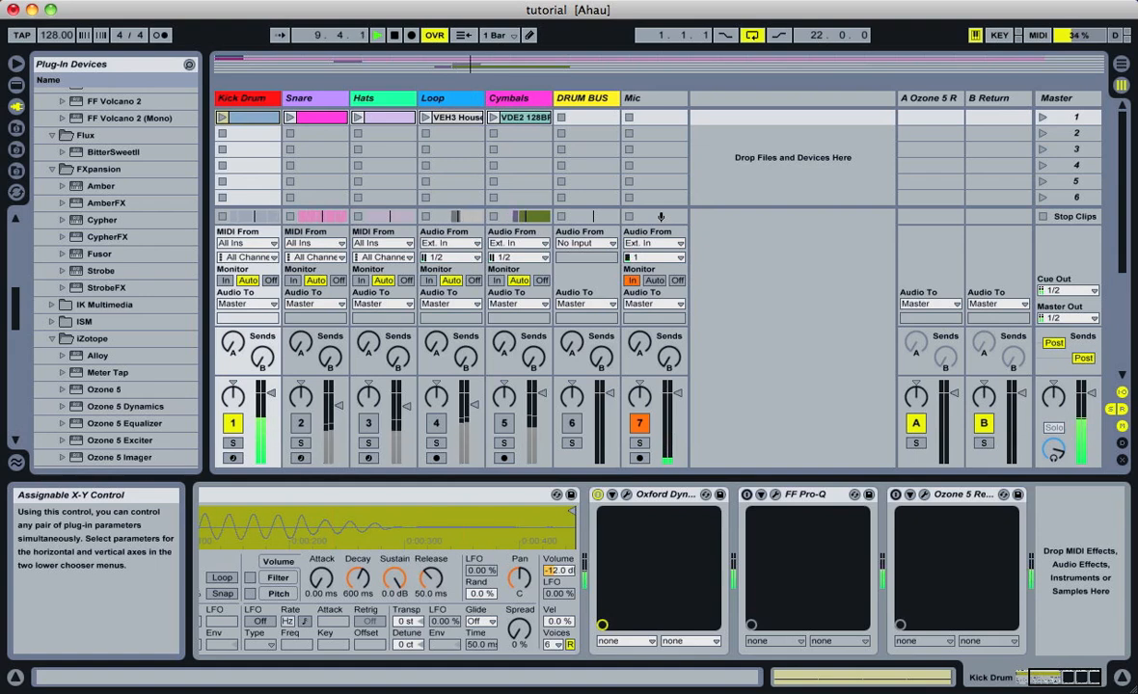
key(space)
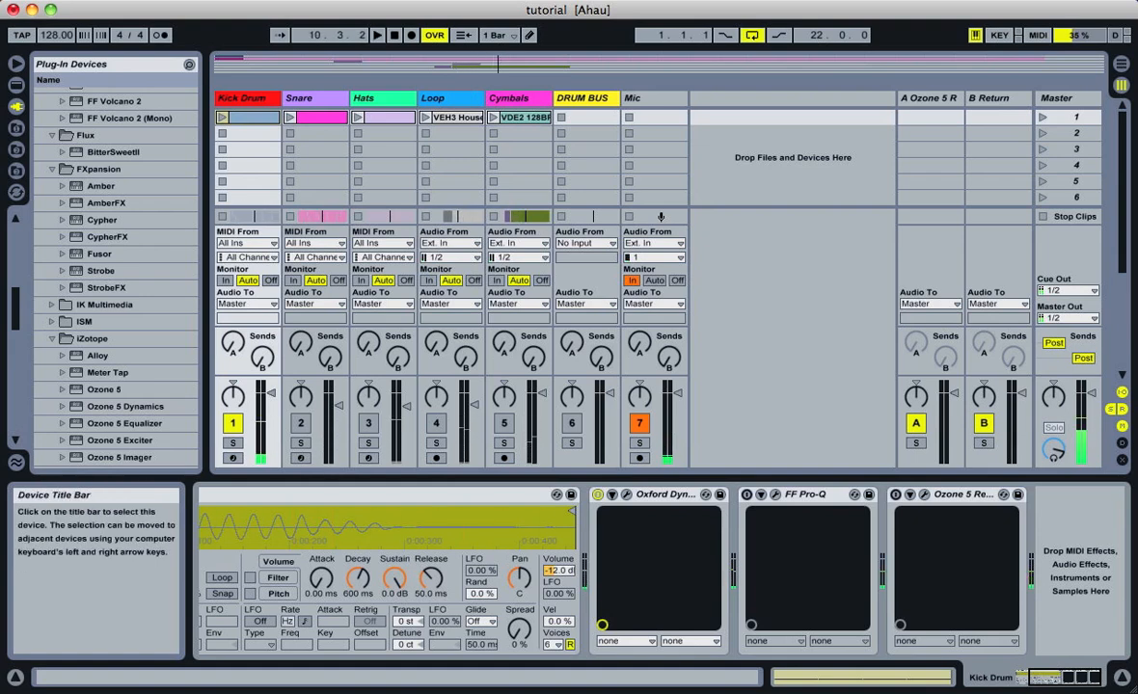
click(598, 495)
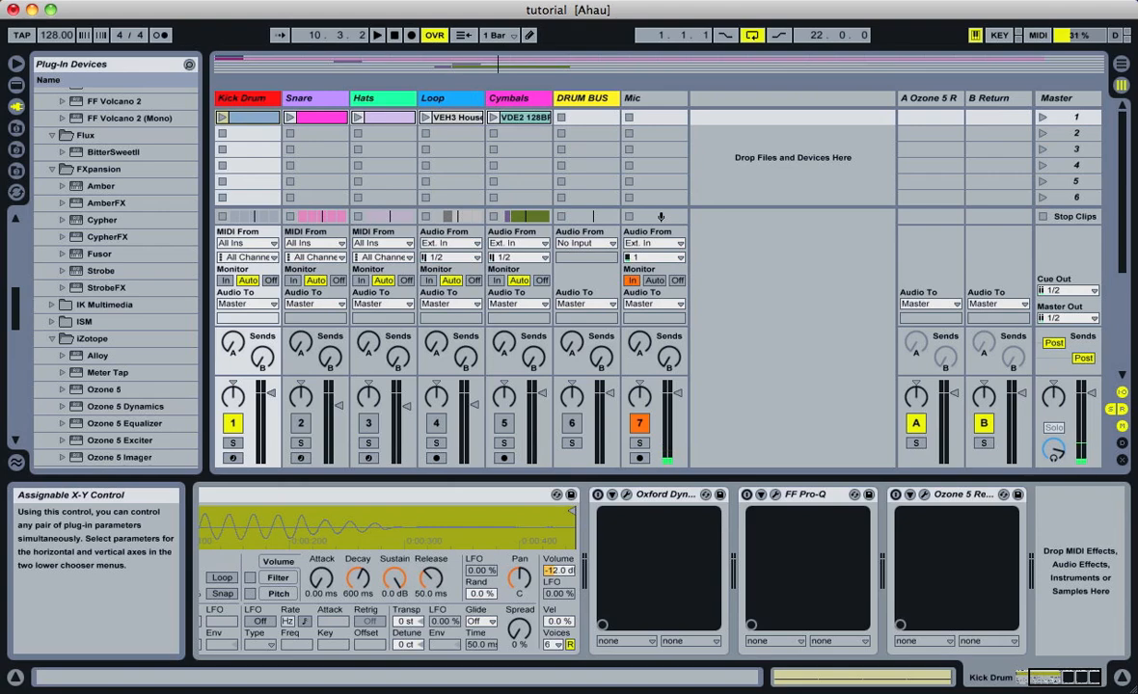
click(598, 495)
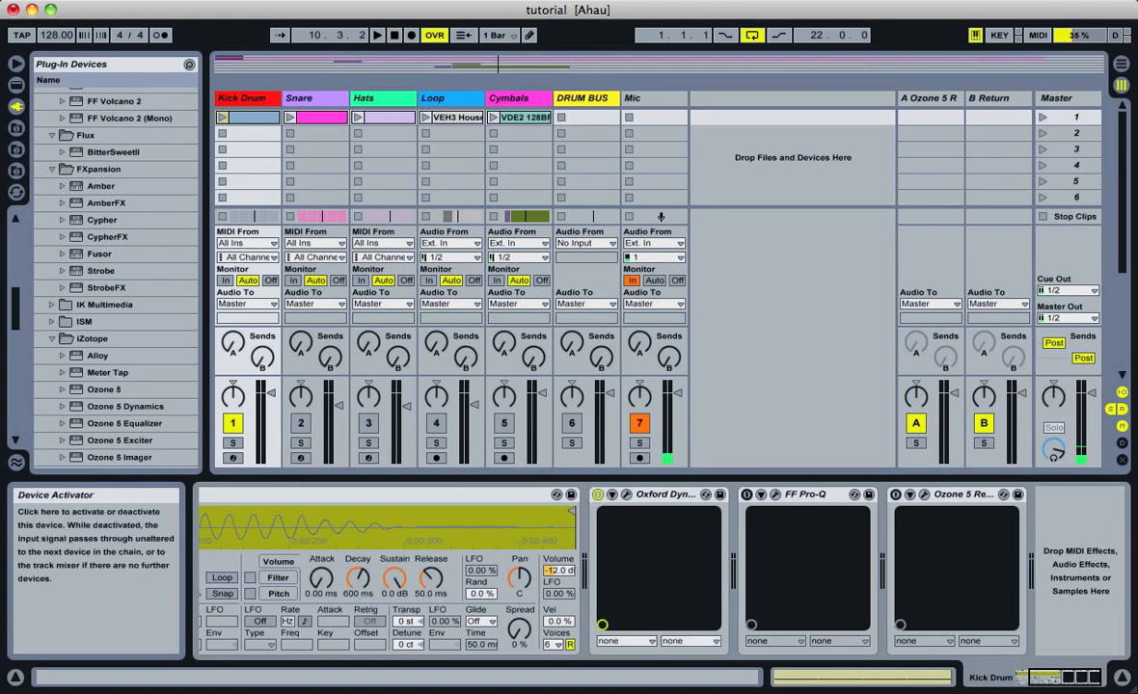
In the Kick Drum's FF Pro-Q, nudge the green bell cut slightly higher and move the red bell cut to about 605 Hz, -4.9 dB
click(775, 494)
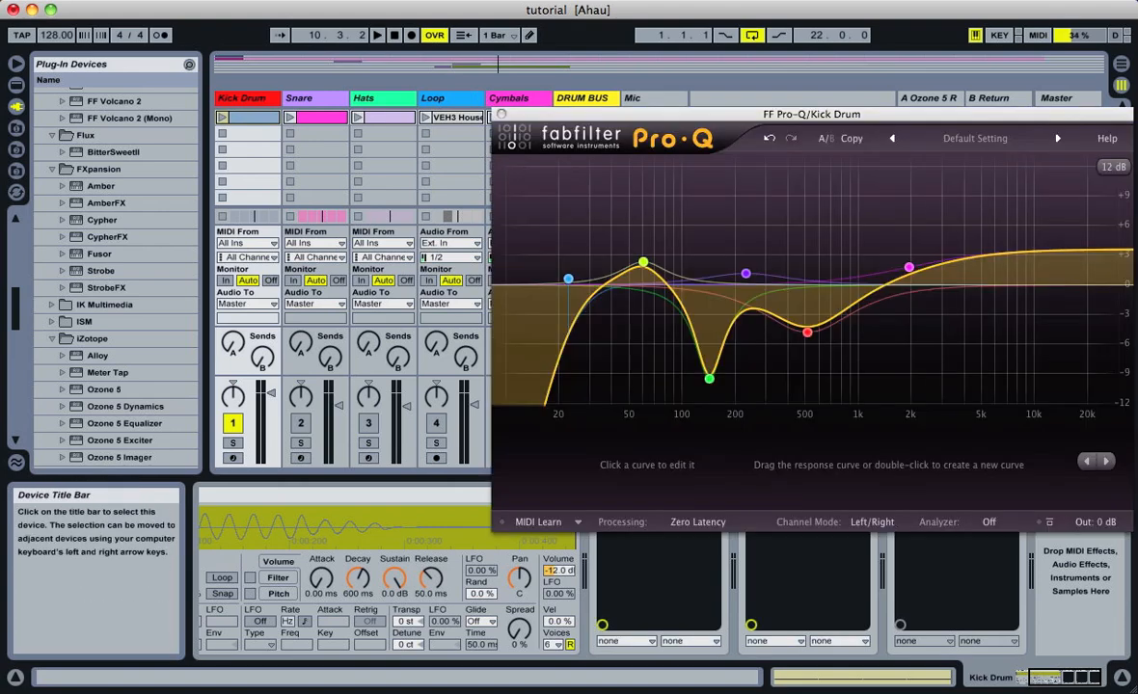
drag(784, 112, 686, 35)
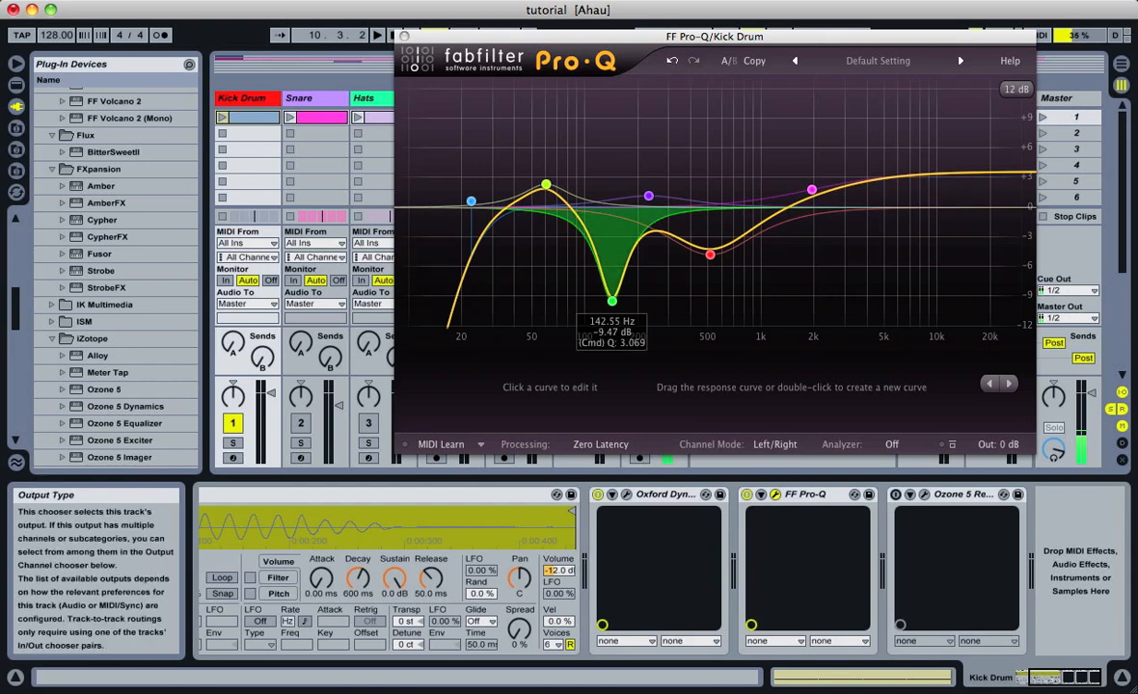
drag(612, 301, 614, 303)
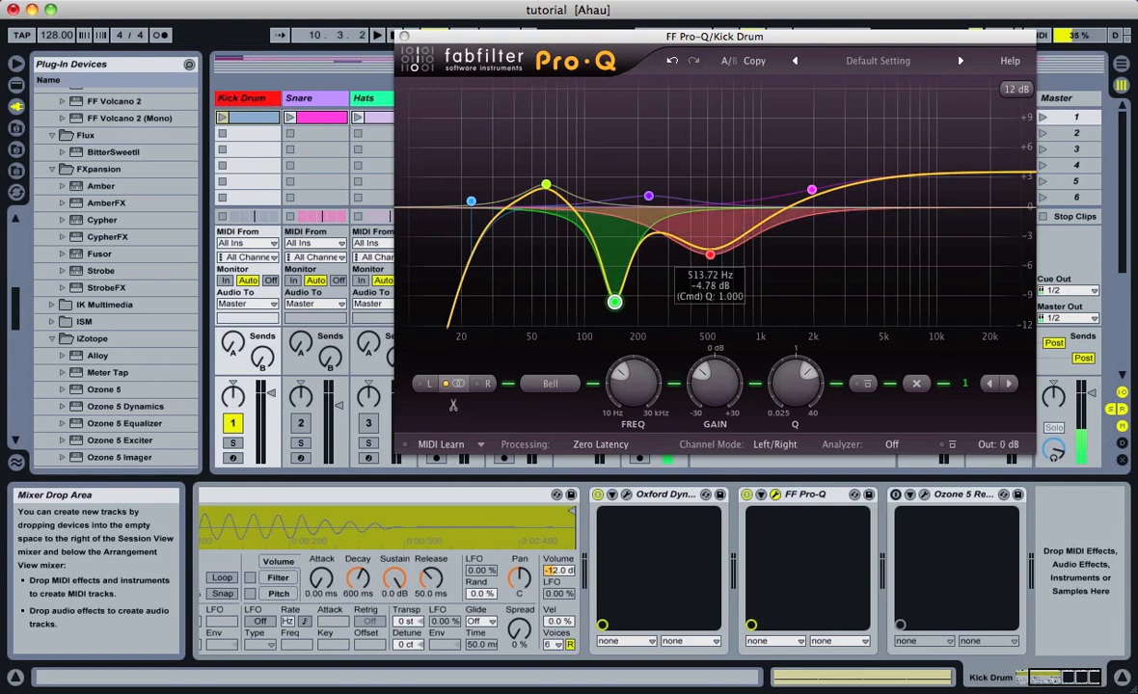
mouse_move(709, 255)
mouse_down()
mouse_move(694, 290)
mouse_move(693, 249)
mouse_move(716, 245)
mouse_move(703, 258)
mouse_up()
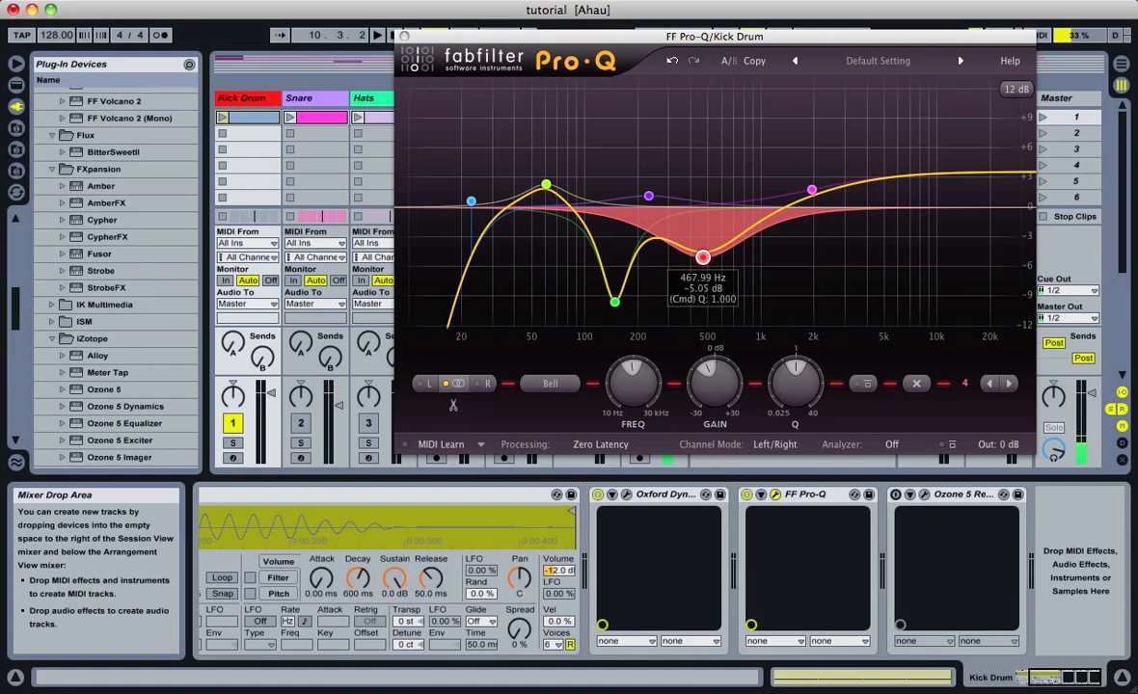
mouse_move(703, 257)
mouse_down()
mouse_move(742, 256)
mouse_move(722, 256)
mouse_up()
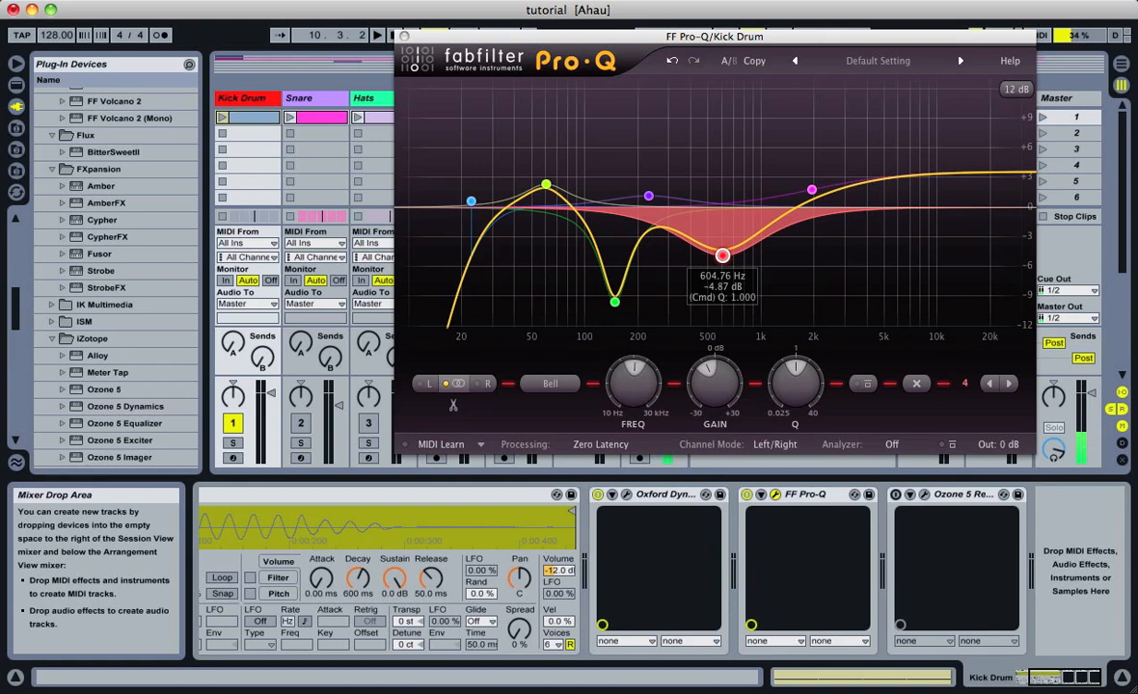
Adjust the magenta high shelf of the kick EQ to about 1.5 kHz with roughly +3 dB of gain
mouse_move(811, 189)
mouse_down()
mouse_move(807, 145)
mouse_move(803, 175)
mouse_move(793, 188)
mouse_move(797, 153)
mouse_move(781, 193)
mouse_move(803, 217)
mouse_move(804, 189)
mouse_up()
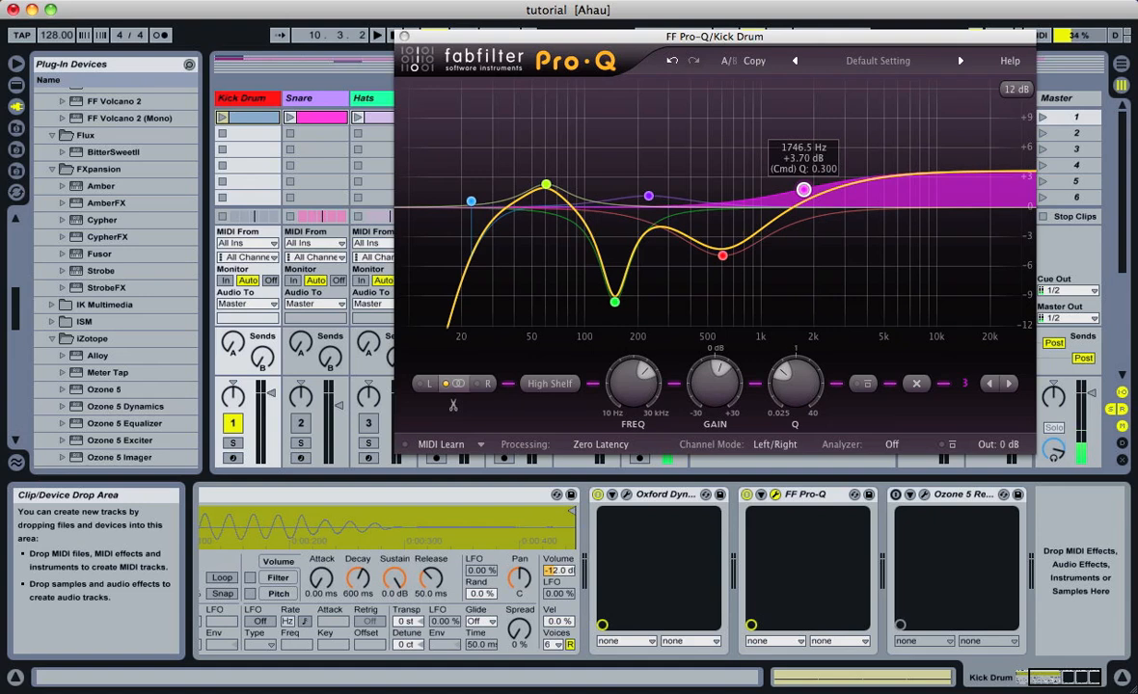
drag(803, 190, 801, 182)
mouse_move(799, 177)
mouse_down()
mouse_move(799, 205)
mouse_move(797, 176)
mouse_move(793, 193)
mouse_up()
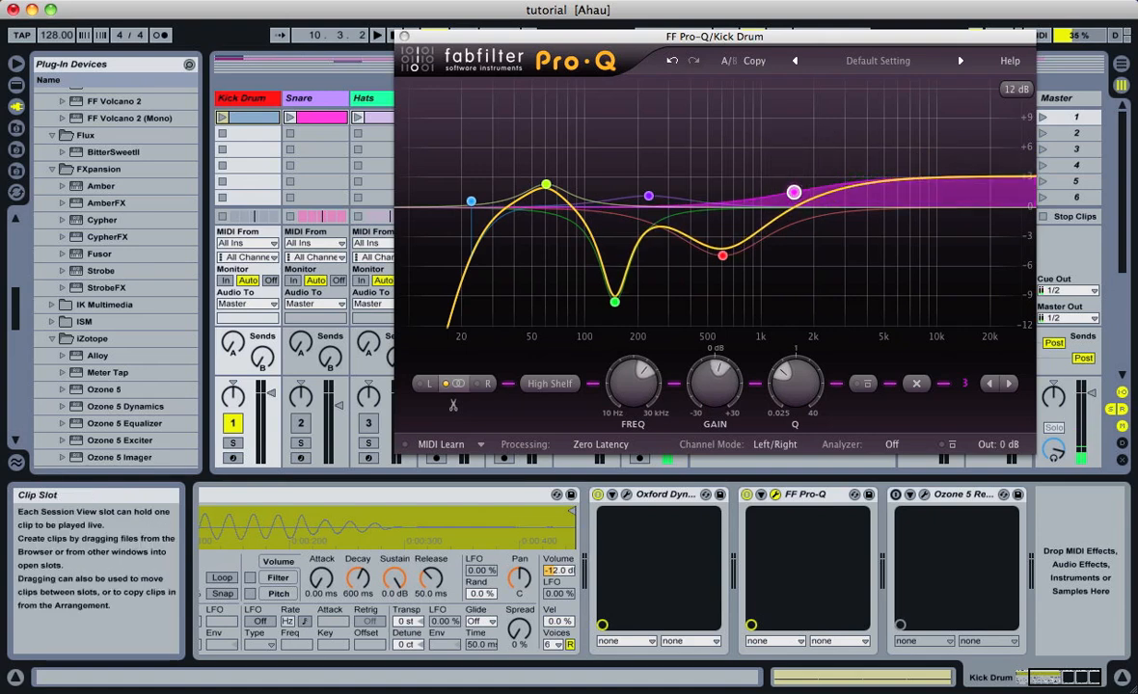
Inspect the settings of the yellow low-frequency bell boost and the blue low cut band
click(545, 185)
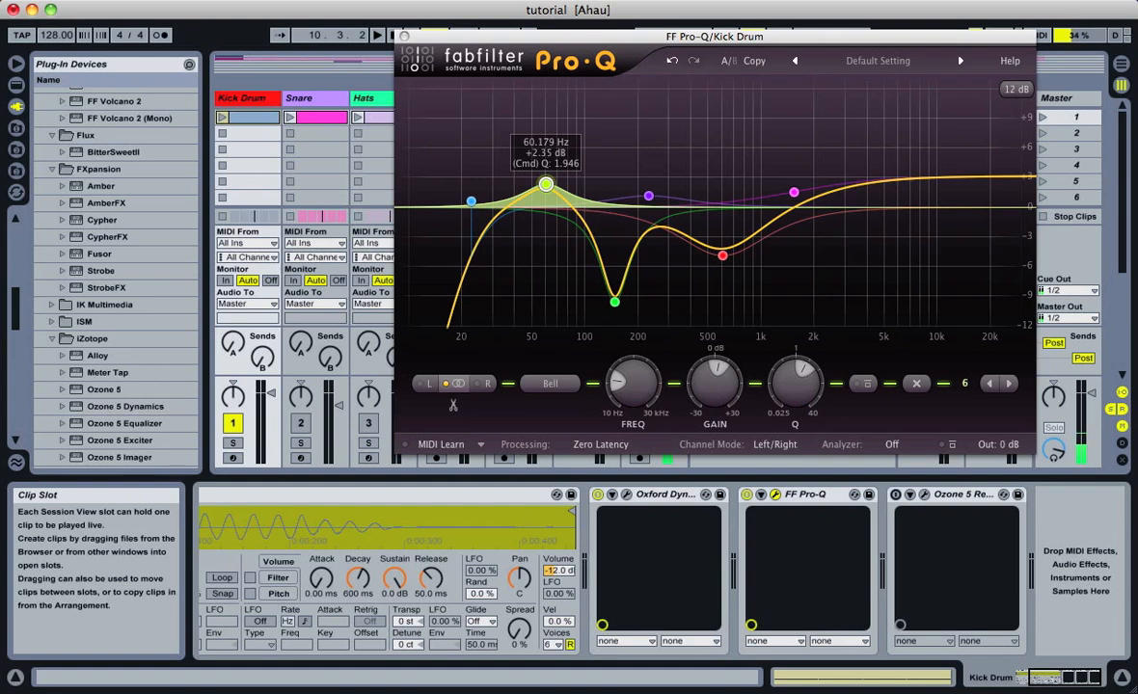
click(471, 201)
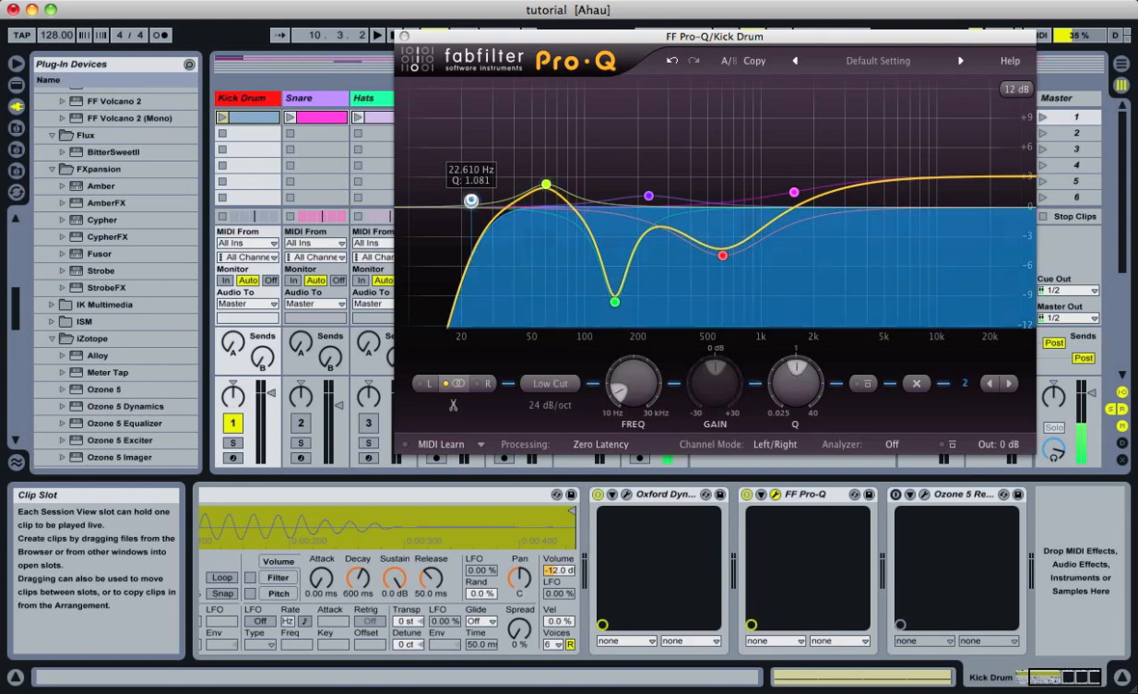
In the kick's FF Pro-Q, nudge the blue low cut slightly higher in frequency and raise the magenta high shelf to about 1518 Hz, +4.15 dB
mouse_move(471, 200)
mouse_down()
mouse_move(460, 201)
mouse_move(473, 202)
mouse_up()
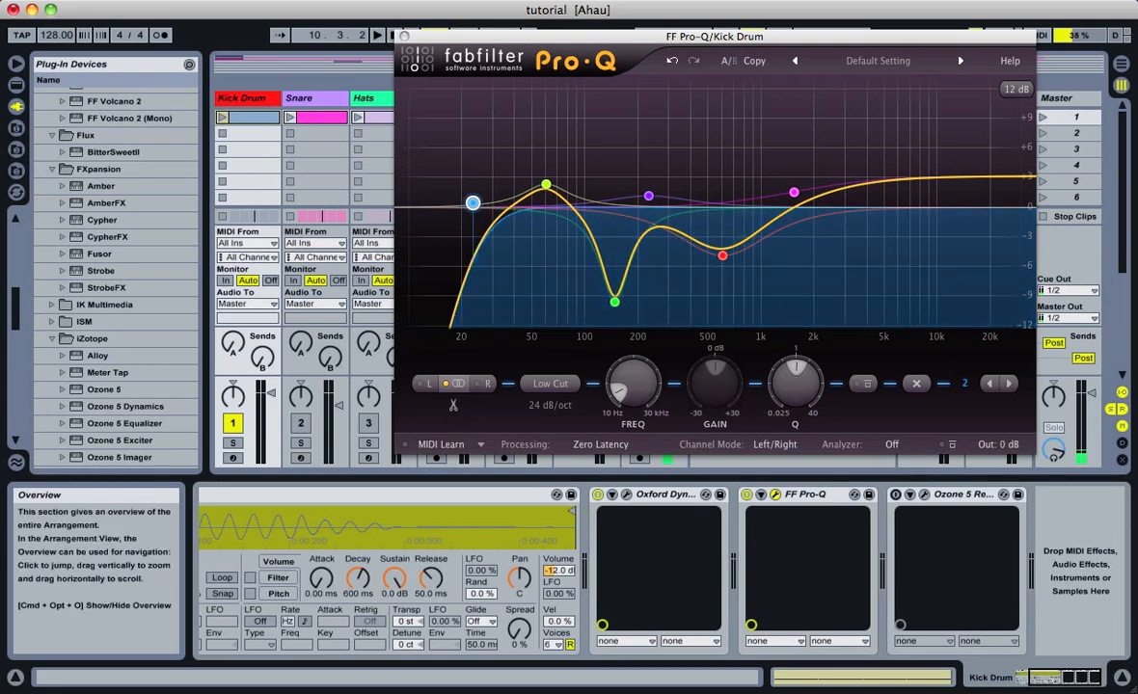
click(404, 36)
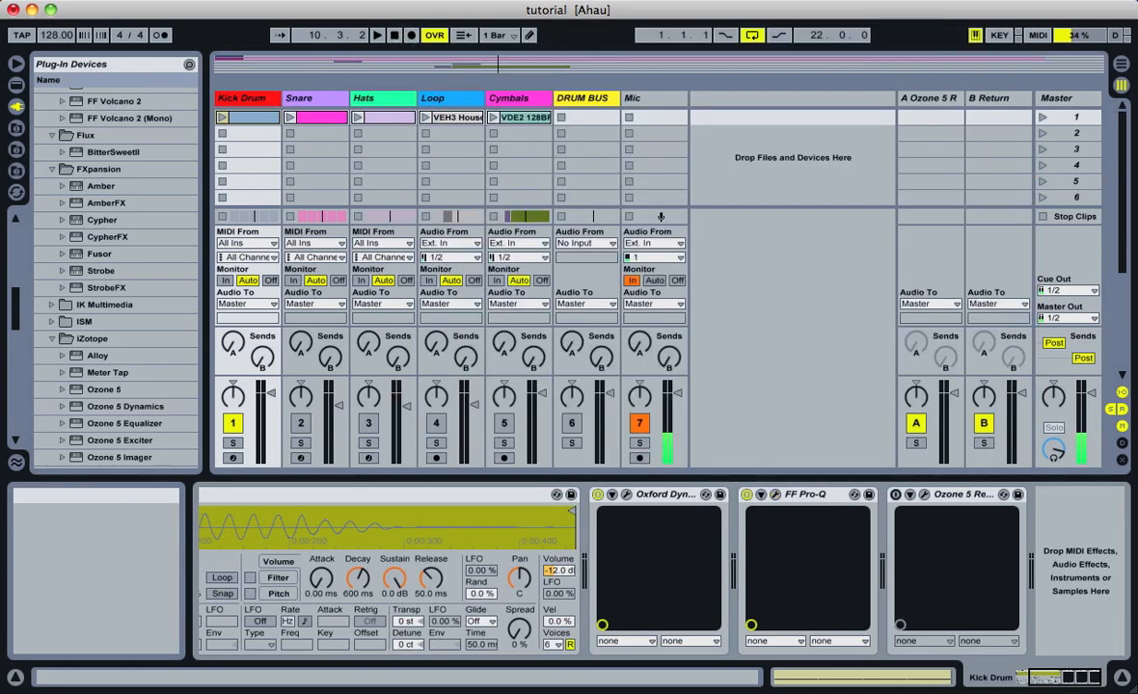
click(775, 494)
drag(788, 189, 792, 183)
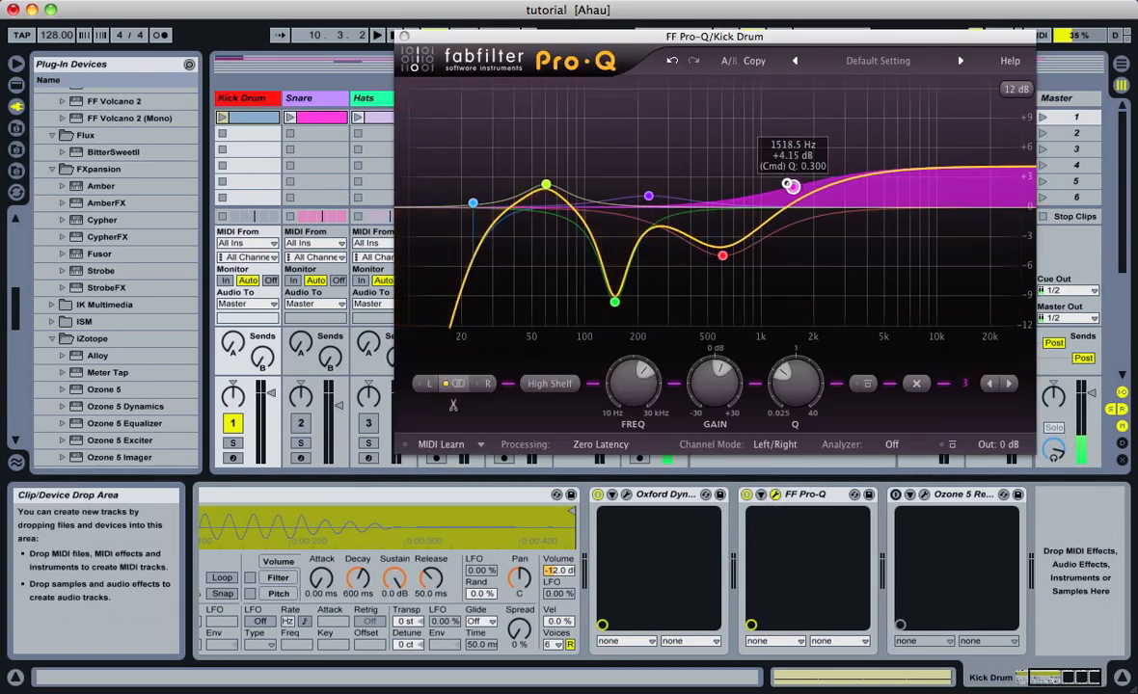
Deepen the green bell cut of the kick EQ slightly at the same frequency and close the plug-in window
click(722, 255)
drag(614, 301, 615, 309)
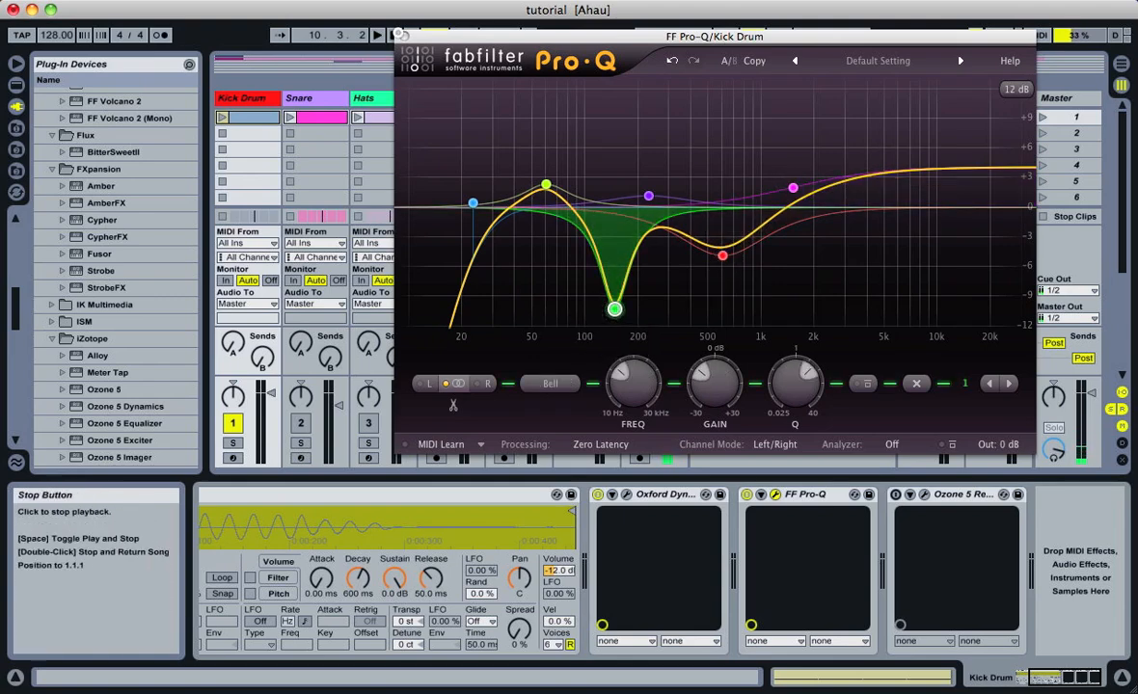
click(404, 36)
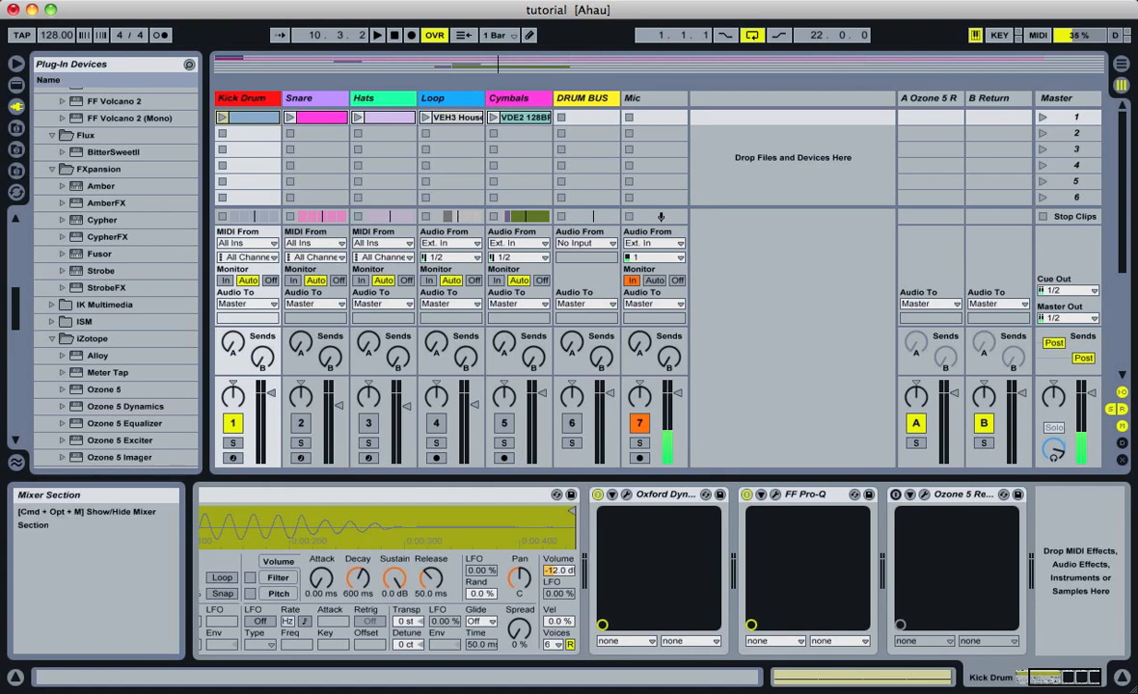
Play the kick drum with FF Pro-Q off and on to compare the sound, muting the Mic track during playback and leaving the EQ switched on
click(746, 495)
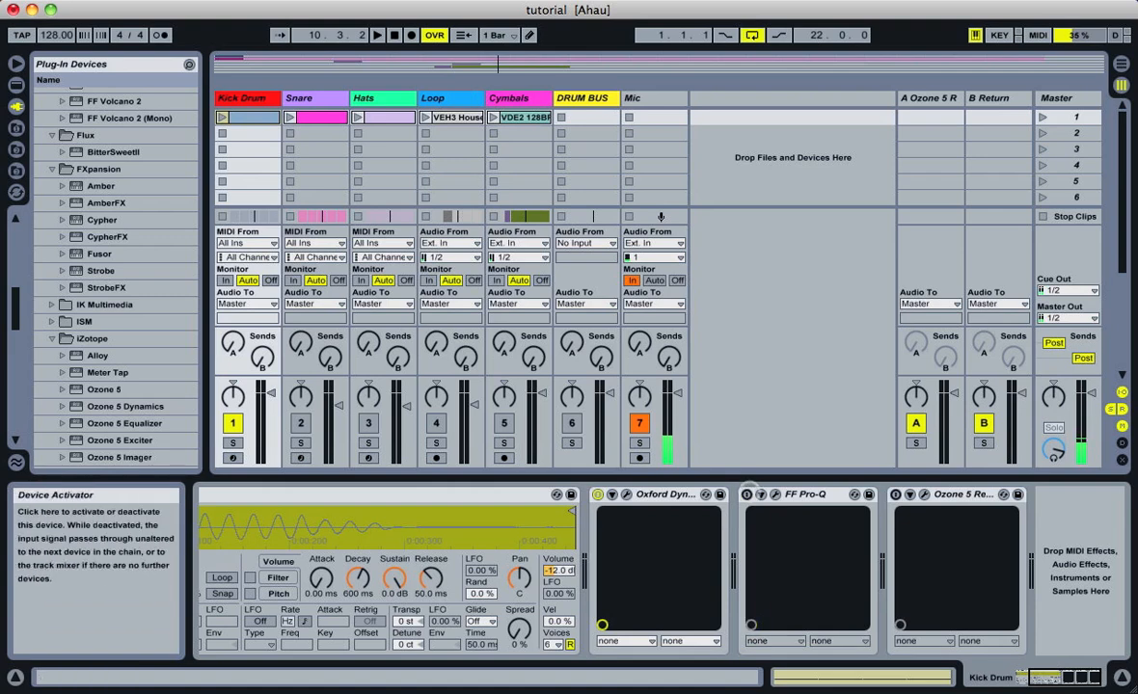
key(space)
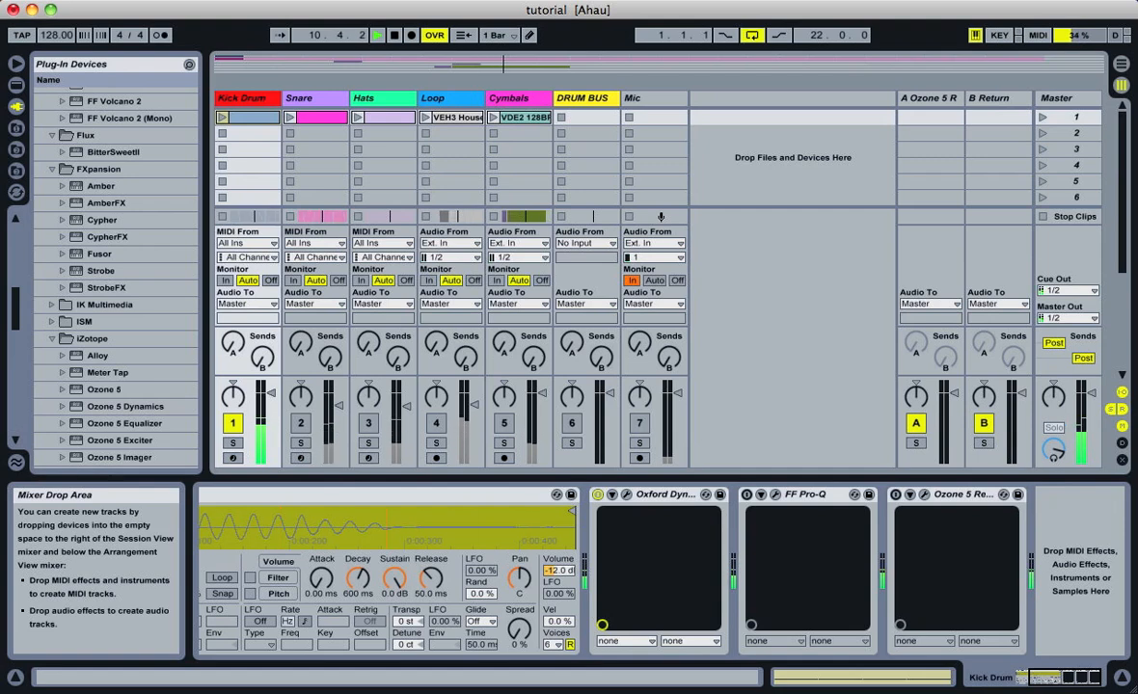
key(space)
key(F7)
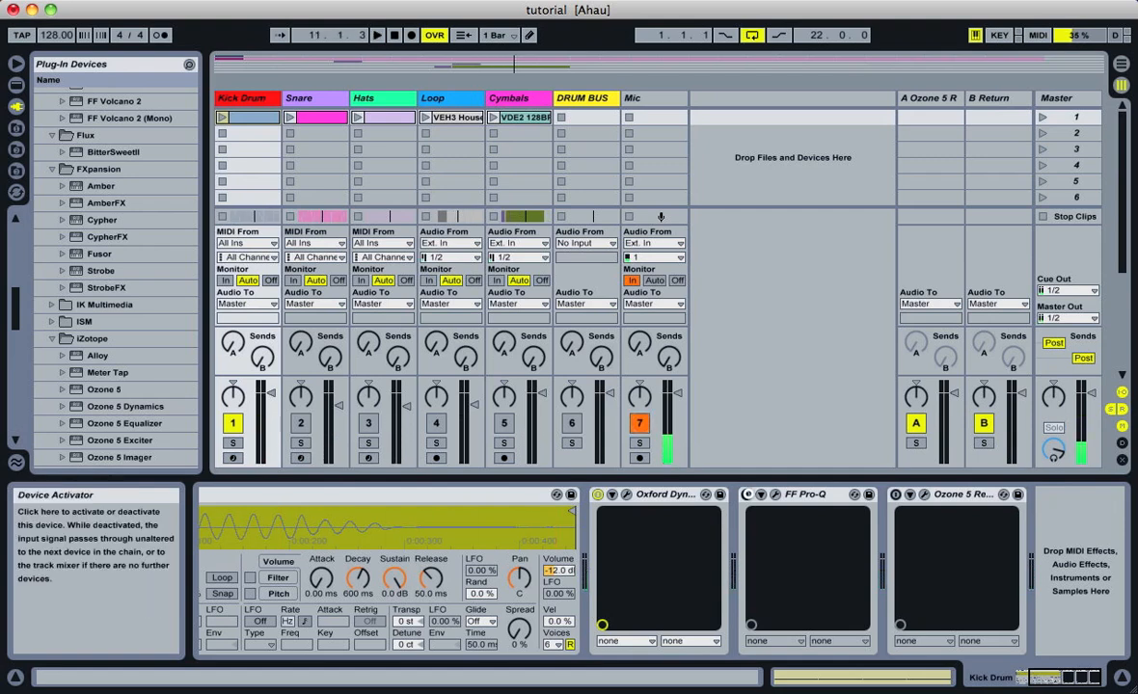
click(746, 495)
click(640, 424)
key(space)
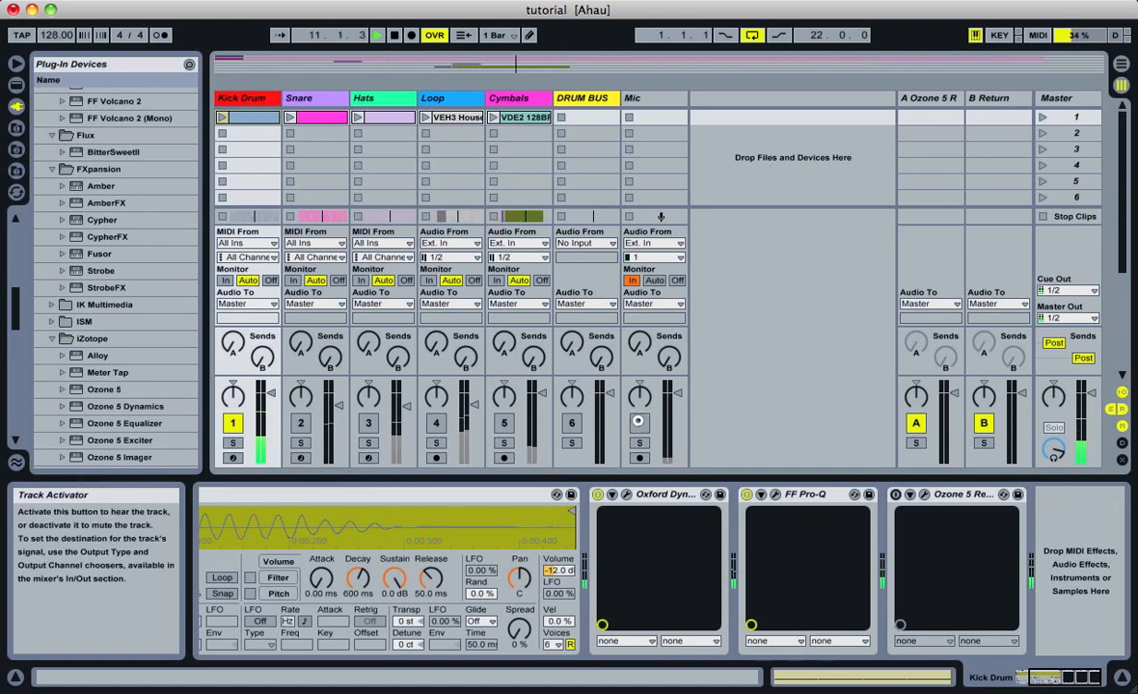
key(space)
click(640, 424)
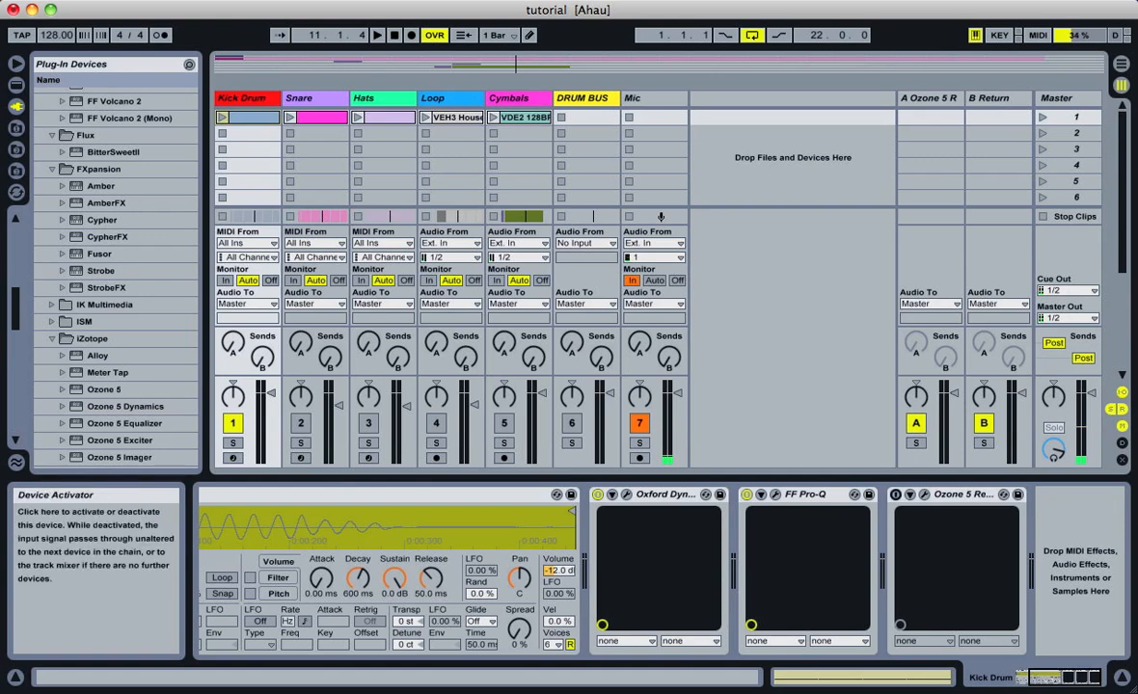
Switch on the Kick Drum's Ozone 5 Reverb, open it and go over the high decay, low decay, decay time and early reflections settings
click(896, 493)
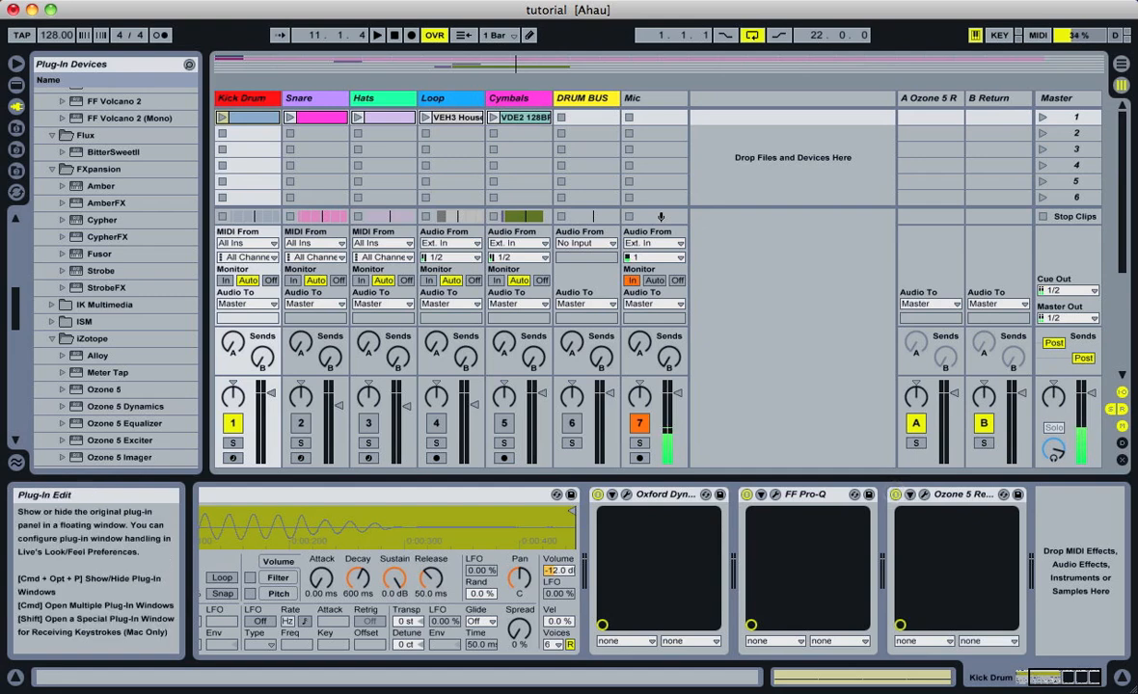
click(924, 494)
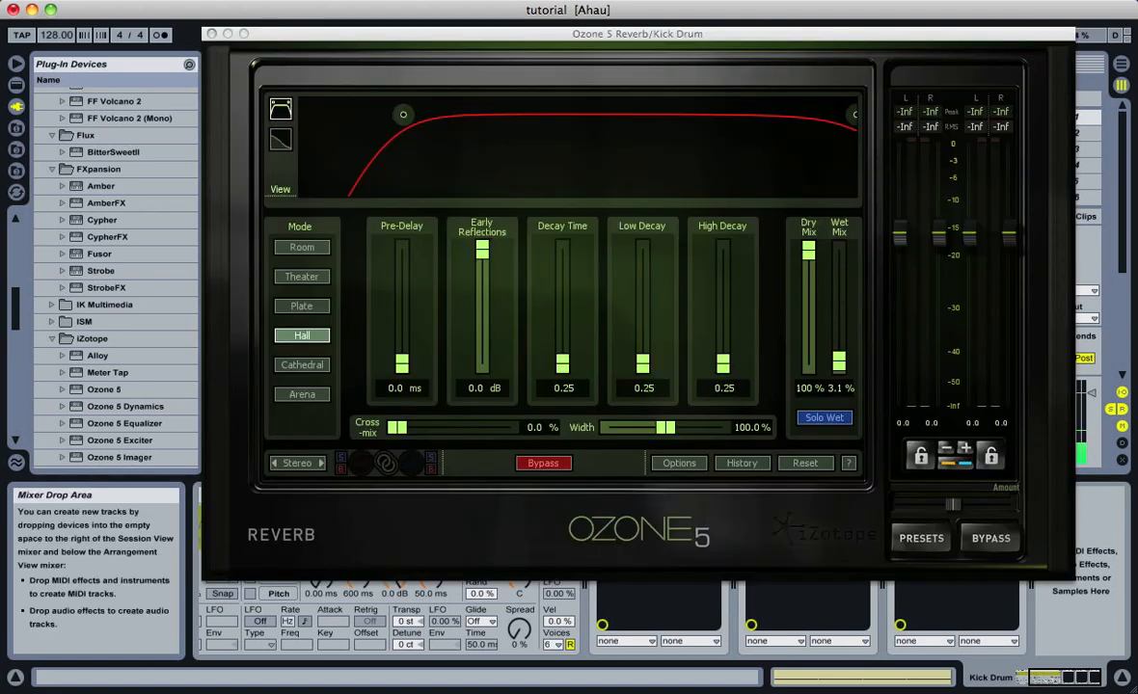
drag(720, 364, 714, 442)
mouse_move(643, 366)
mouse_down()
mouse_move(641, 305)
mouse_move(635, 386)
mouse_up()
mouse_move(563, 364)
mouse_down()
mouse_move(565, 292)
mouse_move(566, 374)
mouse_up()
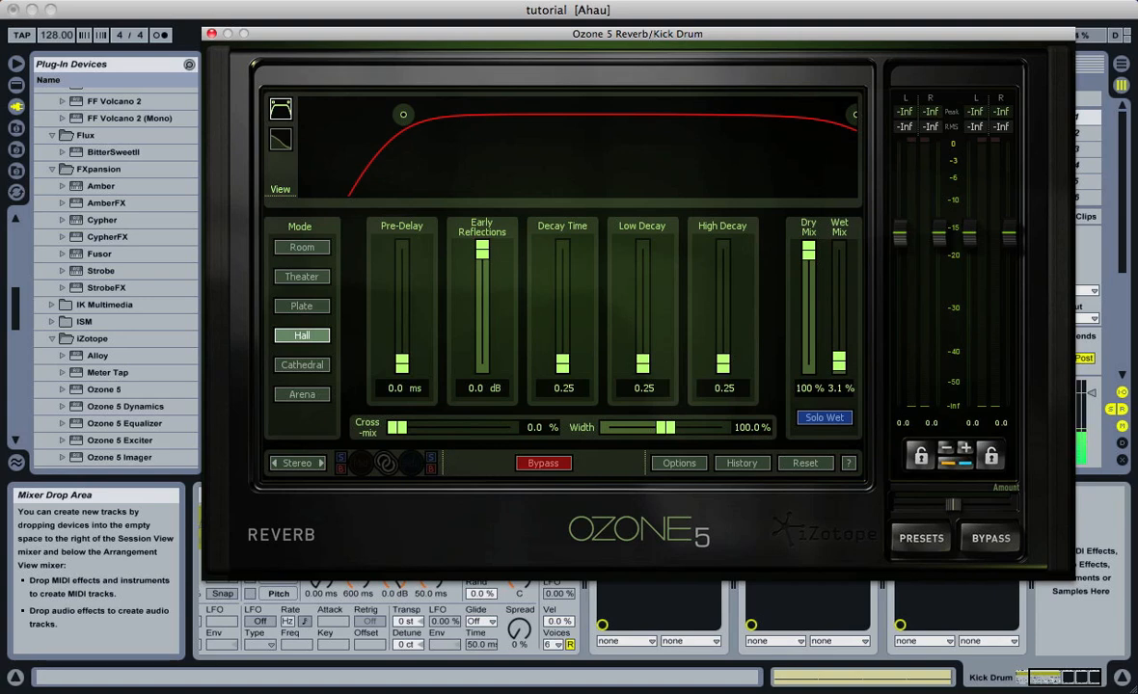
mouse_move(482, 251)
mouse_down()
mouse_move(483, 323)
mouse_move(480, 228)
mouse_move(481, 262)
mouse_move(481, 241)
mouse_up()
Raise the kick reverb's wet mix to 74.2% and play the kick drum to hear the exaggerated effect
drag(839, 361, 838, 278)
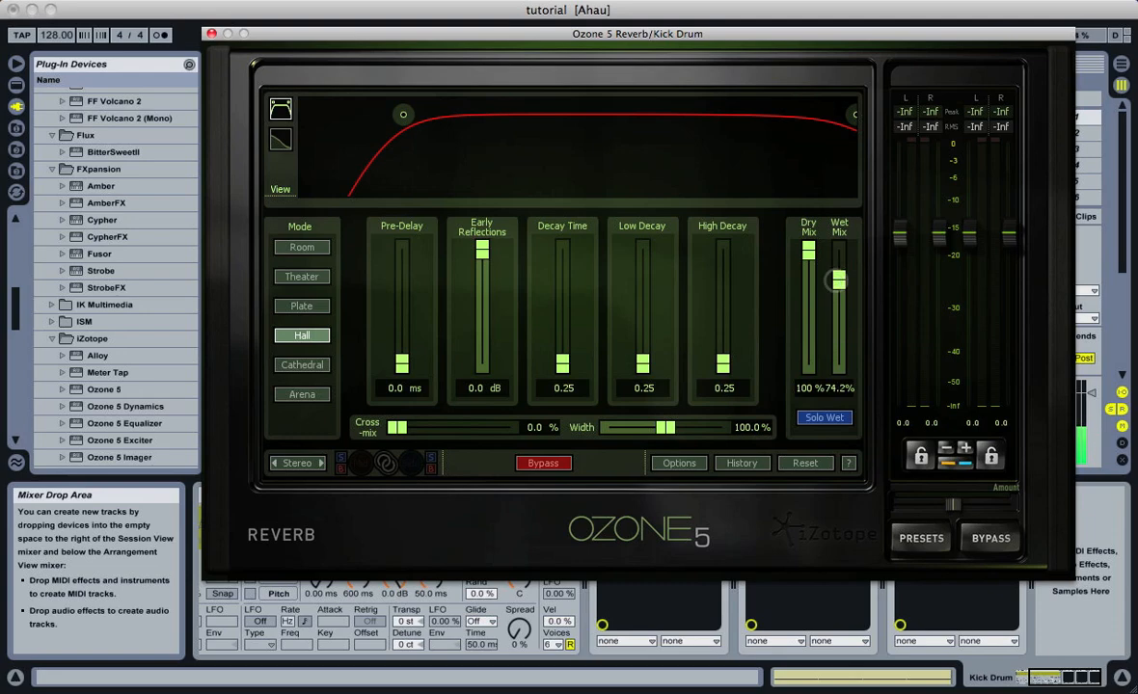
drag(649, 37, 657, 197)
key(space)
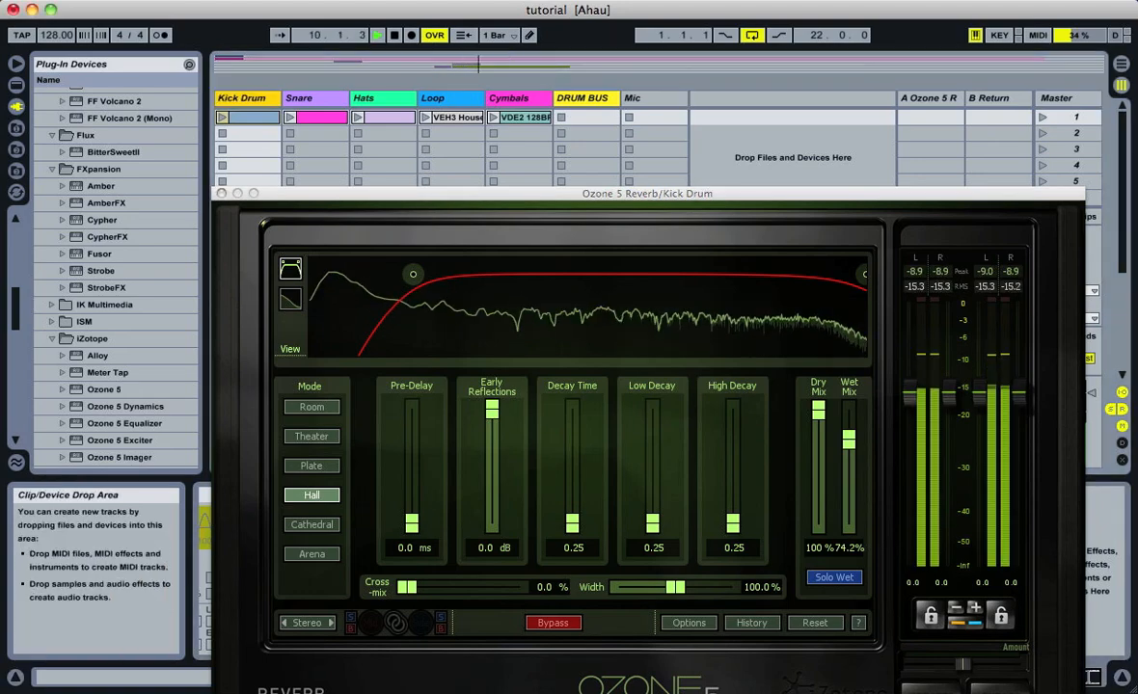
drag(701, 193, 680, 74)
Lower the kick reverb's wet mix again, close the Ozone 5 Reverb window and stop playback
drag(806, 320, 806, 399)
click(178, 73)
key(space)
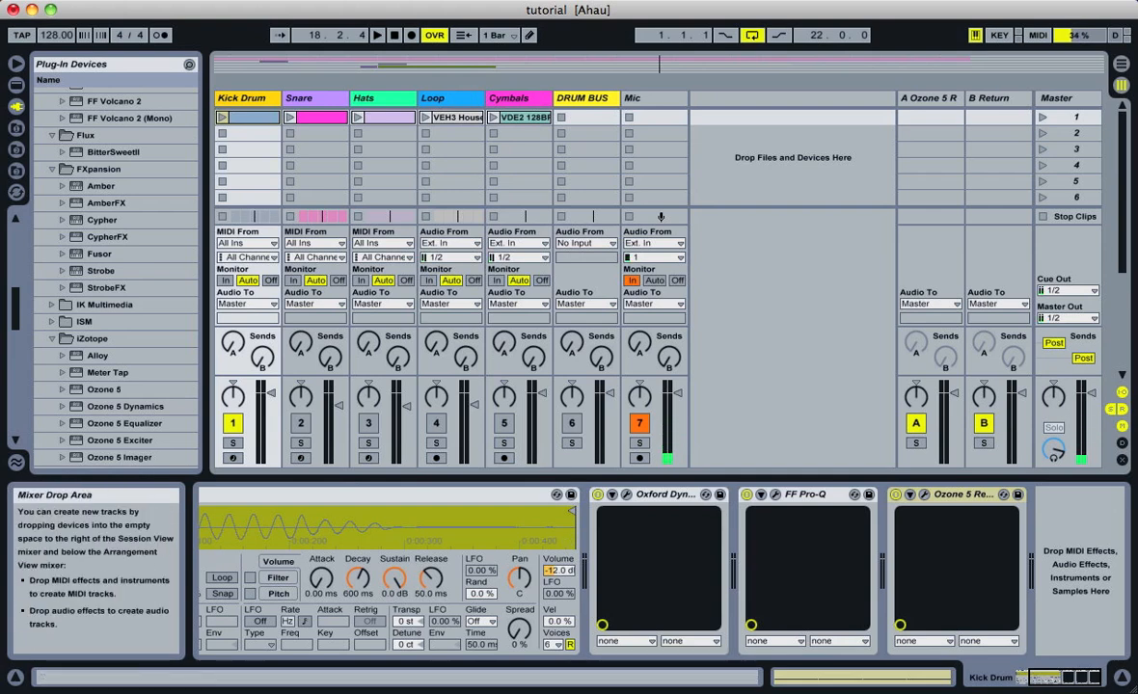
Play the kick drum with Oxford Dynamics, FF Pro-Q and Ozone 5 Reverb all off and all on to compare, leaving them switched on
click(897, 494)
click(746, 494)
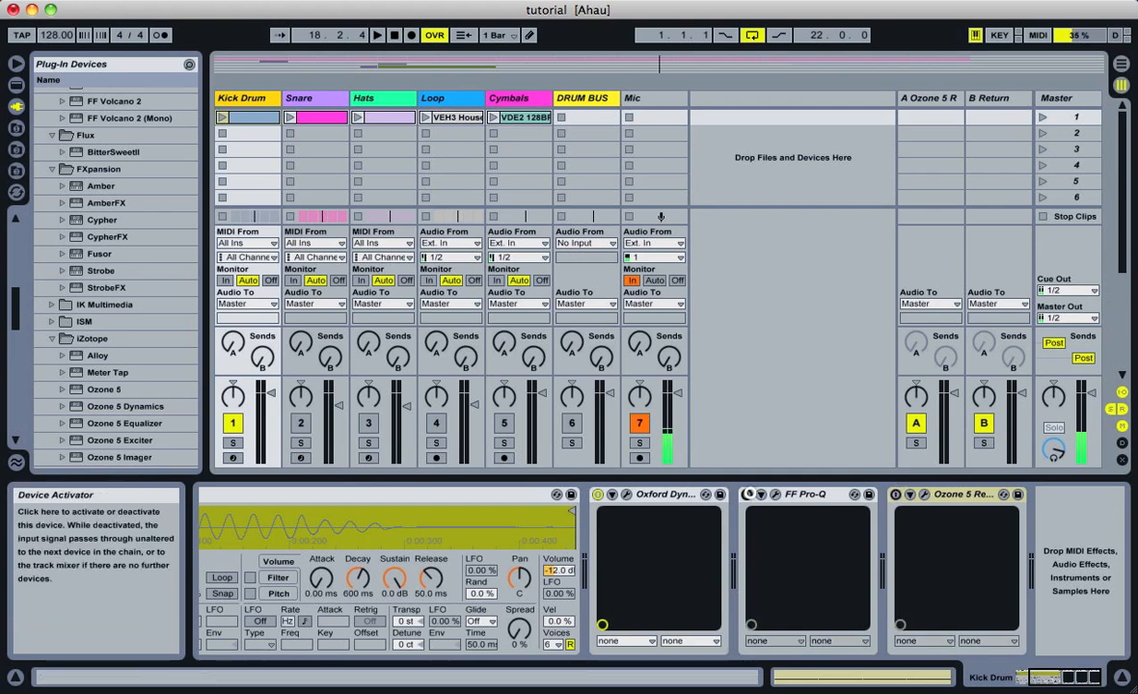
click(598, 494)
double_click(395, 36)
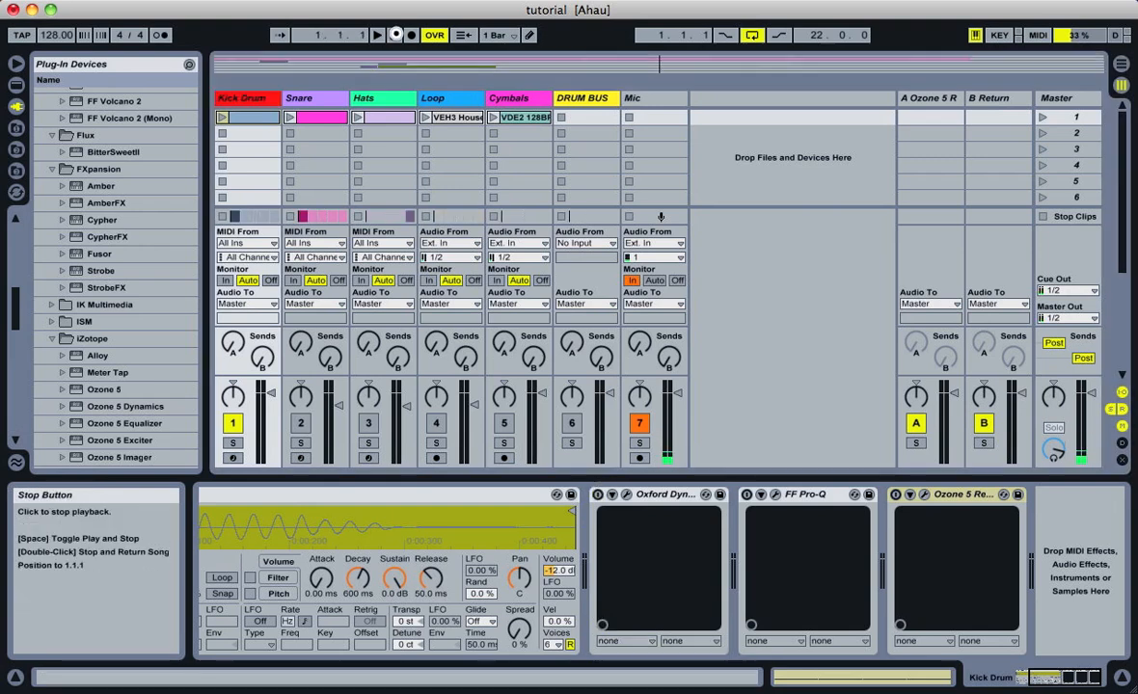
key(space)
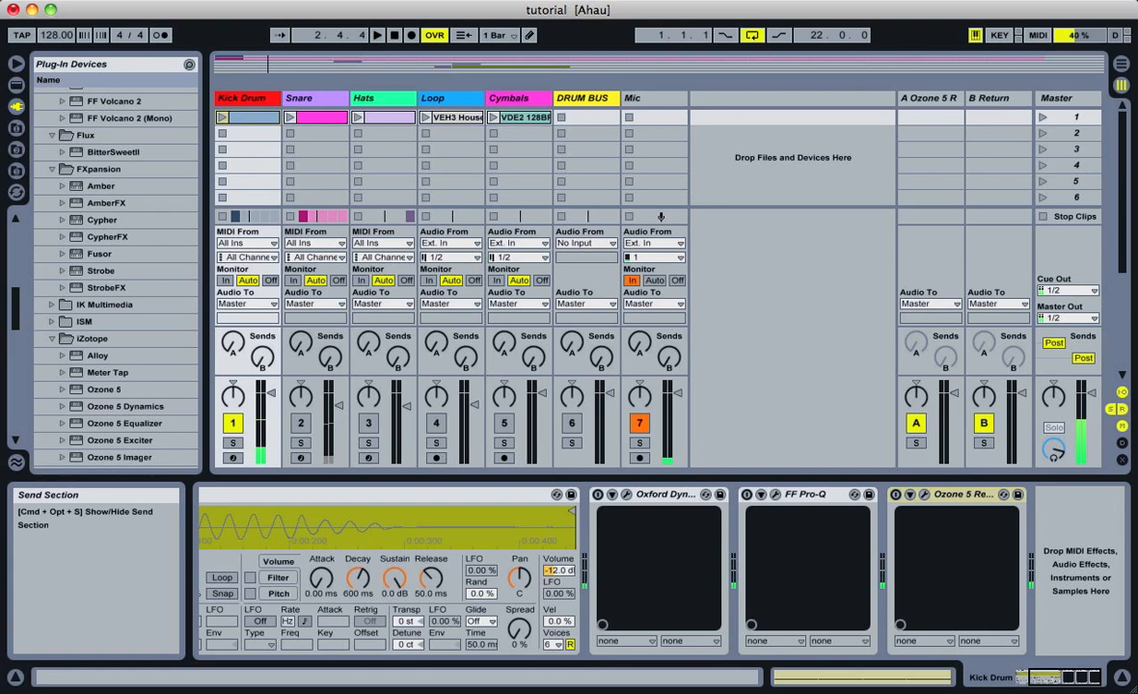
click(597, 494)
click(747, 494)
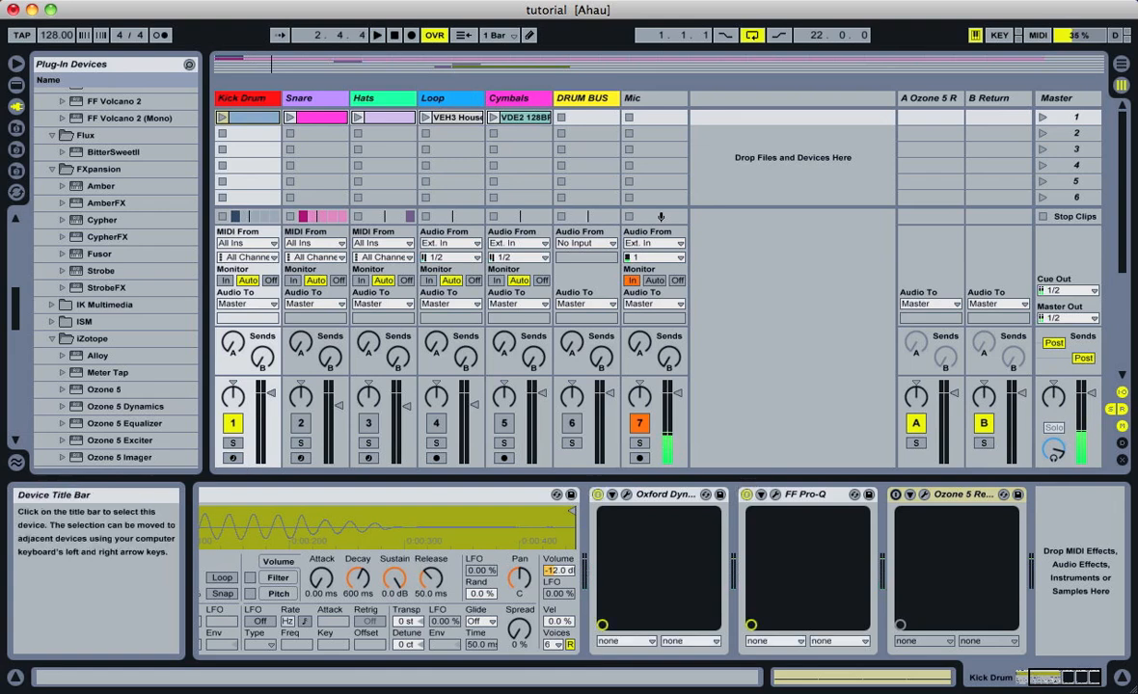
click(639, 424)
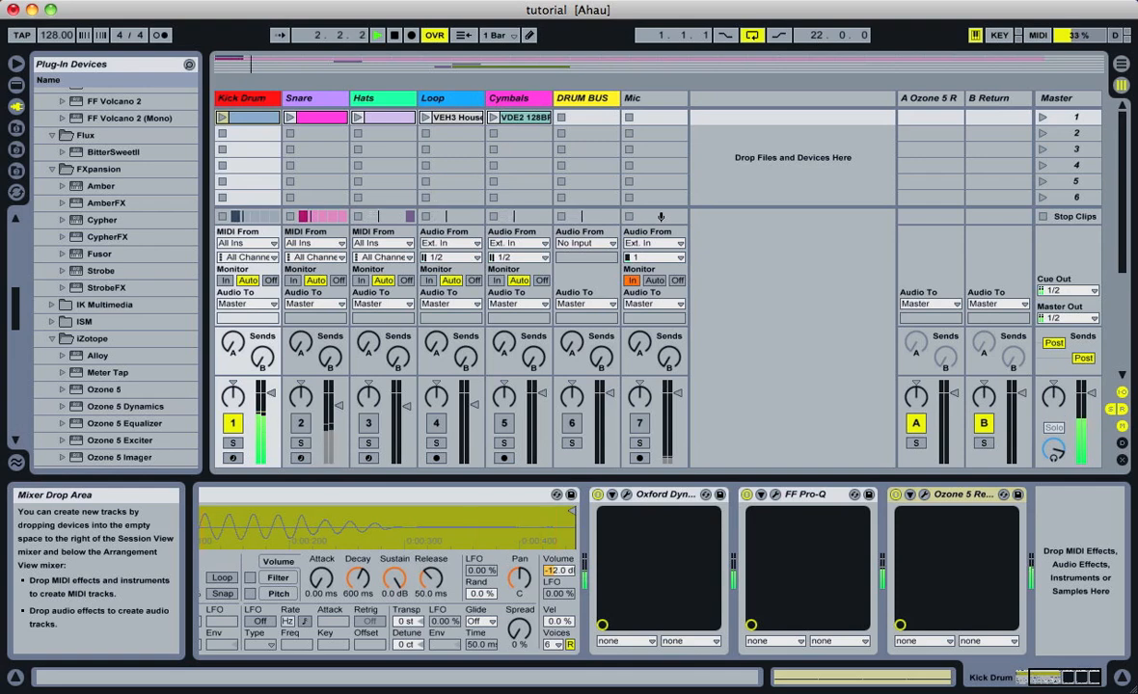
click(640, 423)
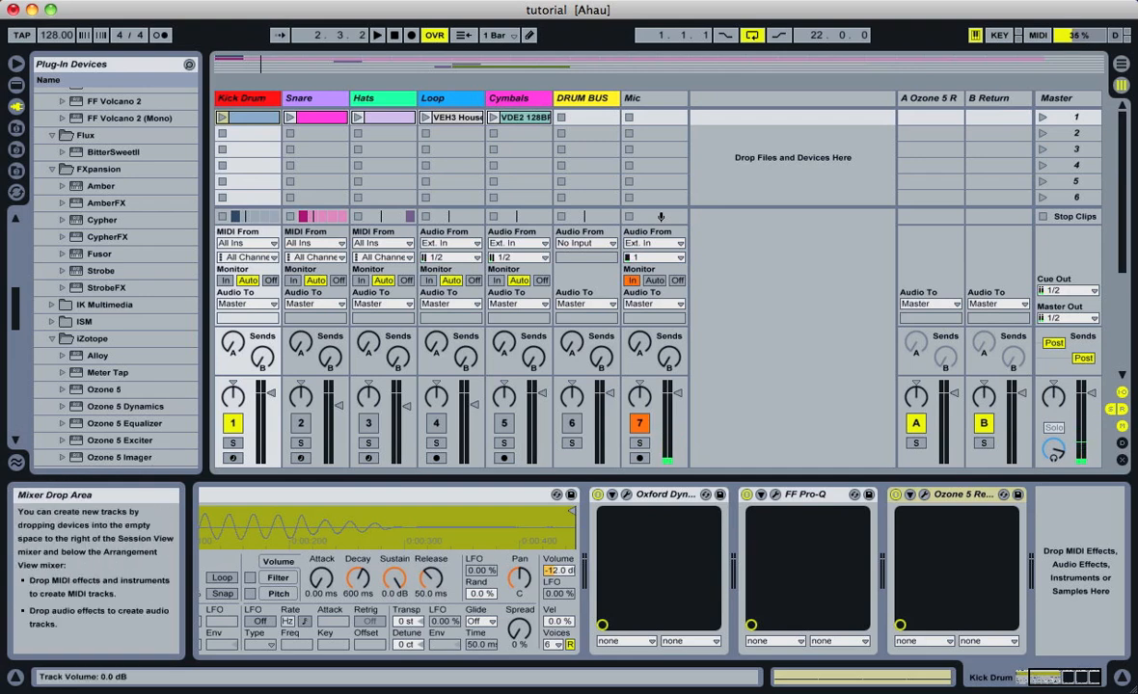
Deactivate the Kick Drum track, activate and select the Snare track, and play the snare without its EQ
click(233, 424)
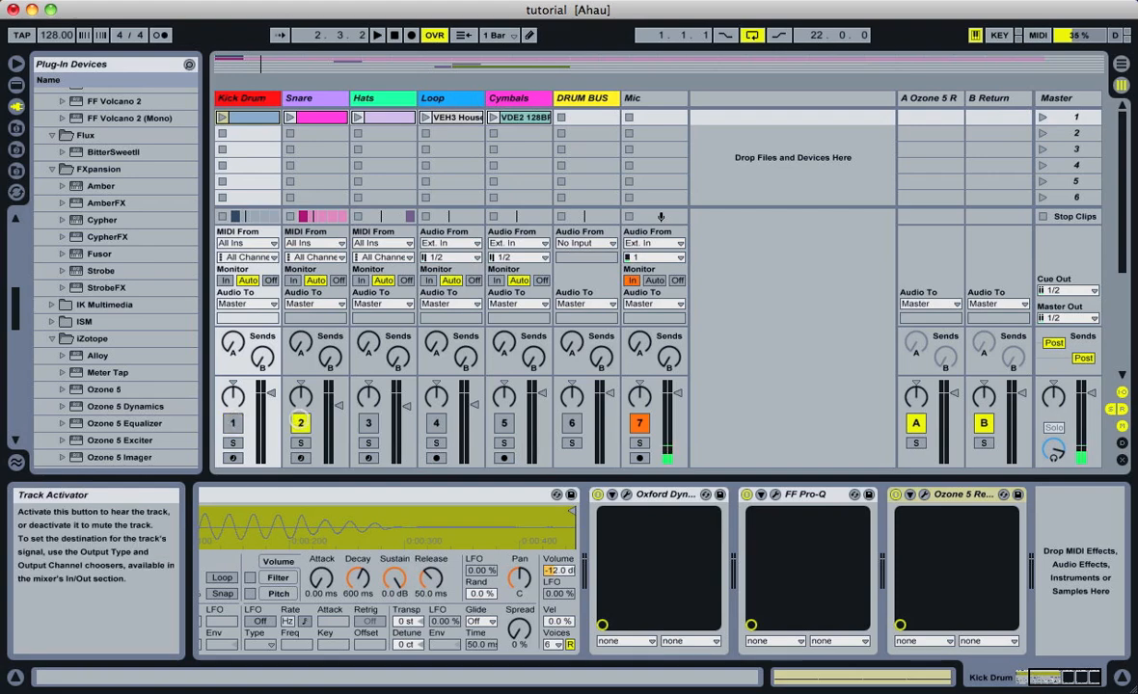
click(306, 97)
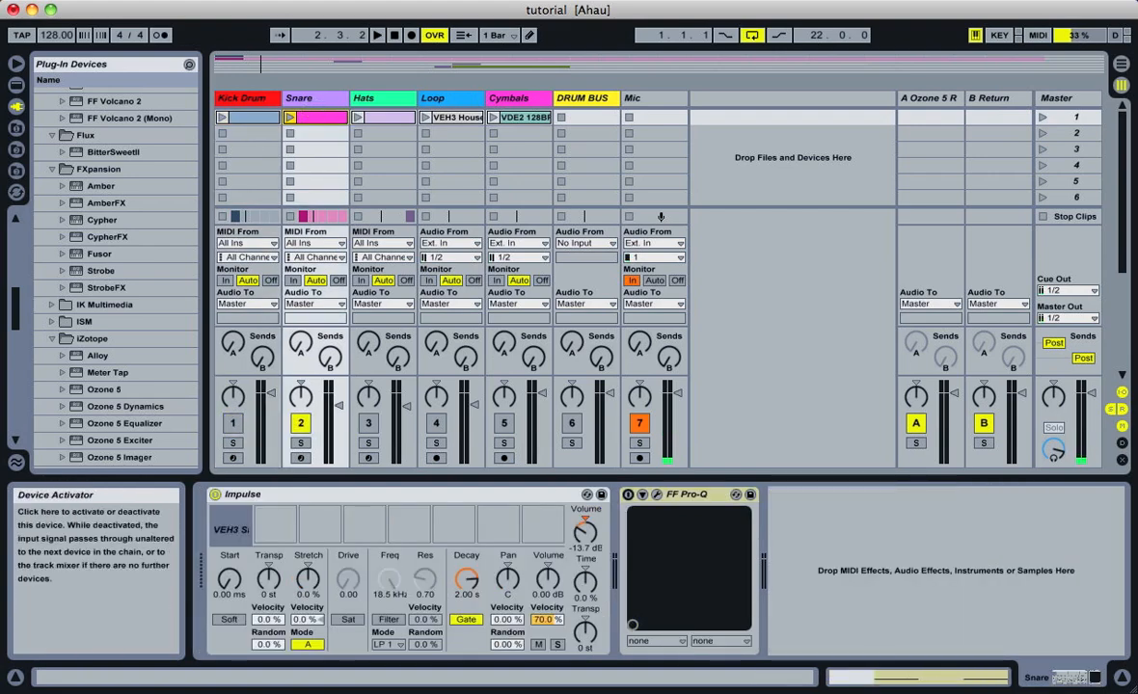
key(space)
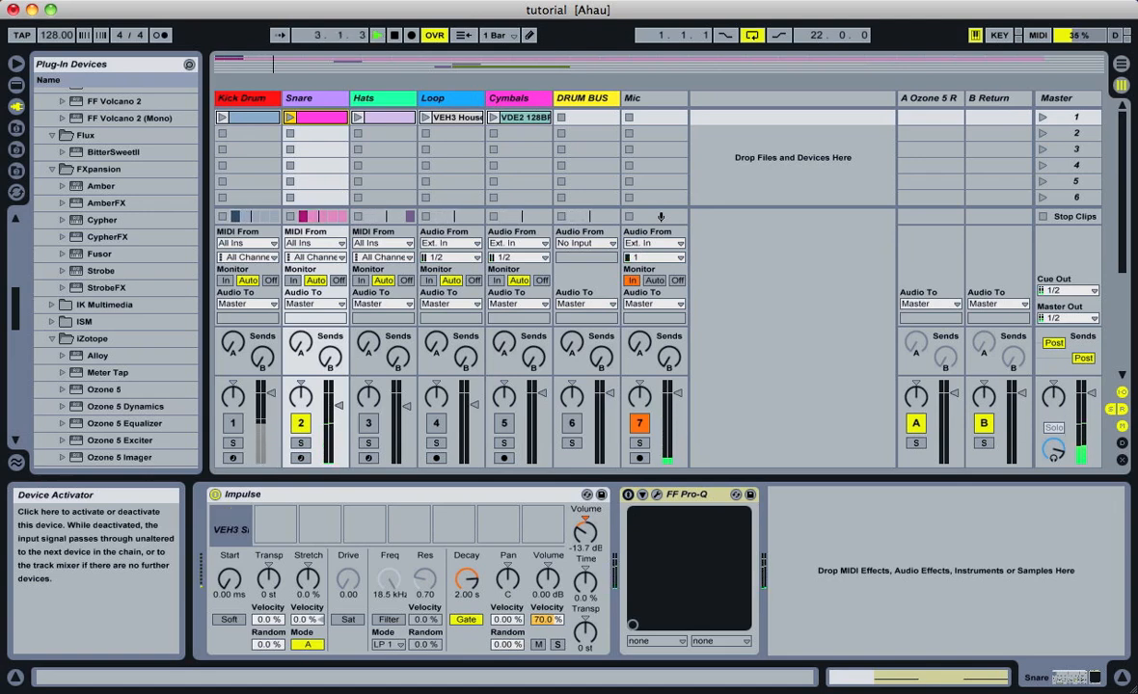
Switch on and open the snare's FF Pro-Q, lower the red high shelf slightly and move the magenta bell cut down to about 670 Hz
click(628, 494)
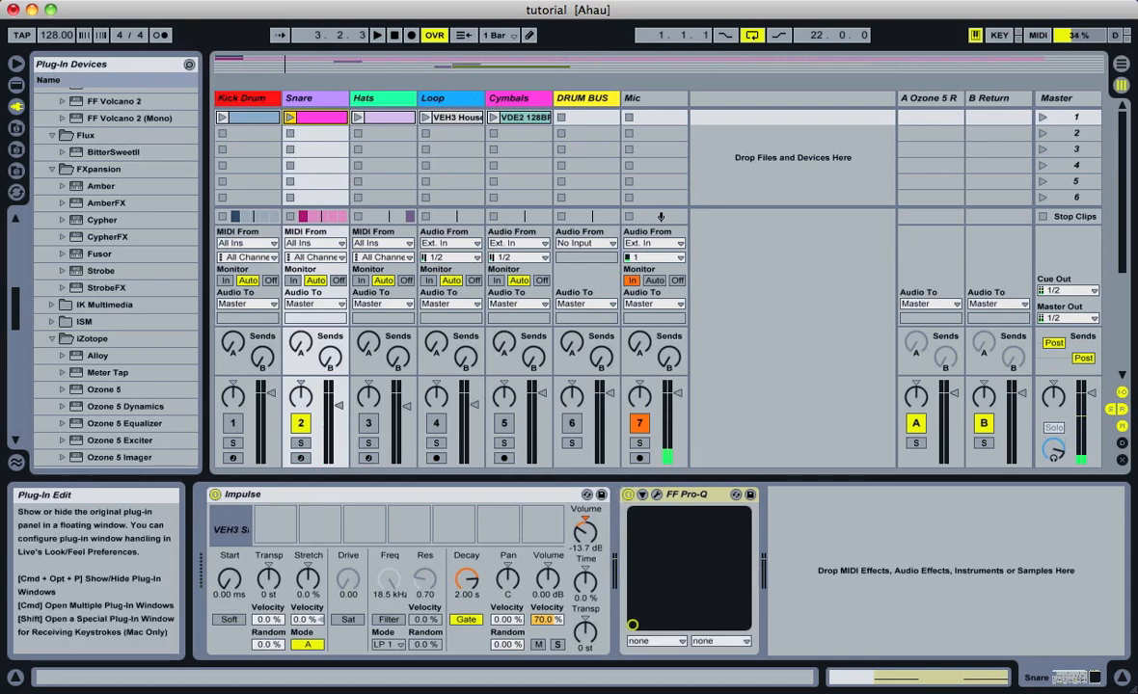
click(656, 495)
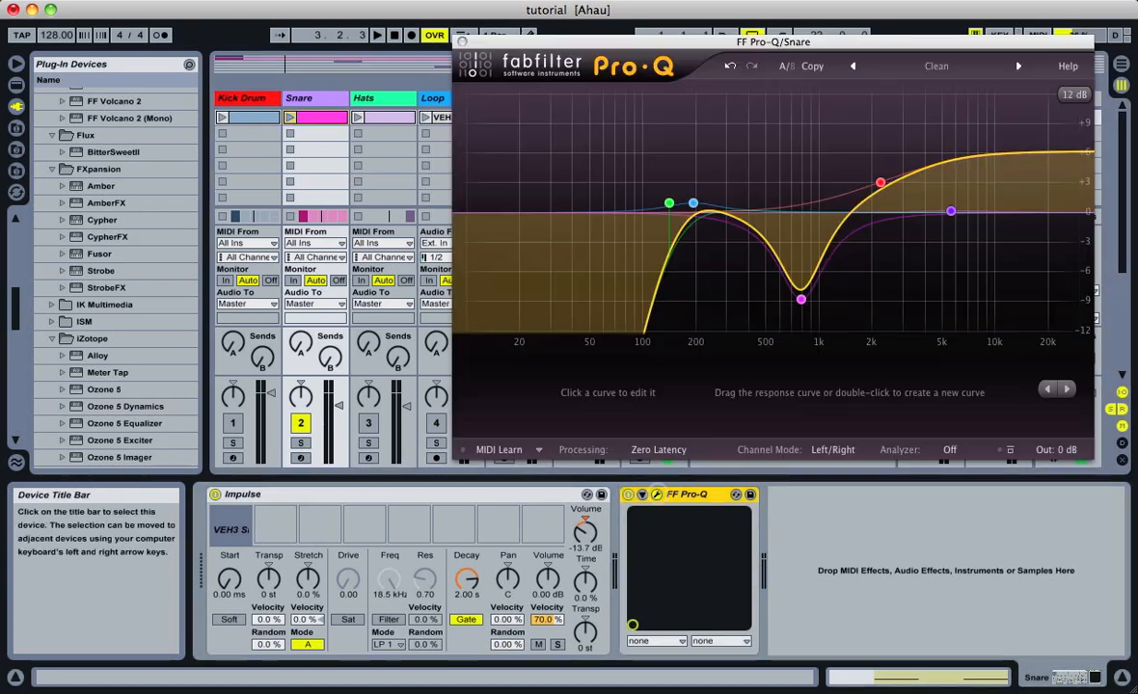
click(879, 181)
drag(879, 180, 880, 185)
mouse_move(800, 299)
mouse_down()
mouse_move(800, 287)
mouse_move(798, 303)
mouse_move(681, 300)
mouse_move(820, 295)
mouse_move(681, 288)
mouse_move(858, 288)
mouse_move(747, 294)
mouse_move(825, 294)
mouse_move(752, 294)
mouse_move(787, 294)
mouse_up()
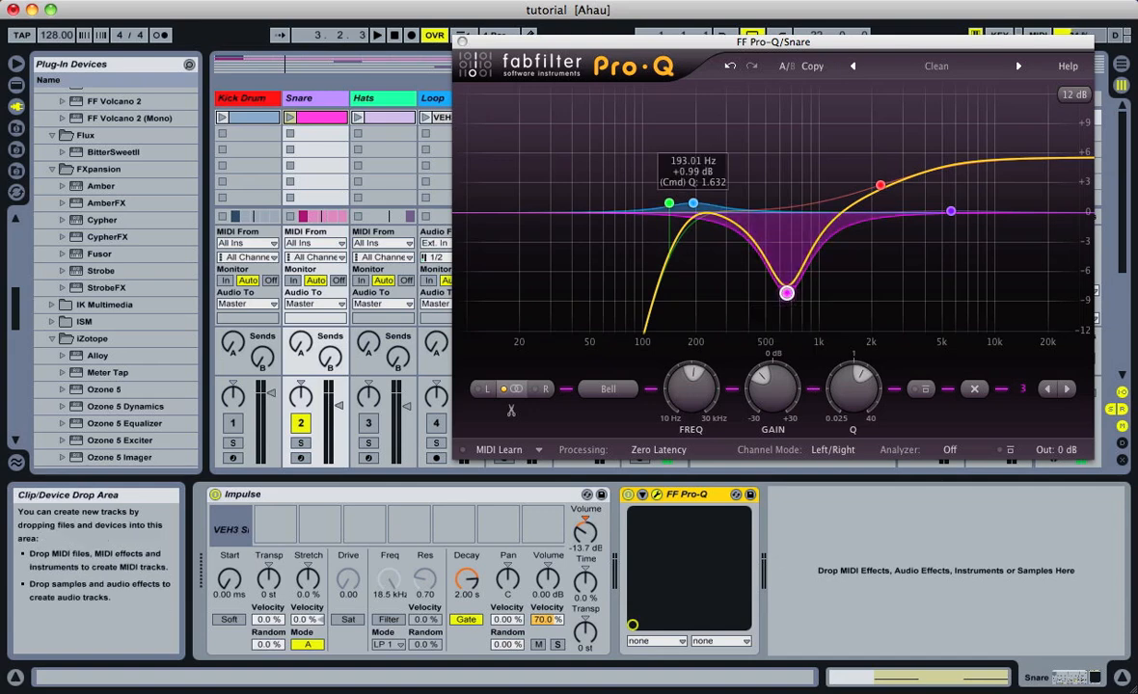
Set the snare EQ's red high shelf to about 2 kHz with roughly +5 dB of gain and close the plug-in window
click(881, 182)
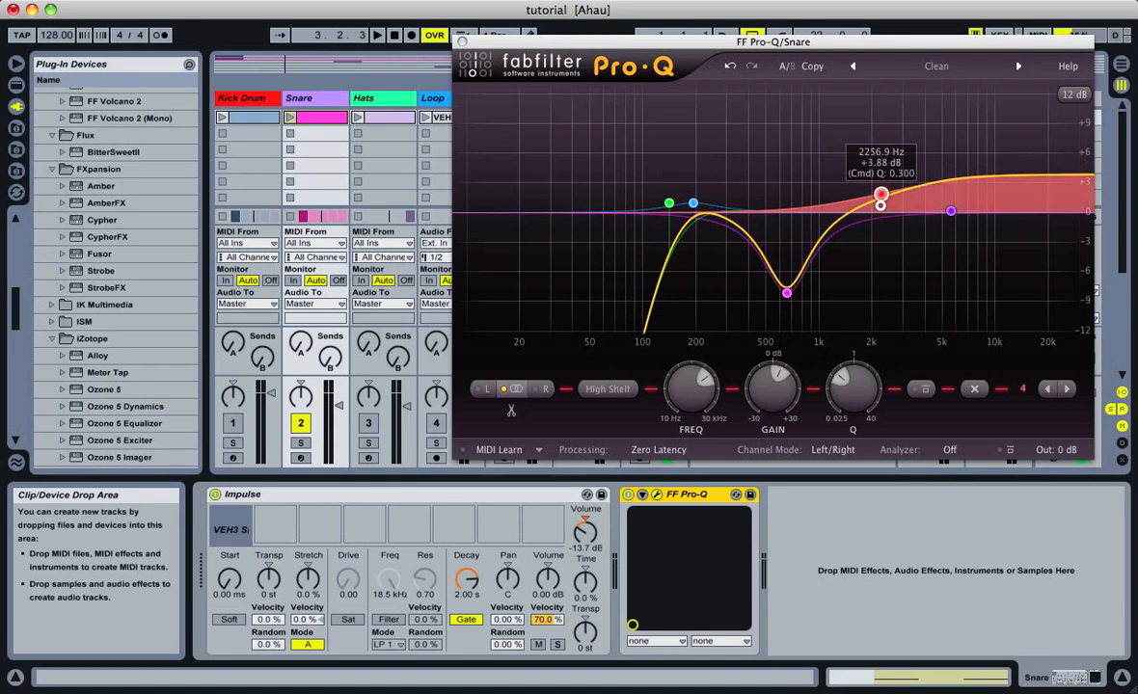
mouse_move(881, 182)
mouse_down()
mouse_move(879, 214)
mouse_move(870, 181)
mouse_up()
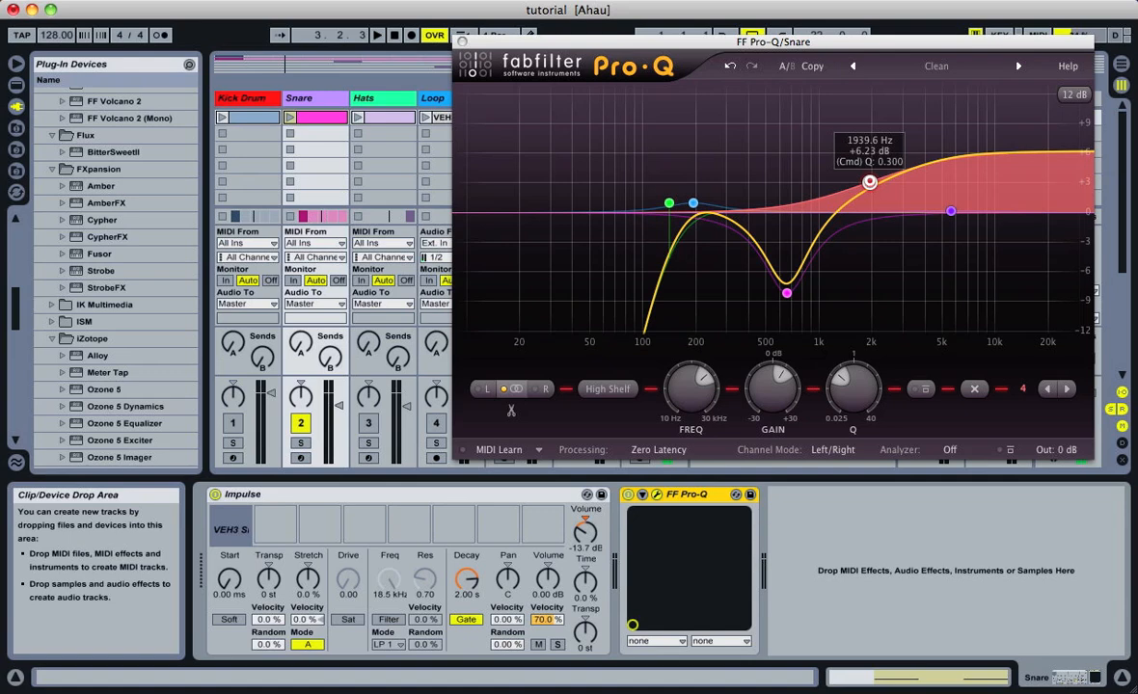
mouse_move(870, 181)
mouse_down()
mouse_move(807, 172)
mouse_move(871, 125)
mouse_move(866, 208)
mouse_move(869, 160)
mouse_move(872, 186)
mouse_up()
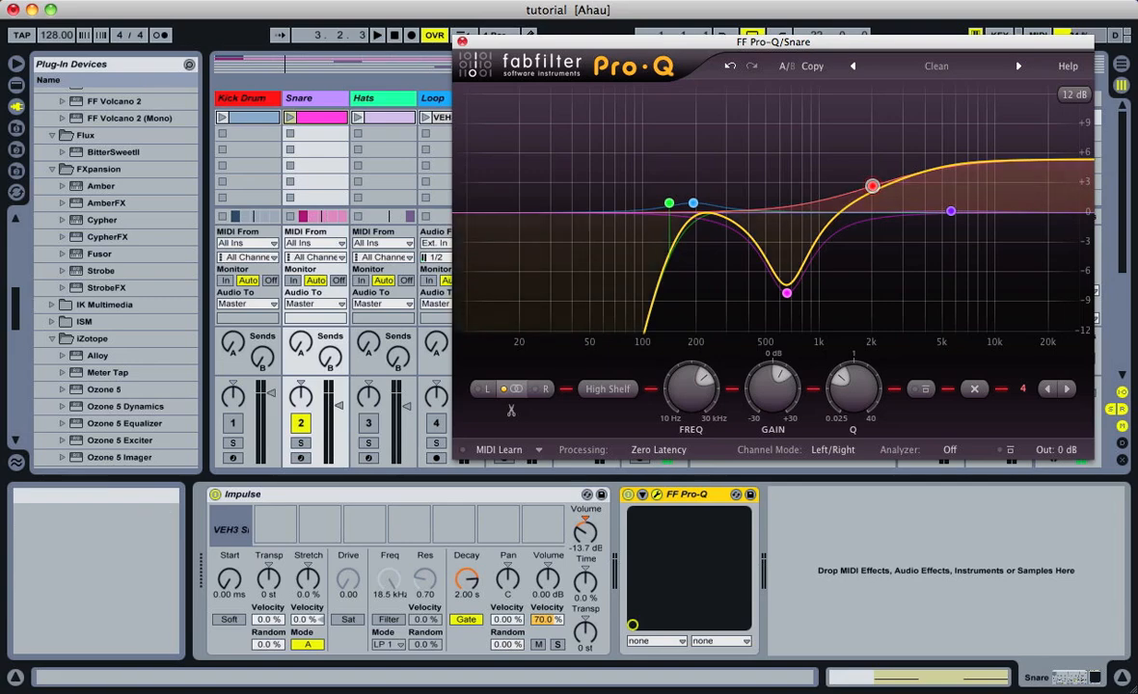
click(462, 41)
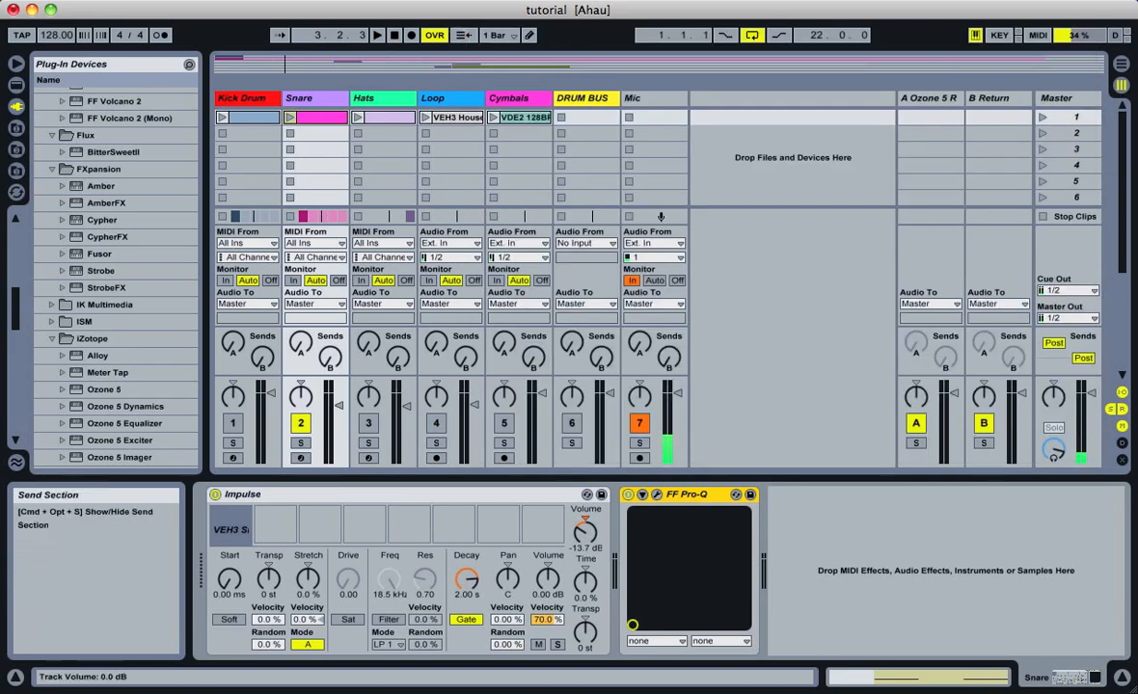
Switch off the snare's FF Pro-Q and play the snare from the song start with the Mic track muted
click(628, 495)
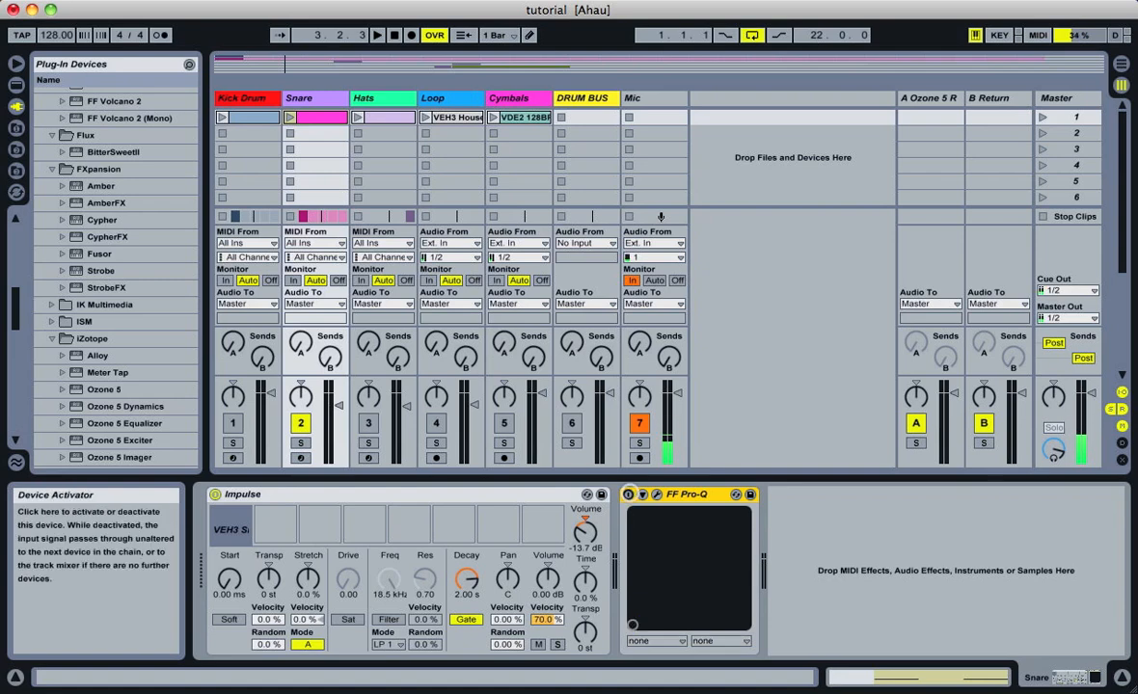
click(639, 423)
key(space)
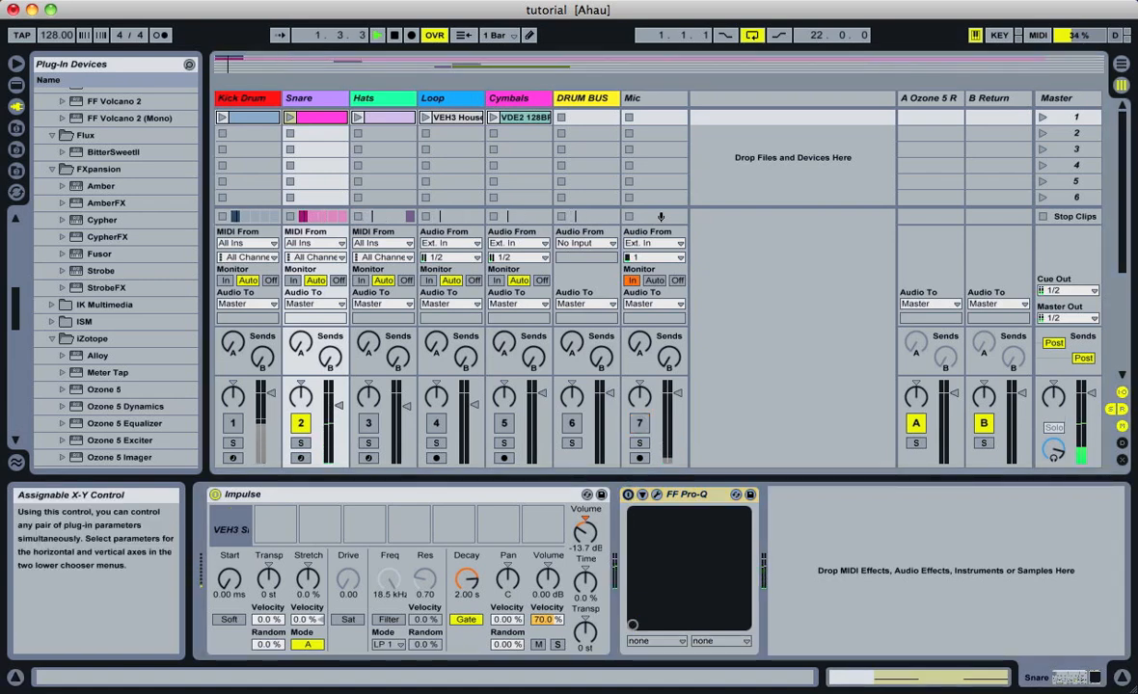
click(639, 424)
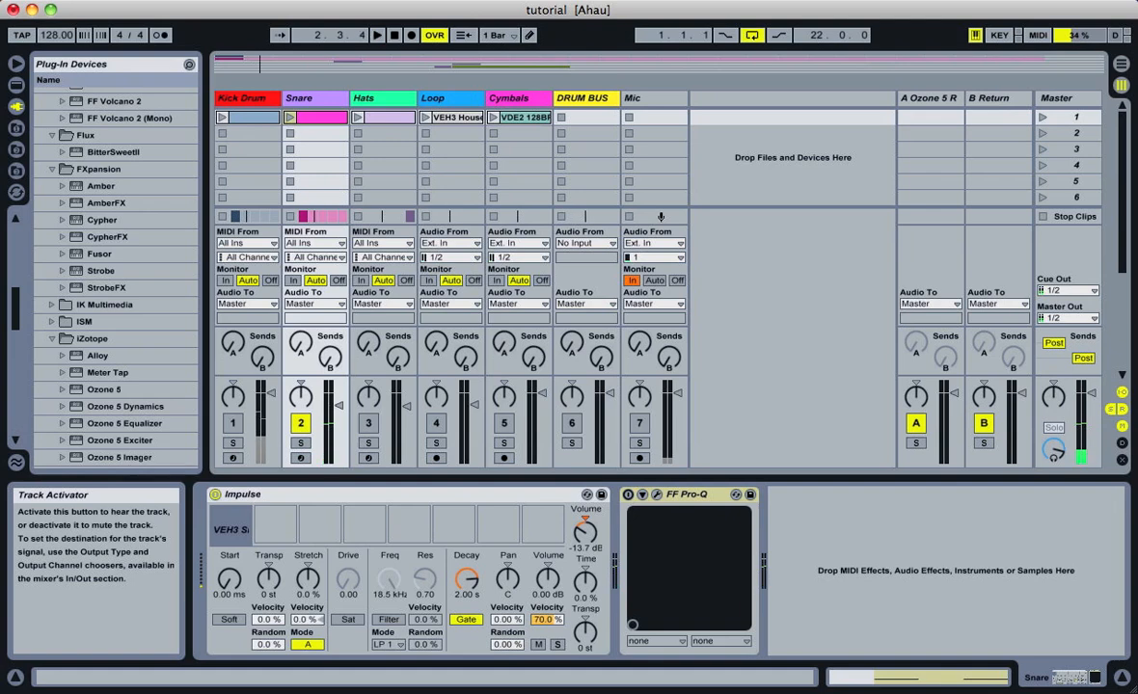
Switch on the snare's FF Pro-Q and play the equalised snare with the Mic track muted
click(628, 494)
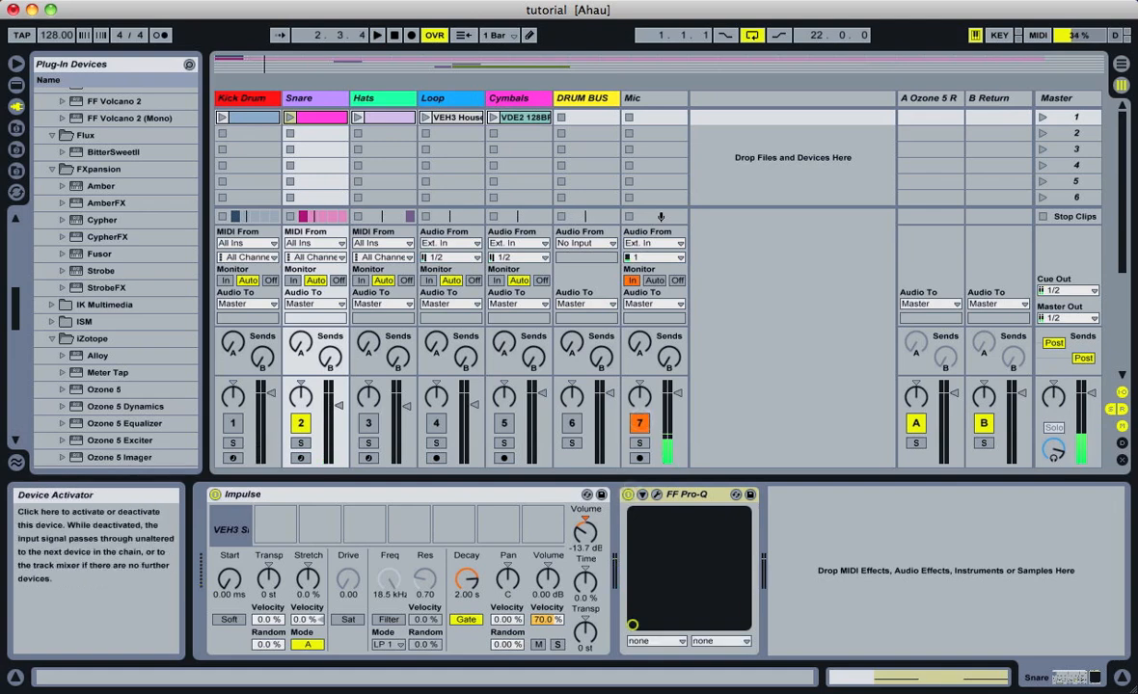
click(639, 424)
key(space)
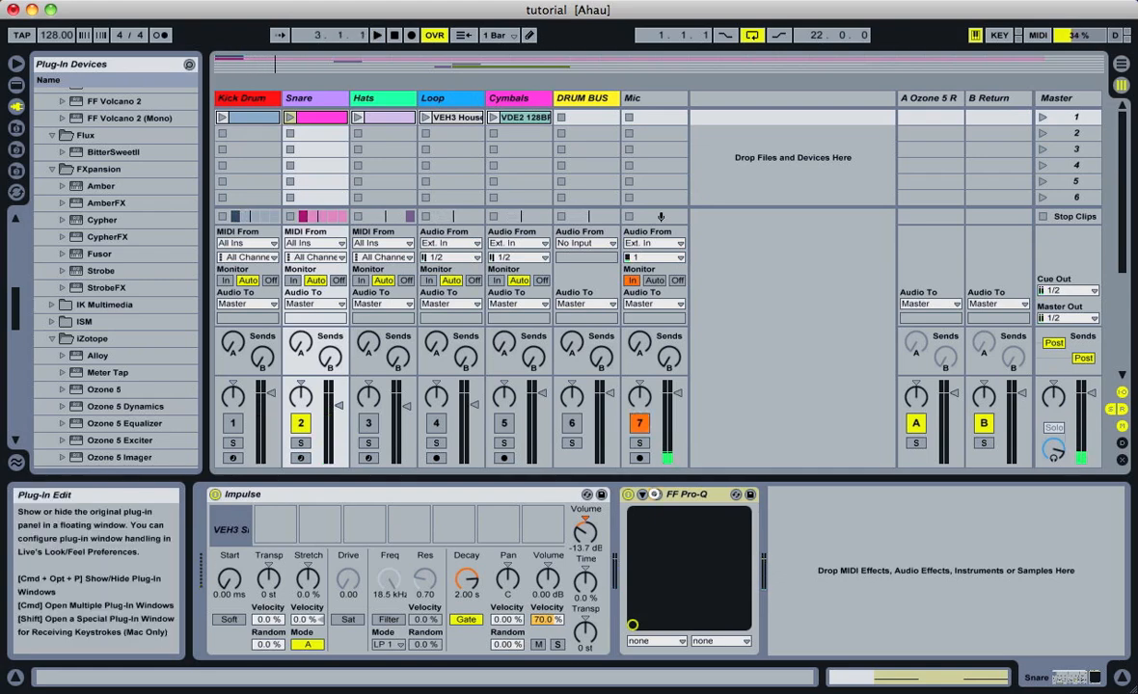
Open the snare's FF Pro-Q and set the green low cut to about 146 Hz with a Q of about 1.1
click(657, 494)
mouse_move(667, 202)
mouse_down()
mouse_move(657, 203)
mouse_move(671, 203)
mouse_up()
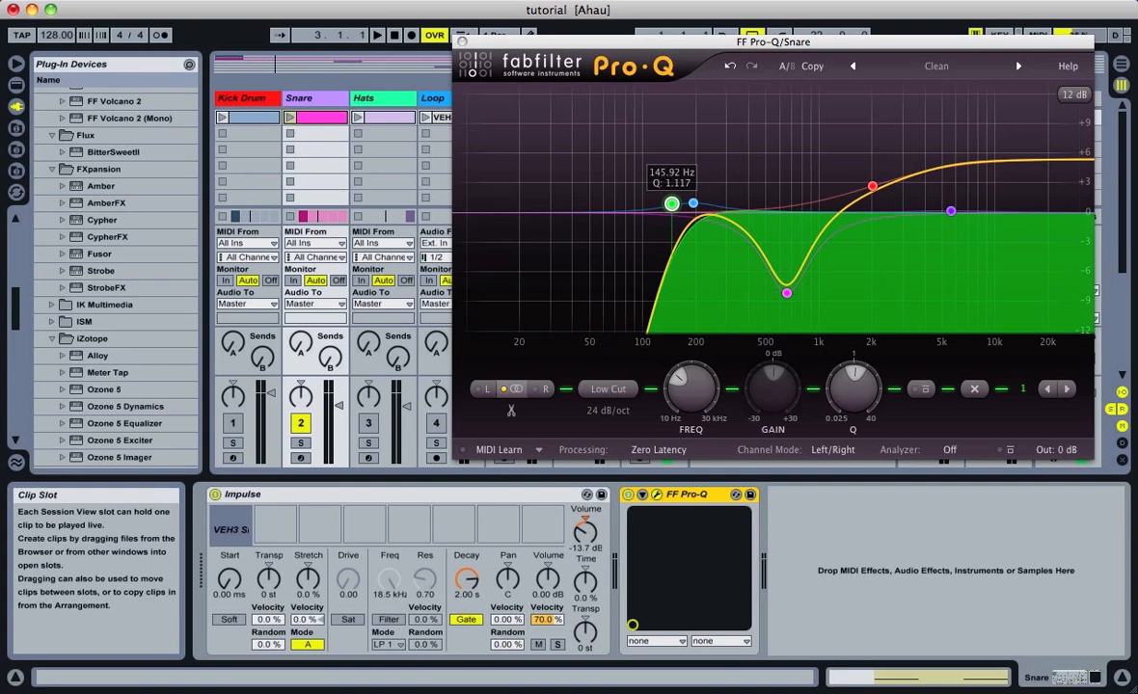
drag(659, 204, 671, 205)
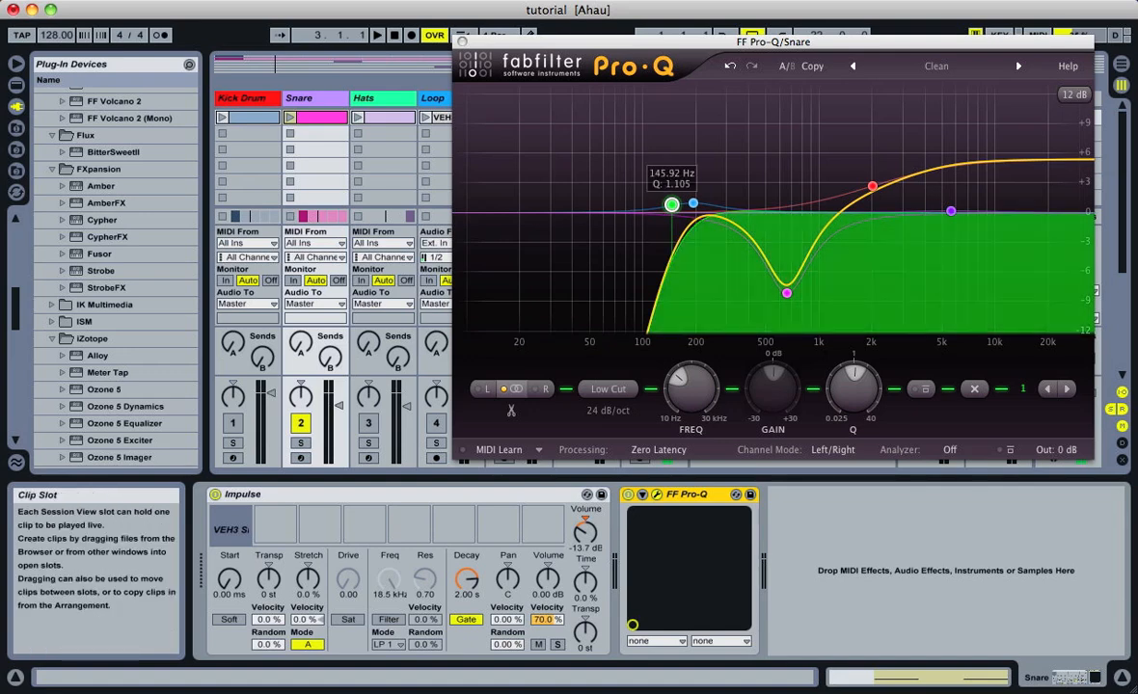
Set the snare EQ's blue bell to about 176 Hz with a gain just over +1 dB and close the plug-in window
mouse_move(693, 204)
mouse_down()
mouse_move(675, 202)
mouse_move(672, 179)
mouse_move(686, 191)
mouse_up()
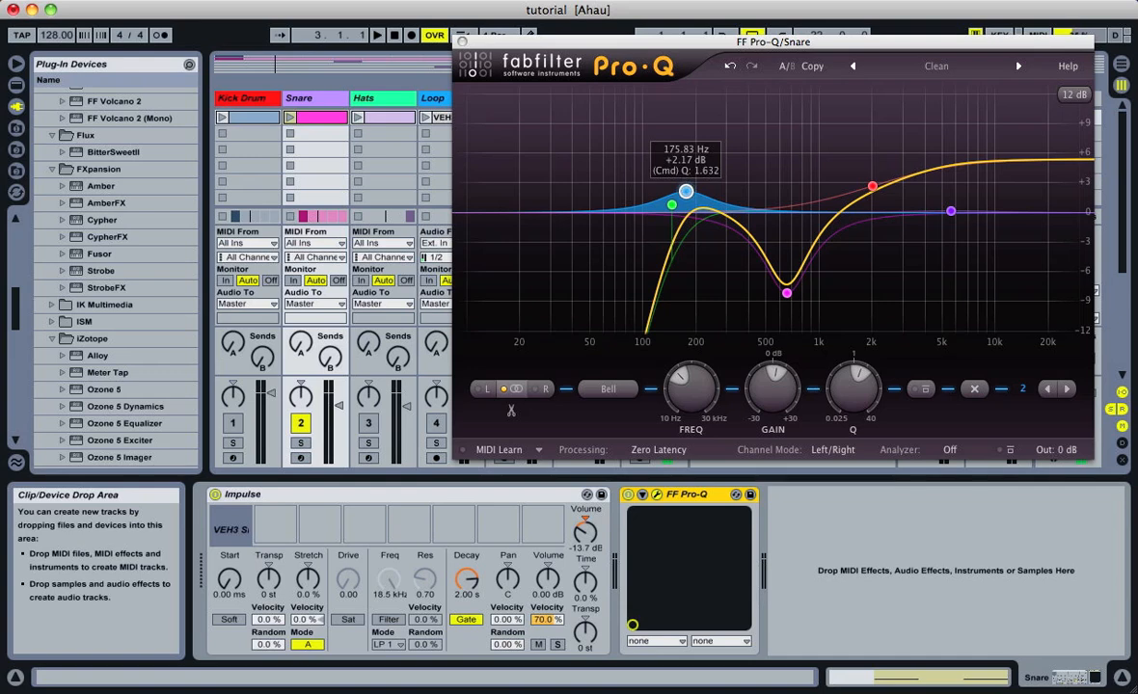
drag(686, 191, 686, 191)
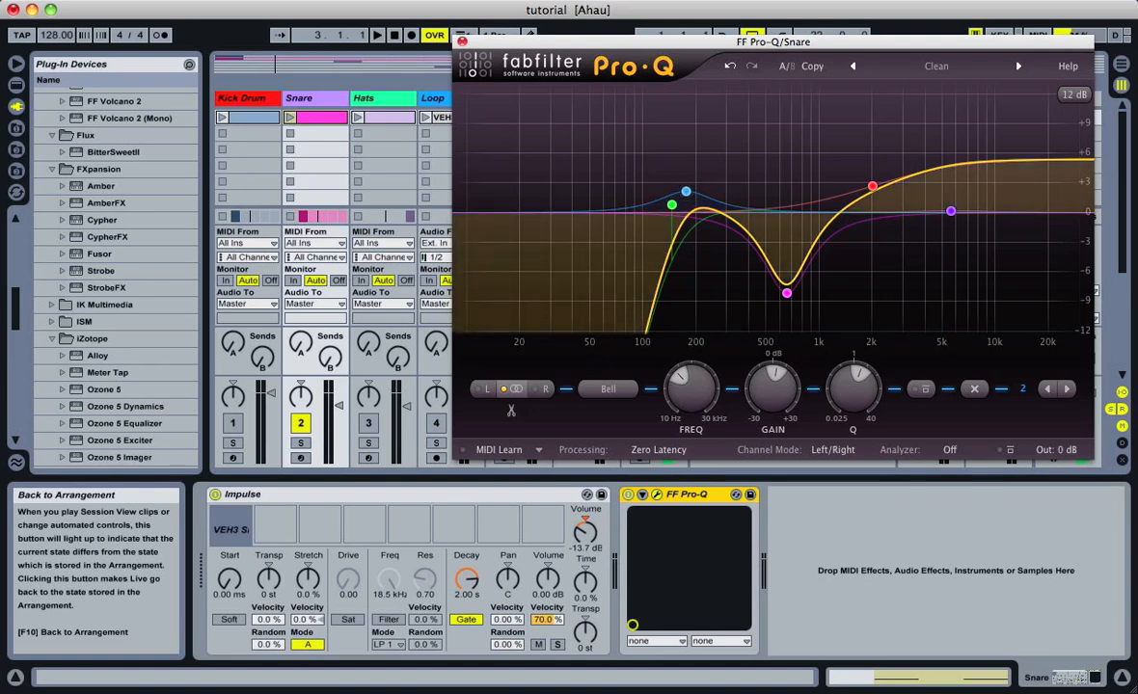
mouse_move(684, 190)
mouse_down()
mouse_move(666, 108)
mouse_move(686, 199)
mouse_up()
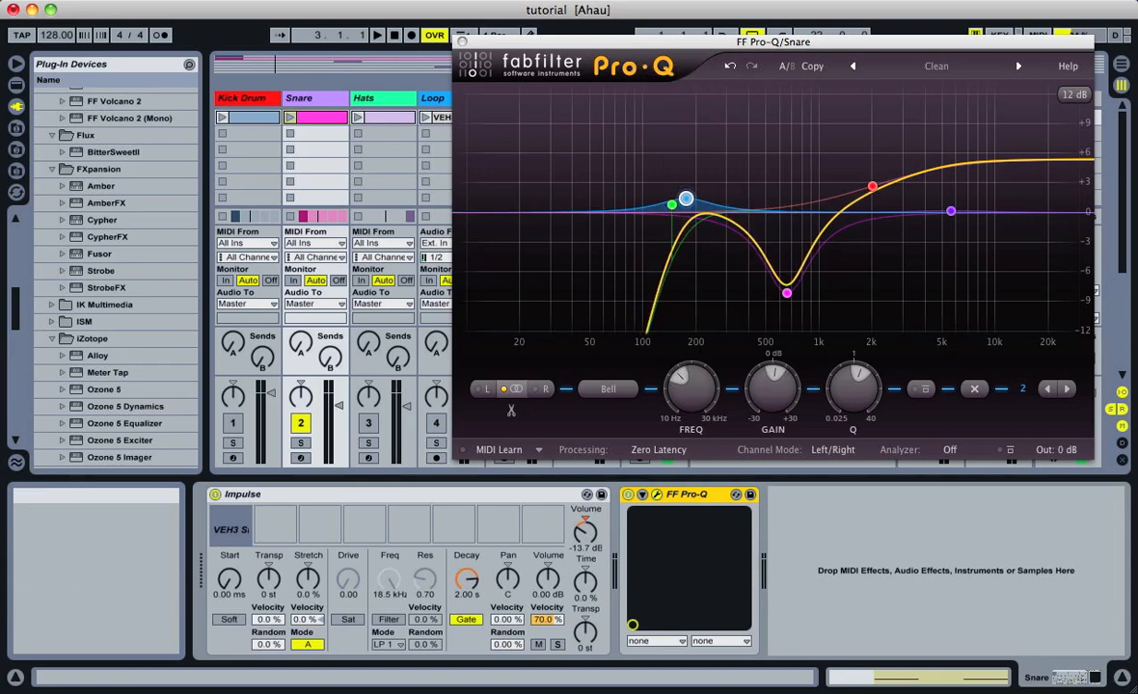
click(461, 41)
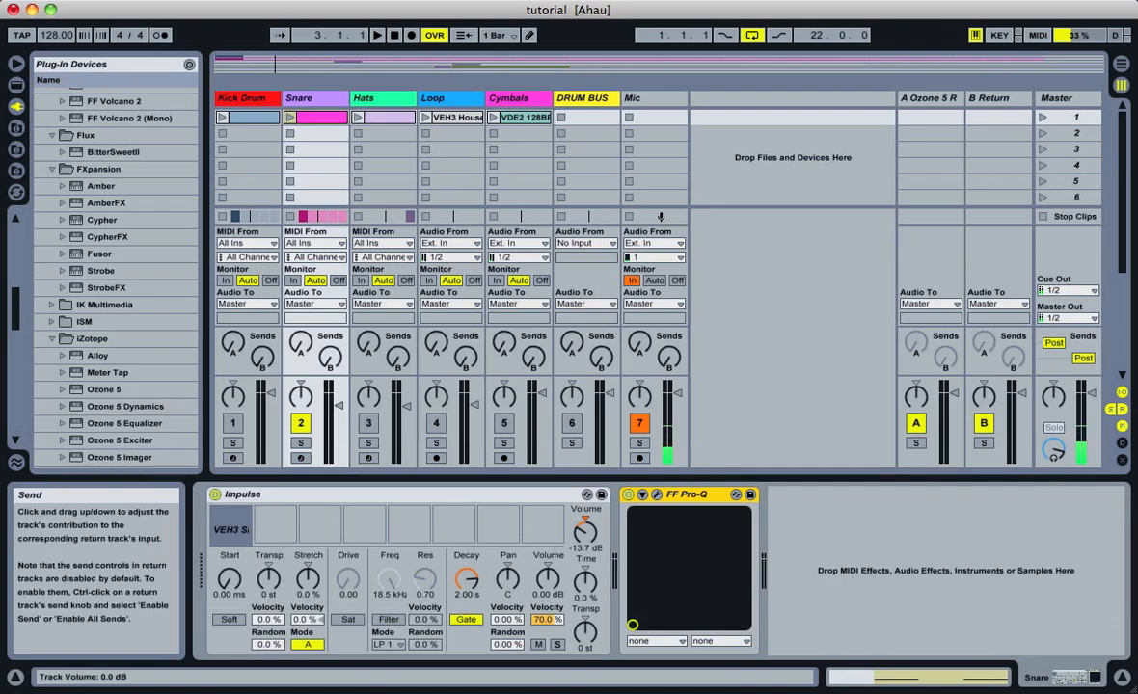
Deactivate the Snare track, activate and select the Hats track, and show the MIDI notes of its clip
click(301, 424)
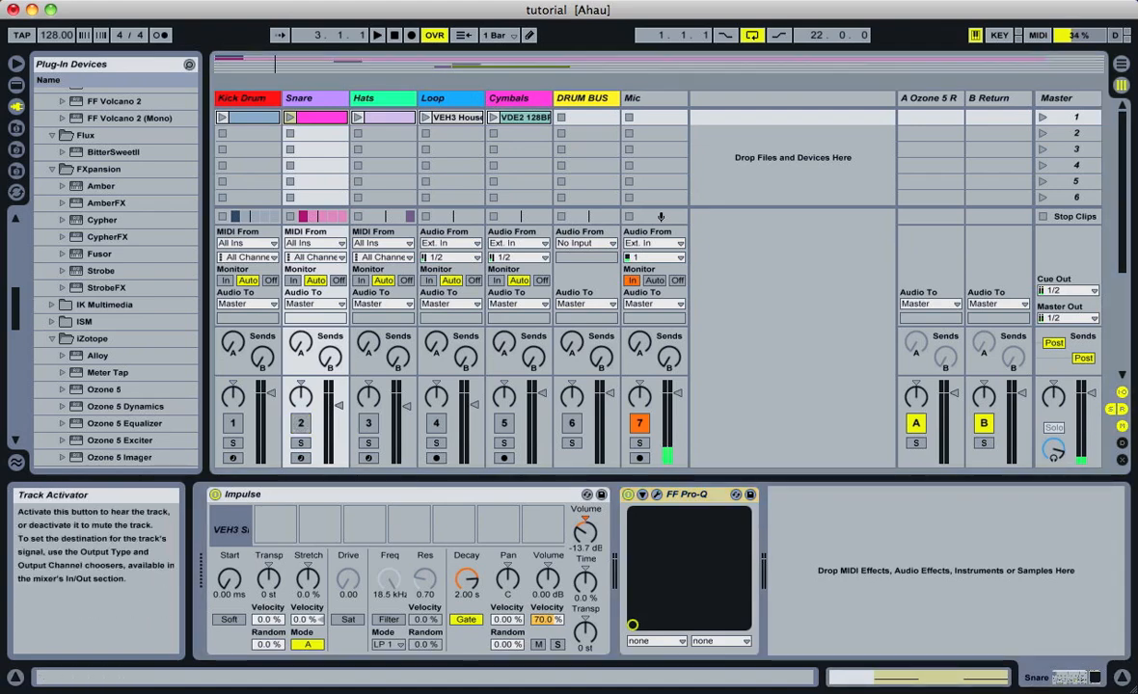
click(372, 97)
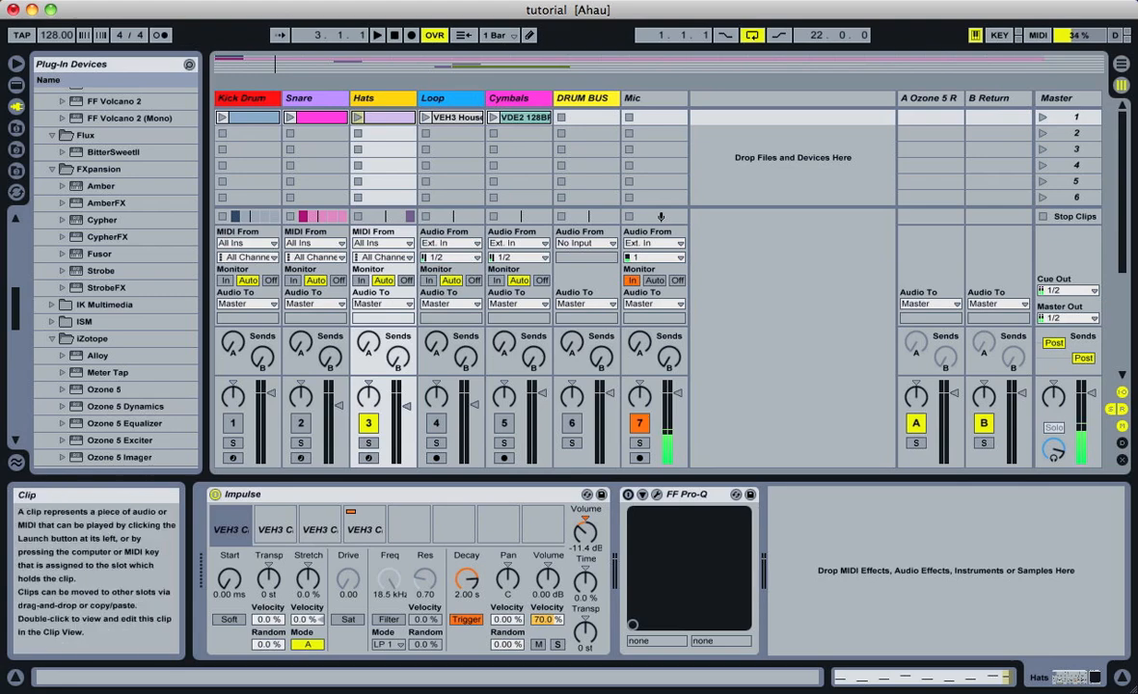
double_click(385, 117)
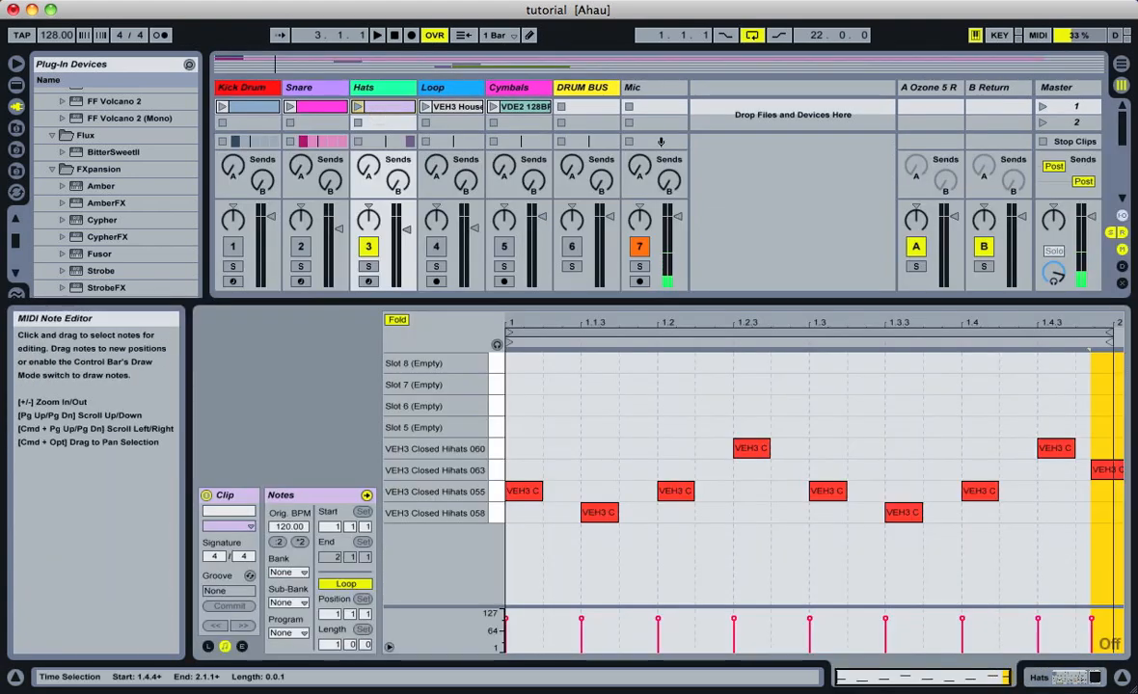
Return to the Hats devices, switch on and open FF Pro-Q, and raise the green low cut to about 800 Hz
click(370, 87)
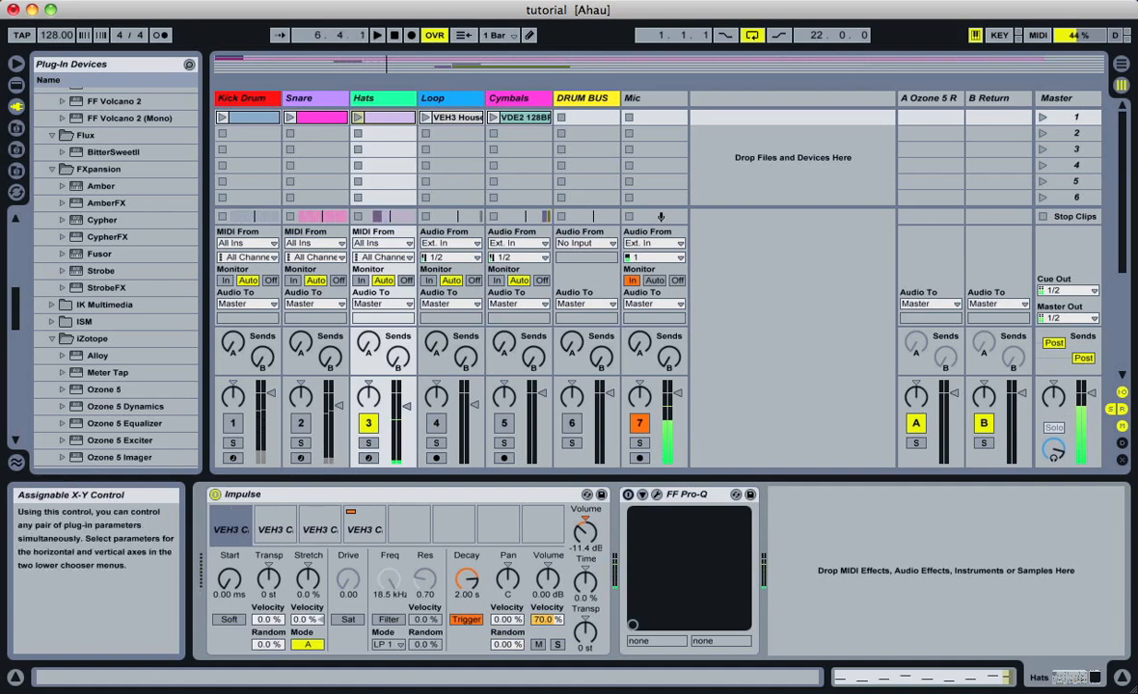
click(675, 495)
click(628, 494)
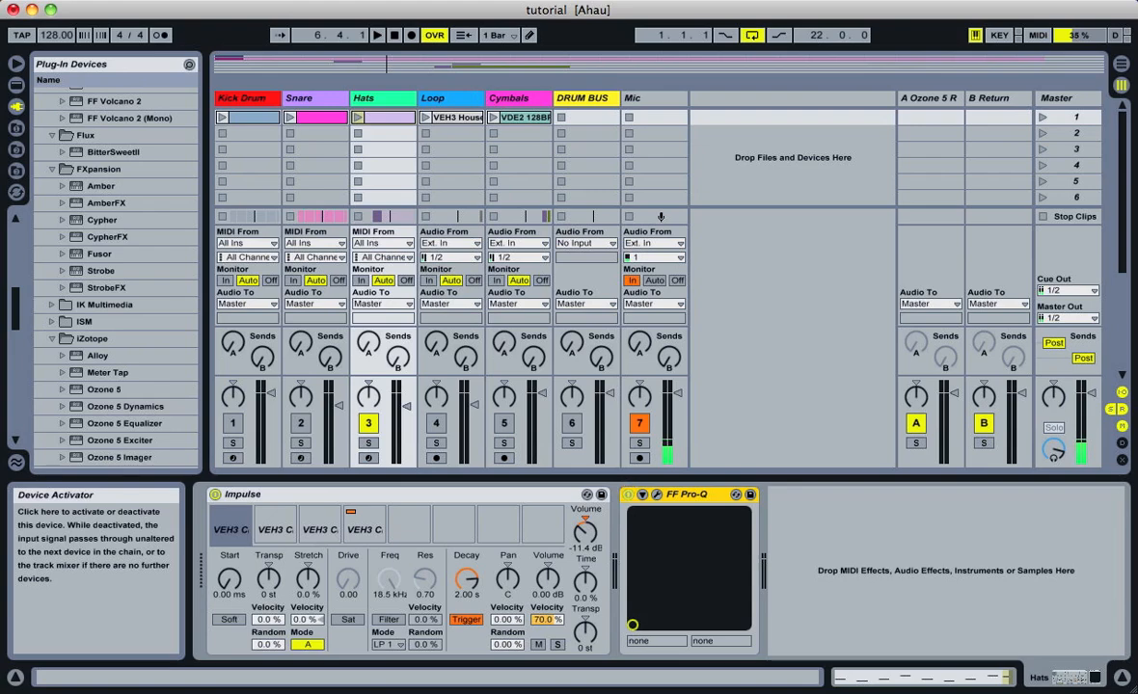
click(656, 494)
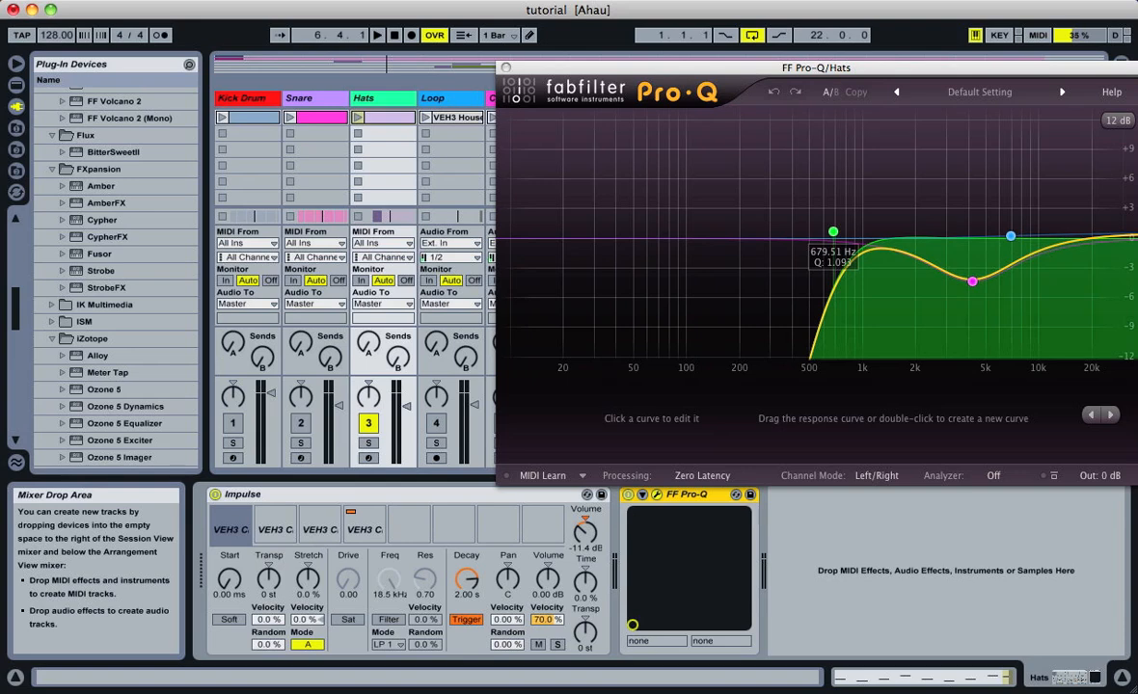
mouse_move(833, 233)
mouse_down()
mouse_move(846, 225)
mouse_move(801, 226)
mouse_move(844, 221)
mouse_up()
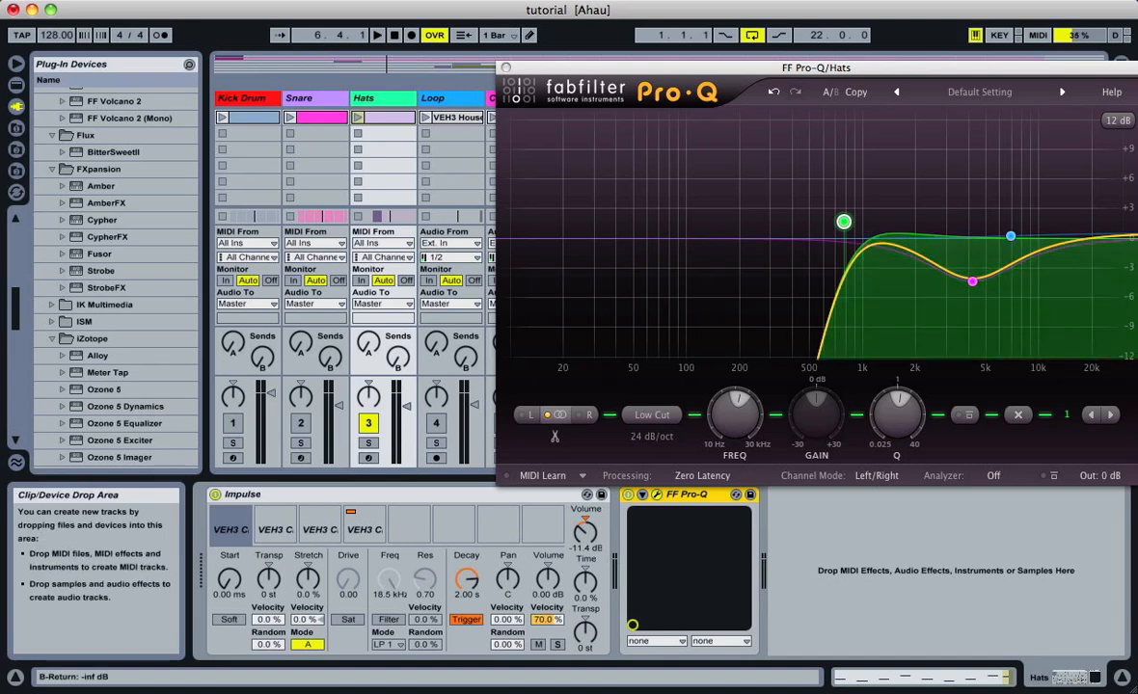
drag(844, 221, 846, 220)
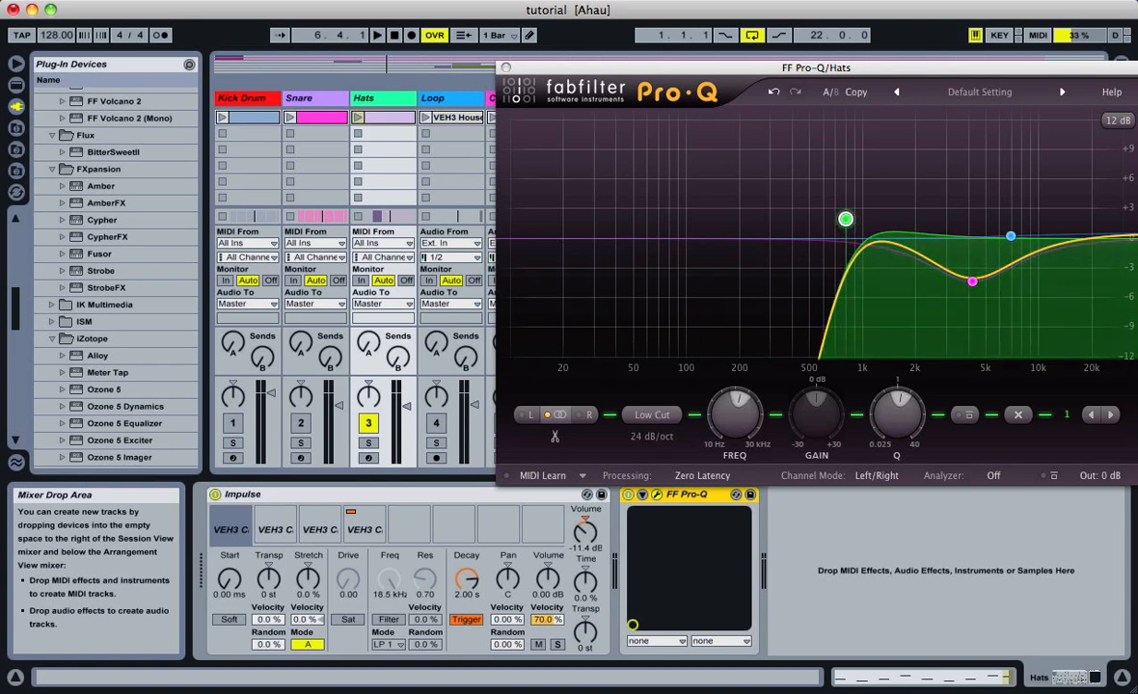
Raise the hats EQ's blue high shelf to about +1.5 dB and set the magenta bell to about 5.1 kHz with a slightly narrower Q
click(1009, 235)
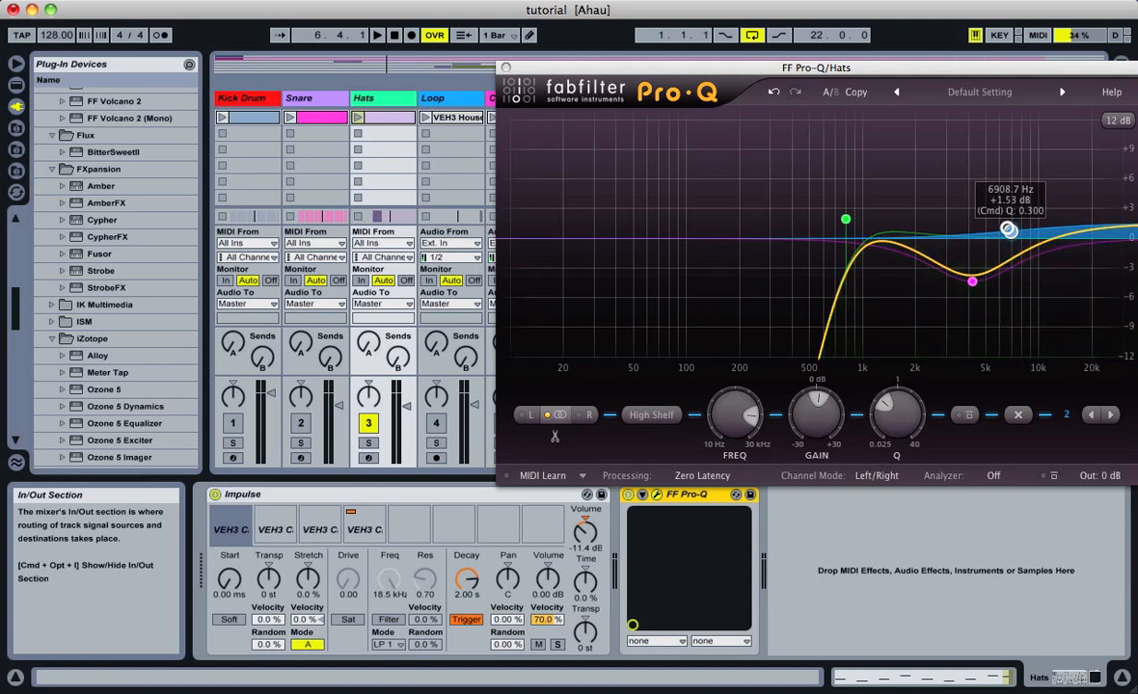
mouse_move(972, 281)
mouse_down()
mouse_move(980, 250)
mouse_move(1001, 259)
mouse_move(978, 266)
mouse_move(989, 286)
mouse_move(1041, 274)
mouse_move(1005, 300)
mouse_move(977, 277)
mouse_up()
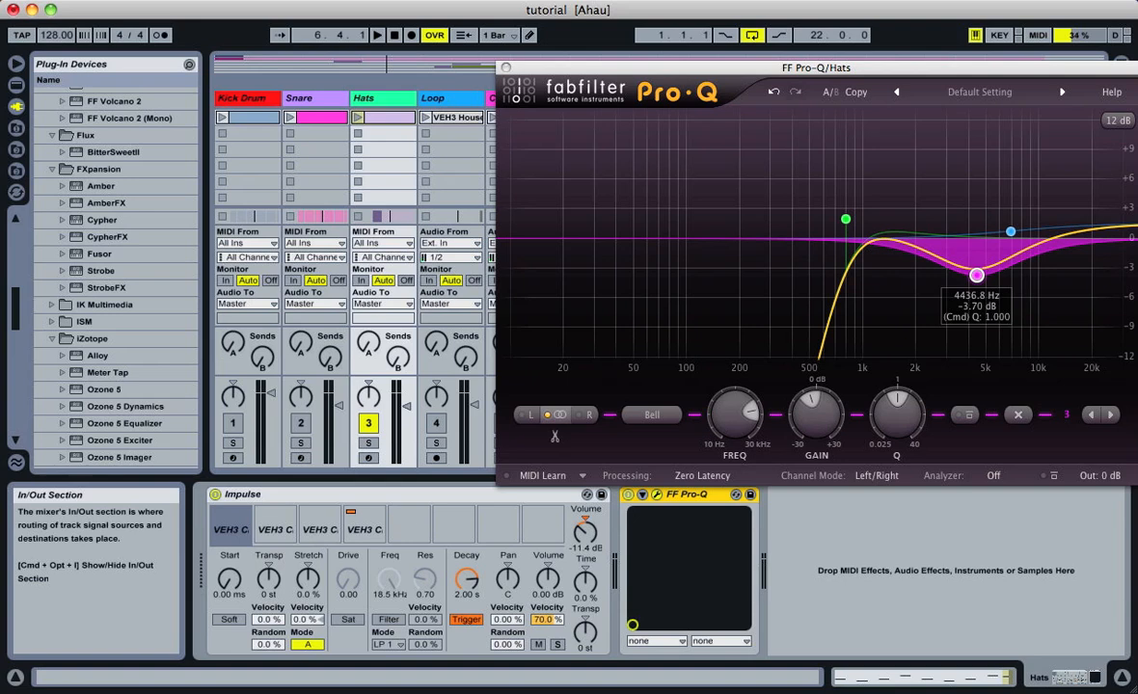
mouse_move(976, 274)
mouse_down()
mouse_move(1031, 275)
mouse_move(951, 278)
mouse_move(1050, 276)
mouse_move(979, 275)
mouse_move(987, 299)
mouse_move(985, 288)
mouse_up()
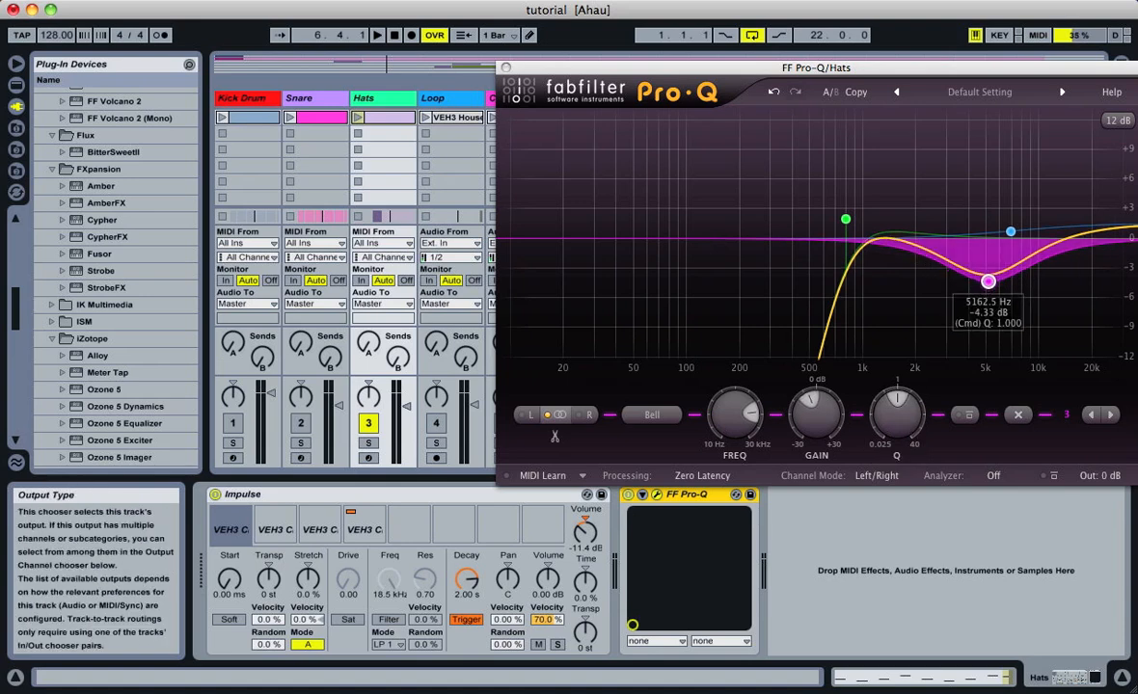
drag(898, 405, 904, 397)
drag(989, 281, 987, 281)
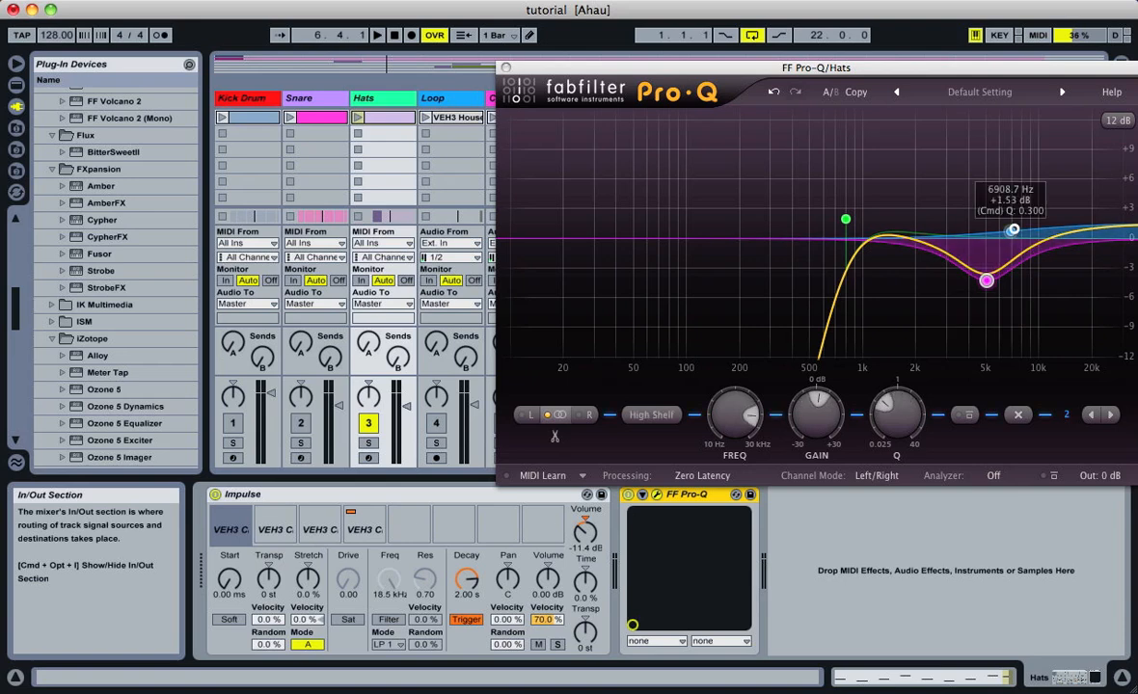
Set the hats EQ's blue high shelf to about 7.8 kHz with +0.6 dB of gain and close the plug-in window
mouse_move(1011, 233)
mouse_down()
mouse_move(1024, 240)
mouse_move(1011, 184)
mouse_move(1021, 236)
mouse_up()
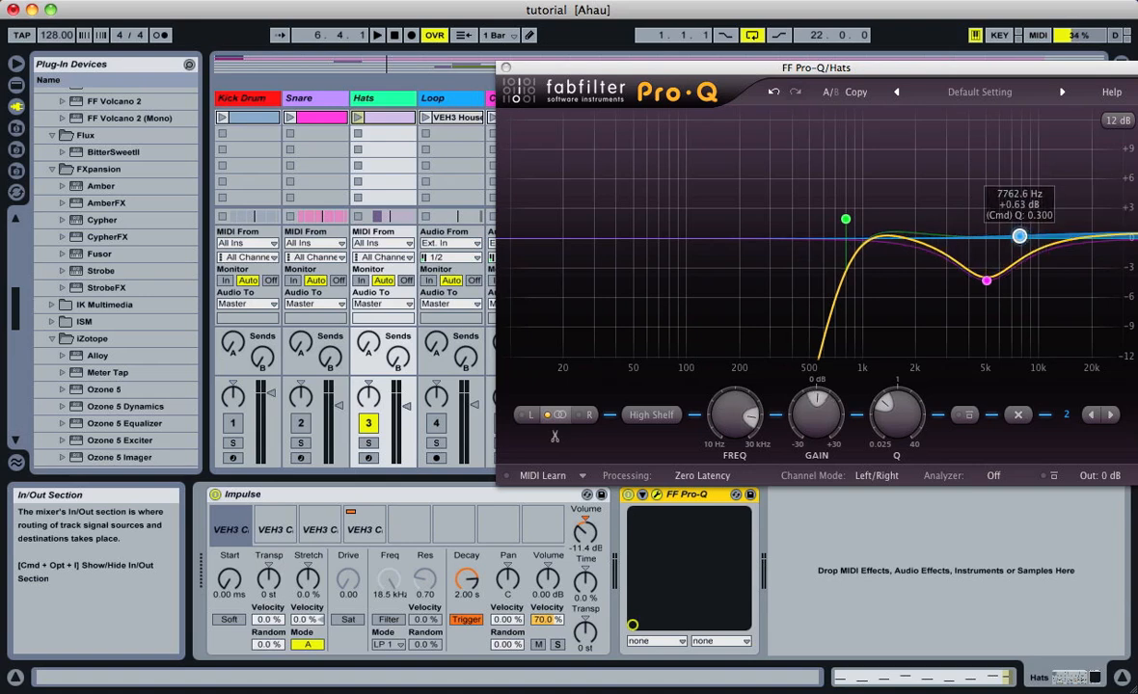
click(935, 189)
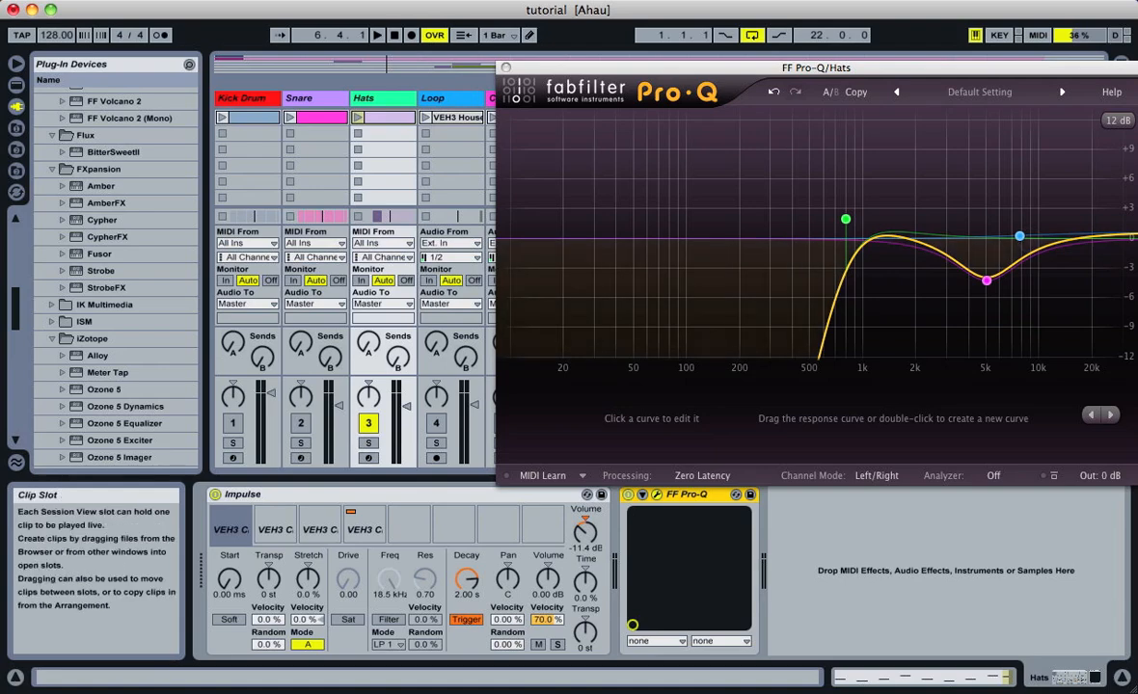
click(506, 68)
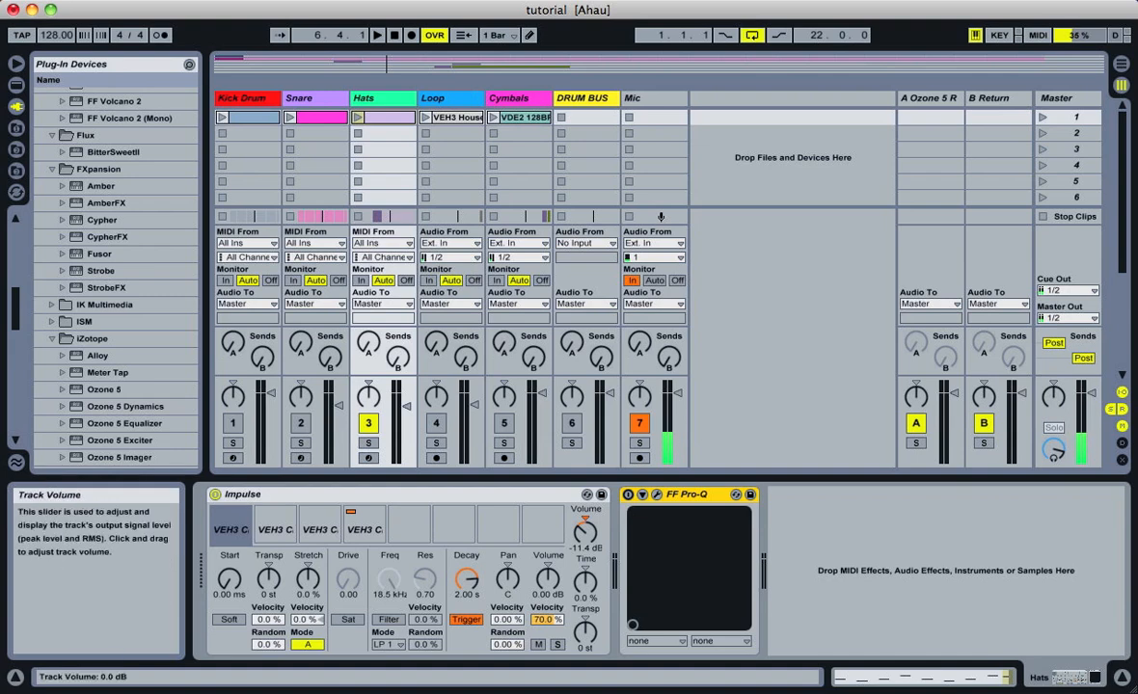
Compare the hats with FF Pro-Q switched off and on, keeping the Mic track muted during playback
key(space)
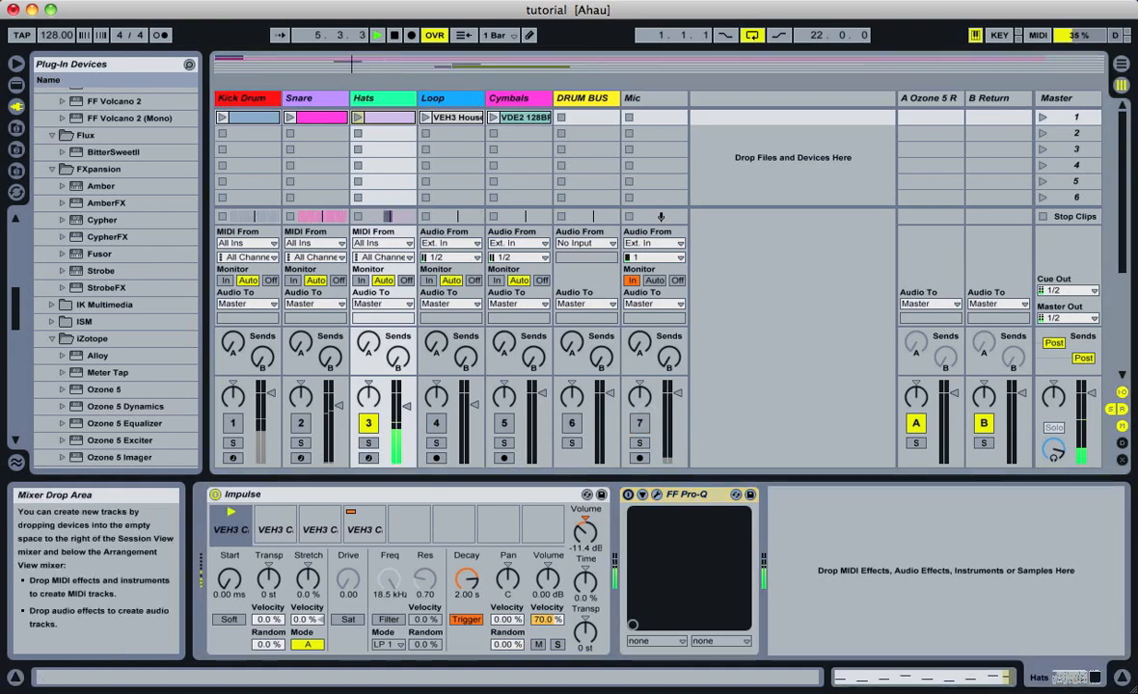
key(space)
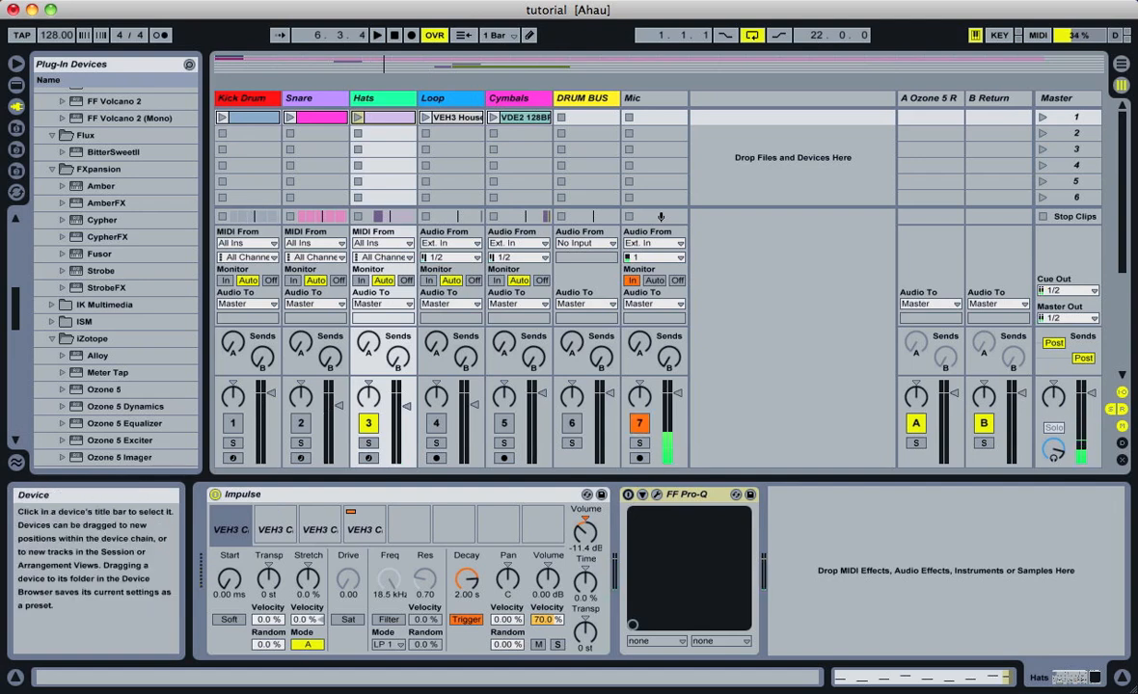
click(628, 495)
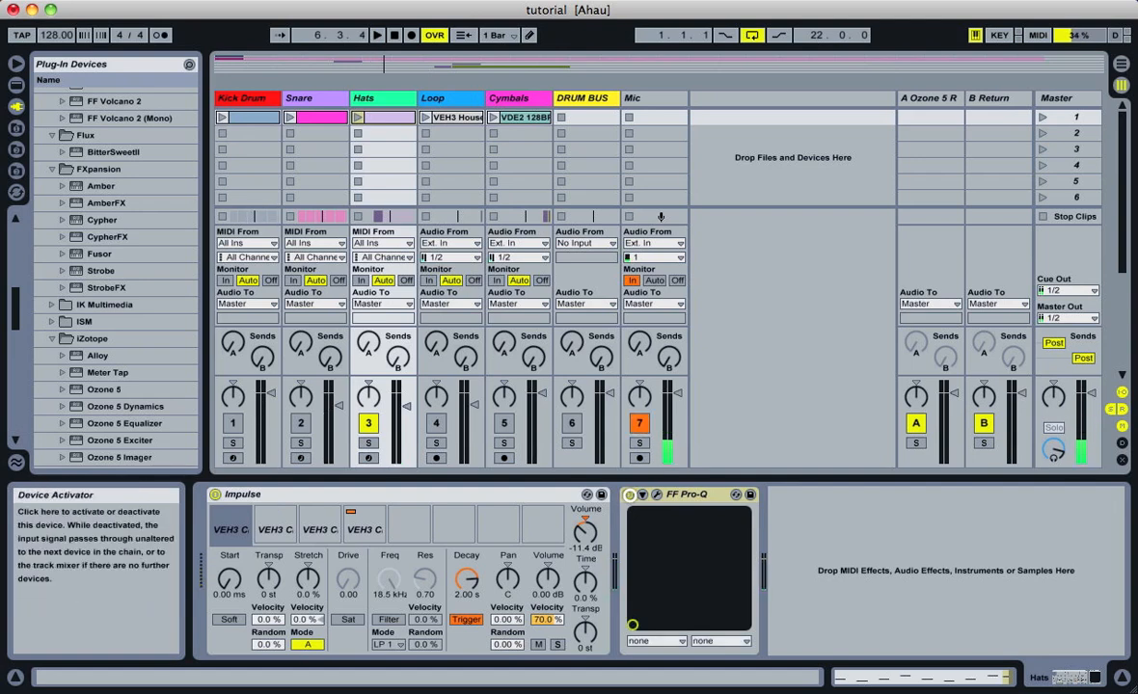
click(640, 423)
key(space)
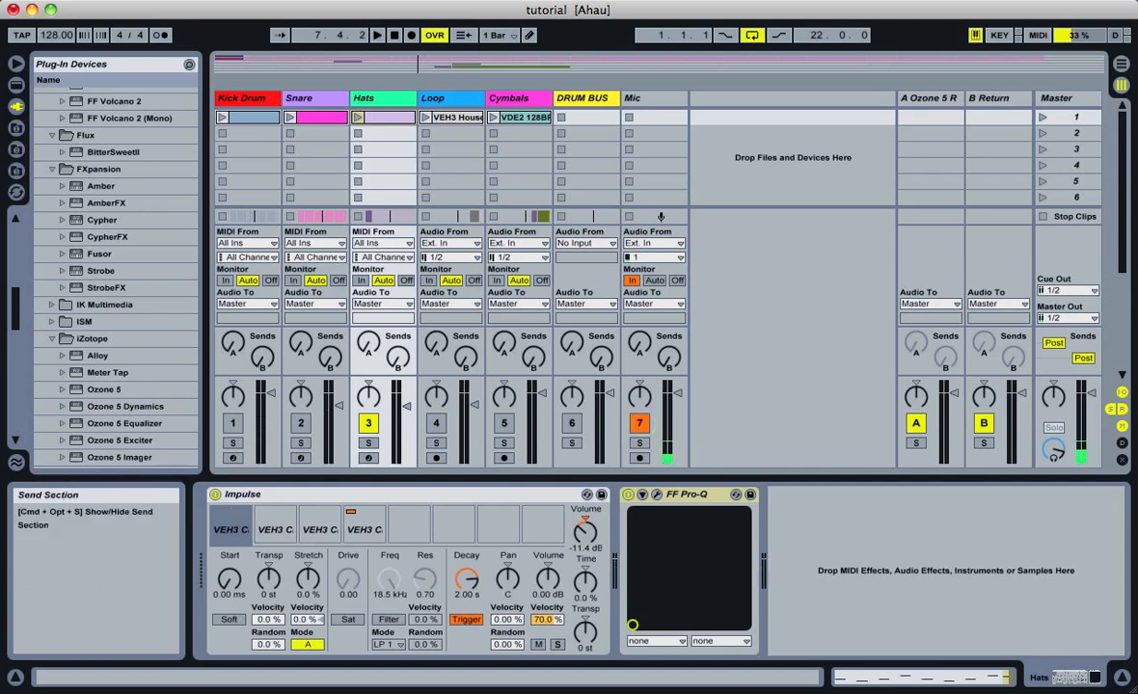
Select and activate the Loop track, deactivate the Hats track, and play the loop from bar 9 without its EQ
click(451, 97)
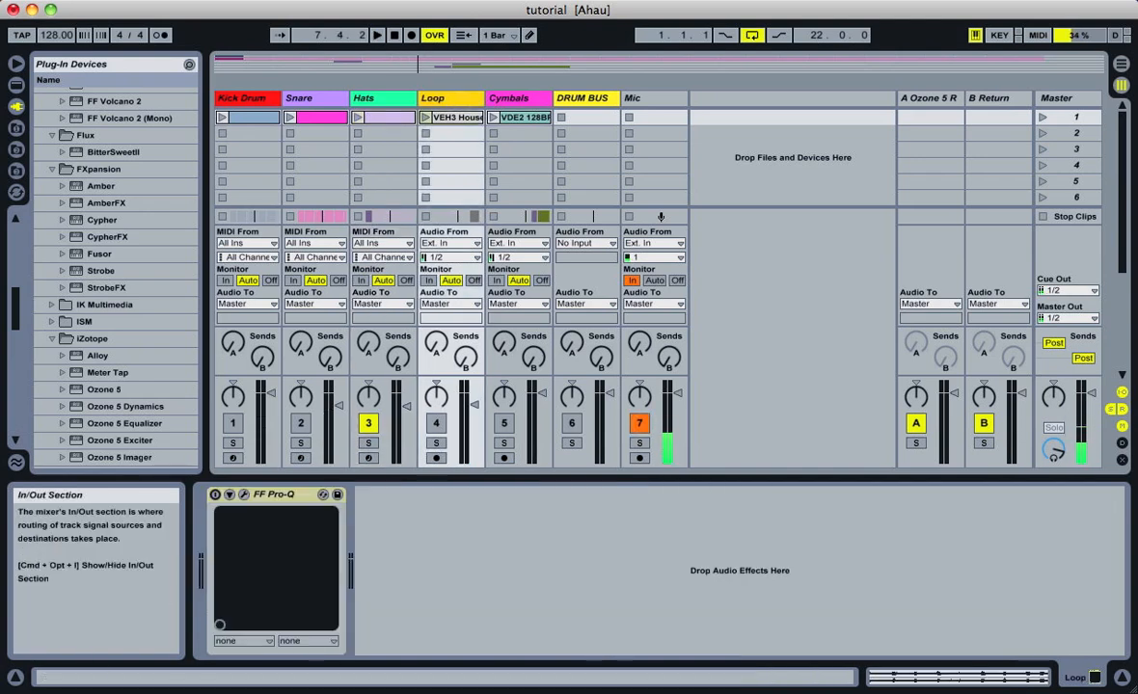
click(437, 423)
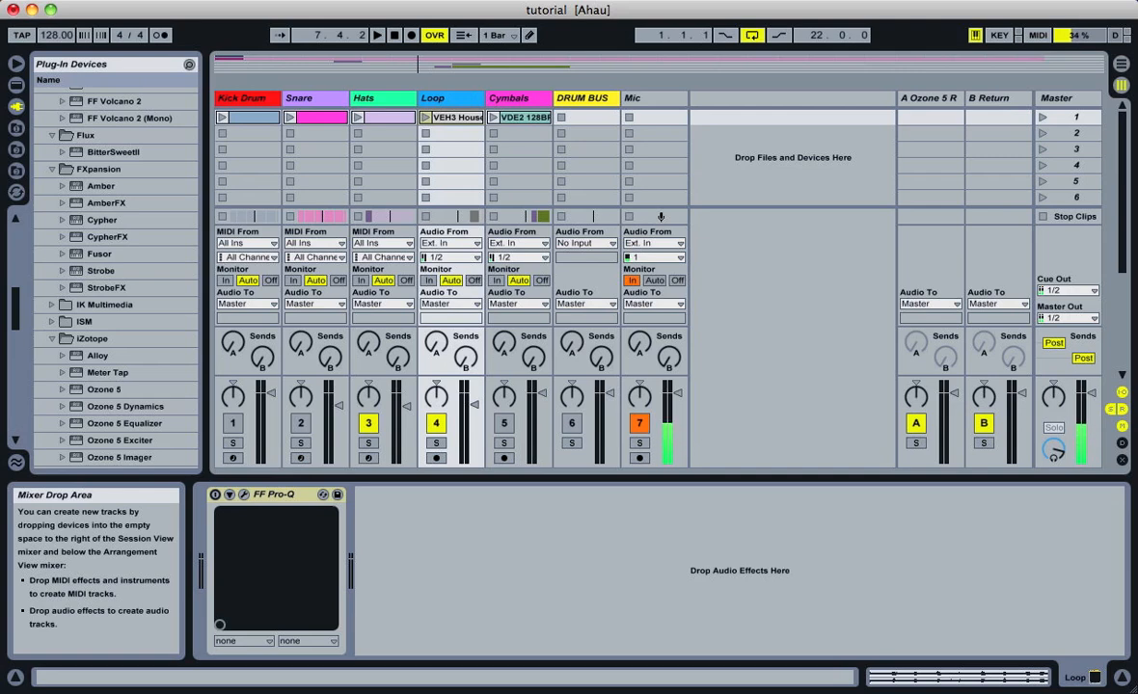
click(369, 421)
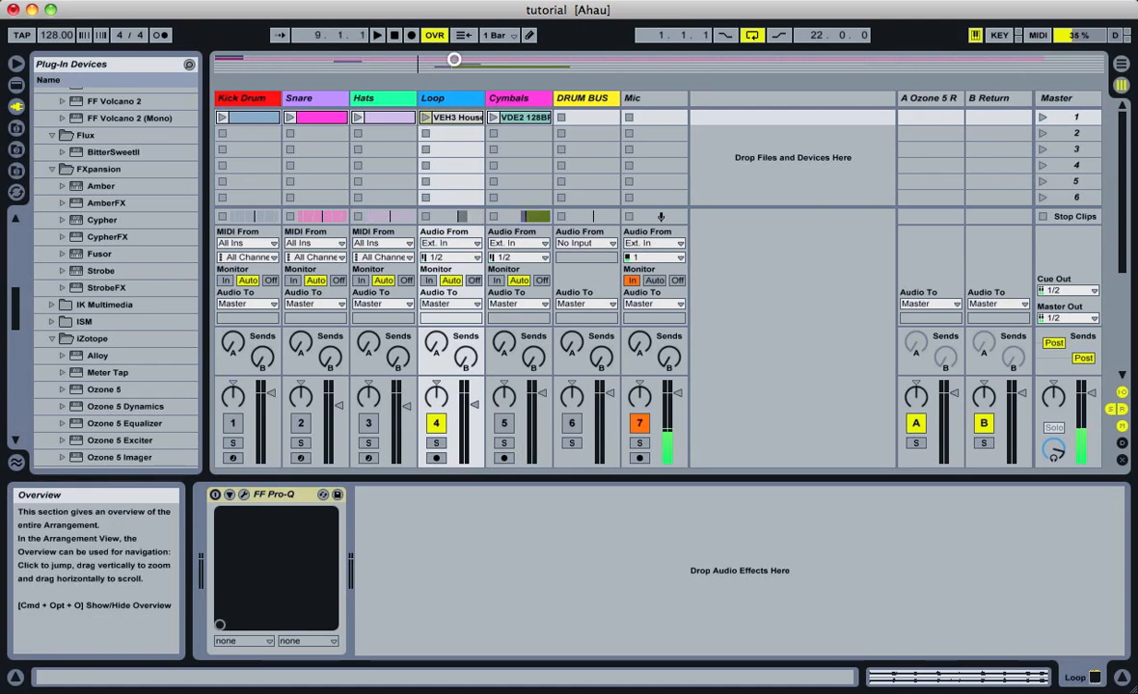
key(space)
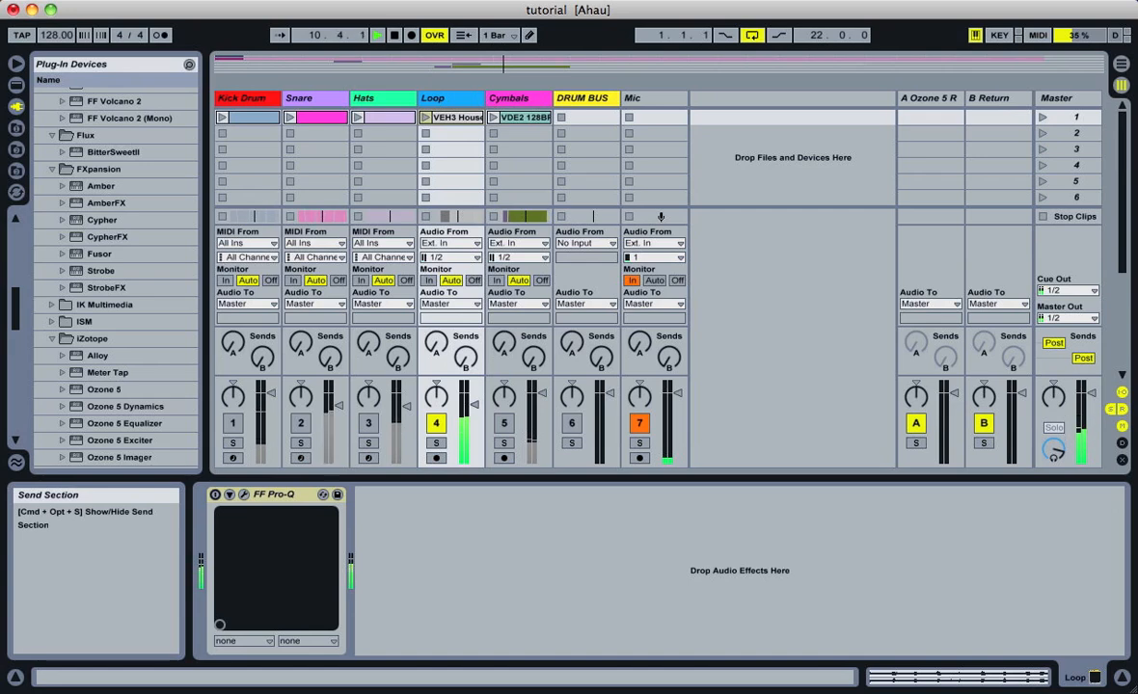
key(space)
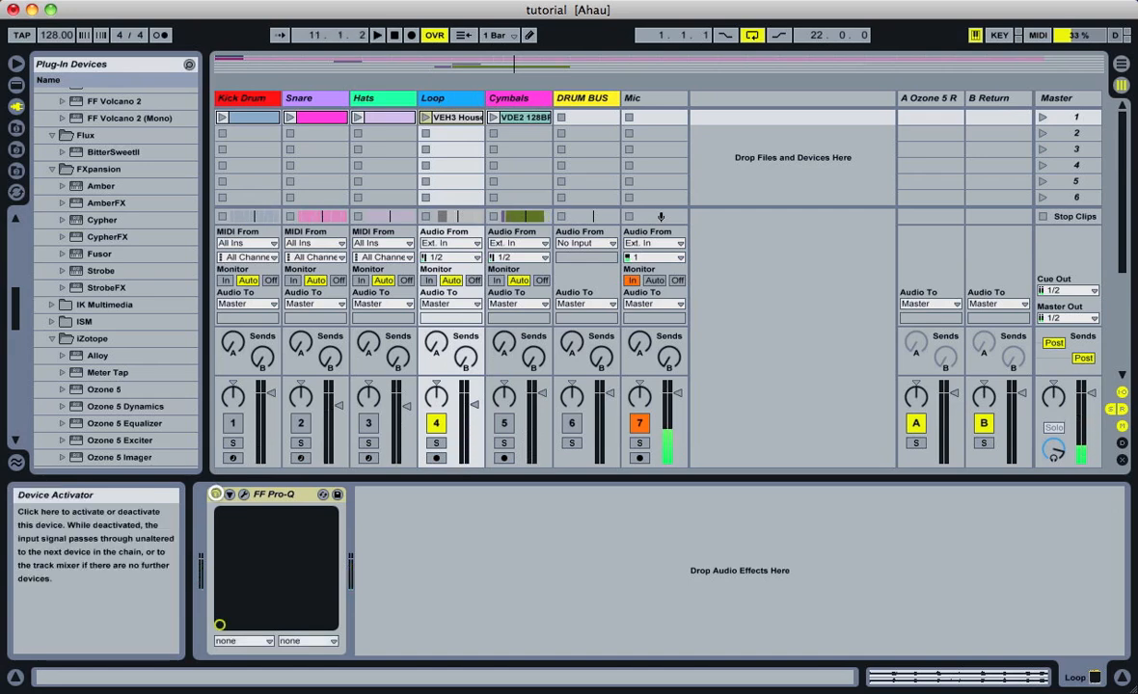
Switch on and open the loop's FF Pro-Q and raise the green low cut to about 660 Hz with a slightly higher Q
click(244, 494)
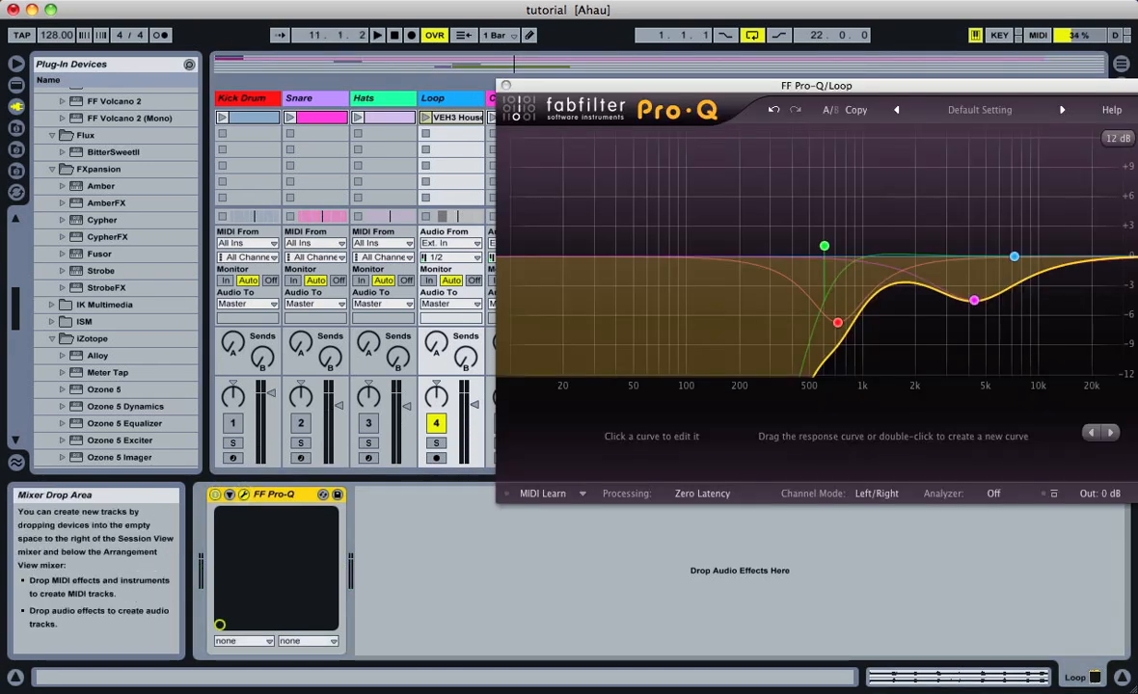
click(825, 246)
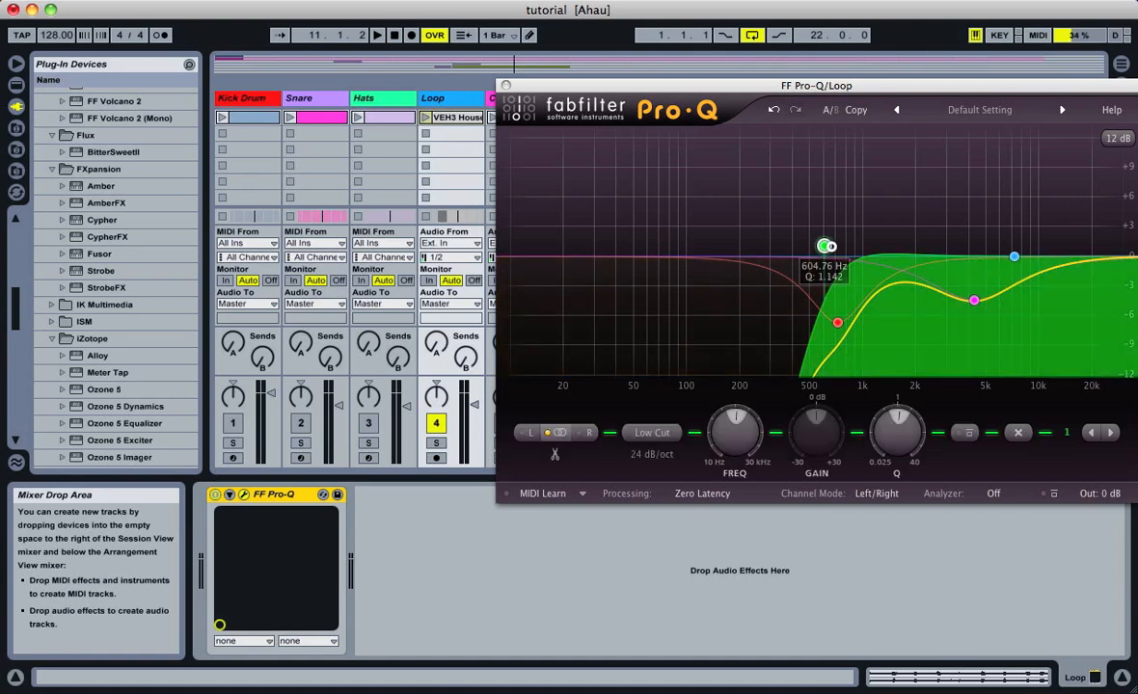
drag(827, 246, 835, 241)
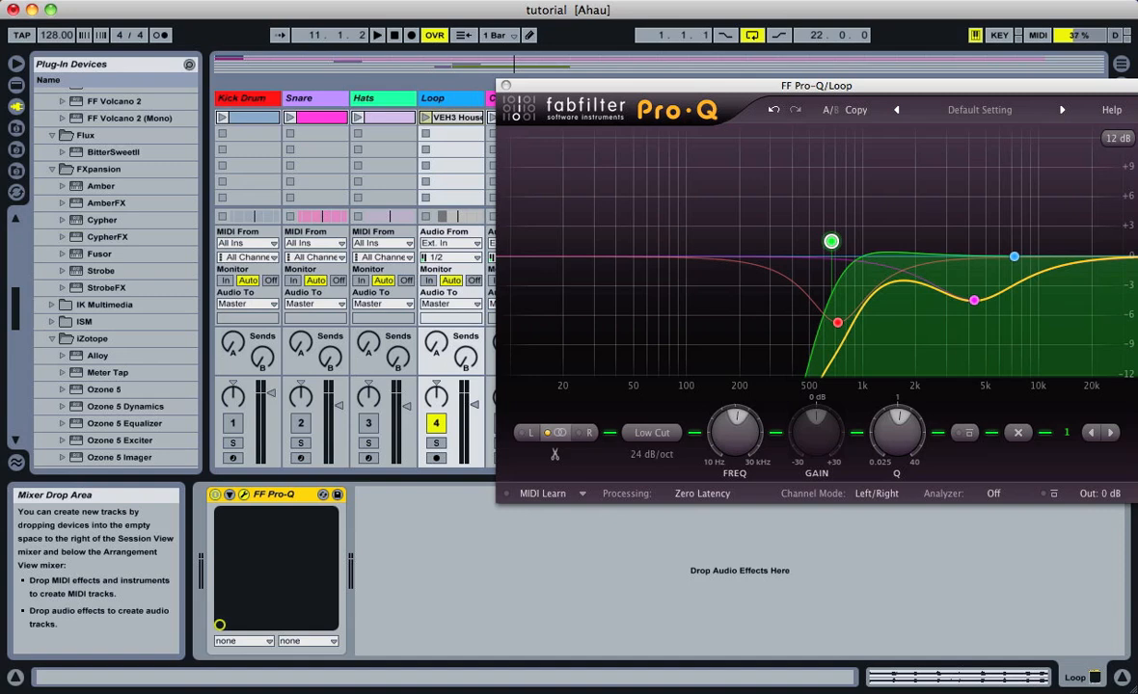
Move the loop EQ's magenta bell to about 5.4 kHz at the same gain and close the plug-in window
drag(974, 301, 991, 300)
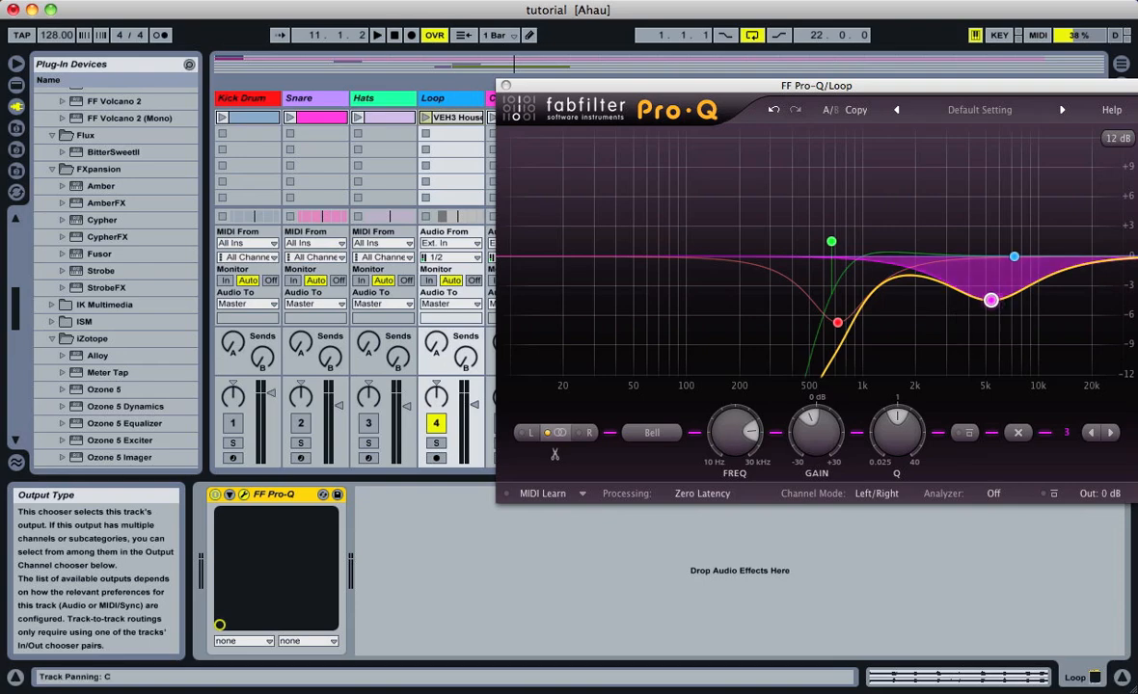
click(505, 85)
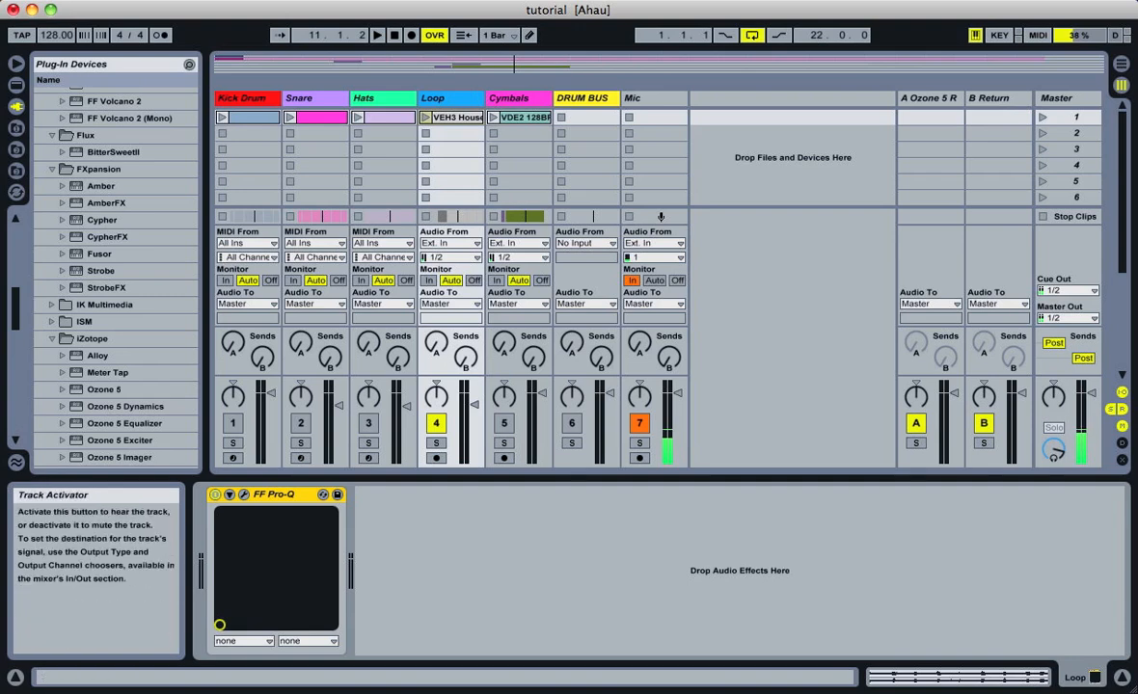
Compare the loop with FF Pro-Q switched off and on, keeping the Mic track muted during playback
click(638, 423)
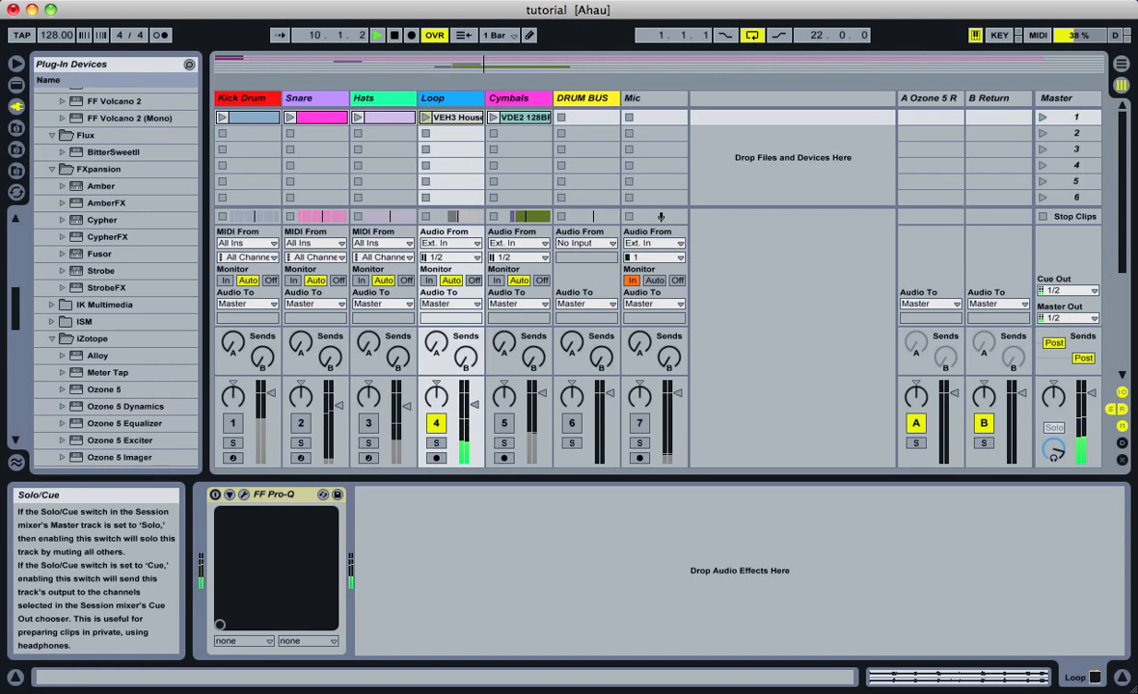
key(space)
click(638, 423)
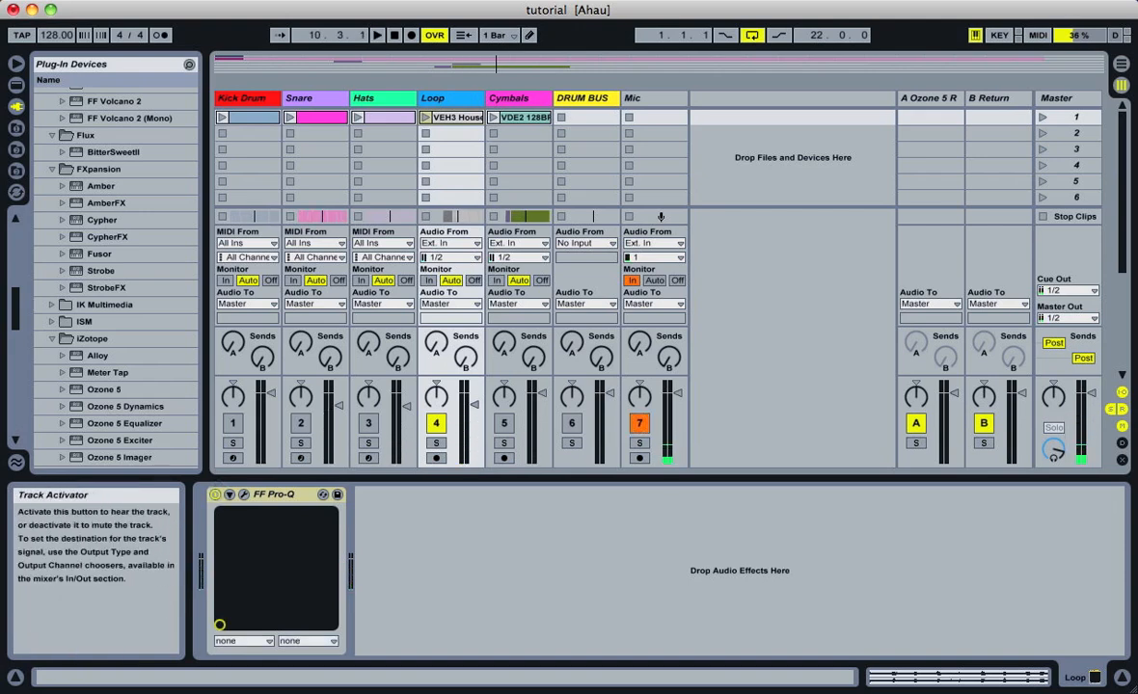
click(636, 425)
key(space)
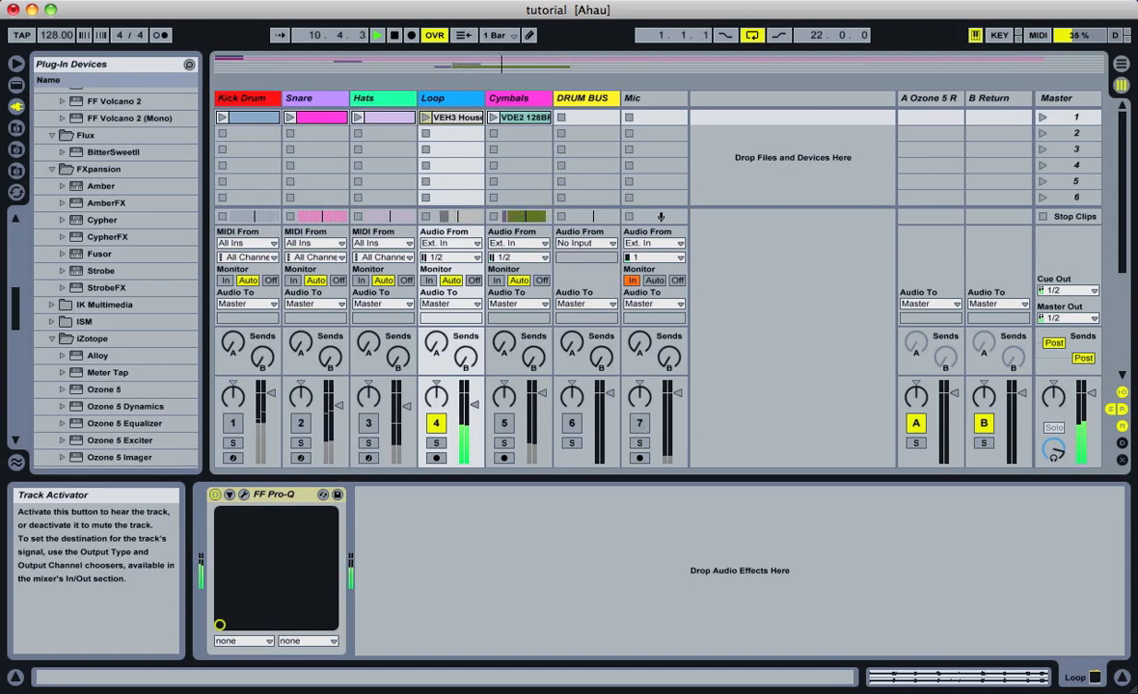
key(space)
click(637, 424)
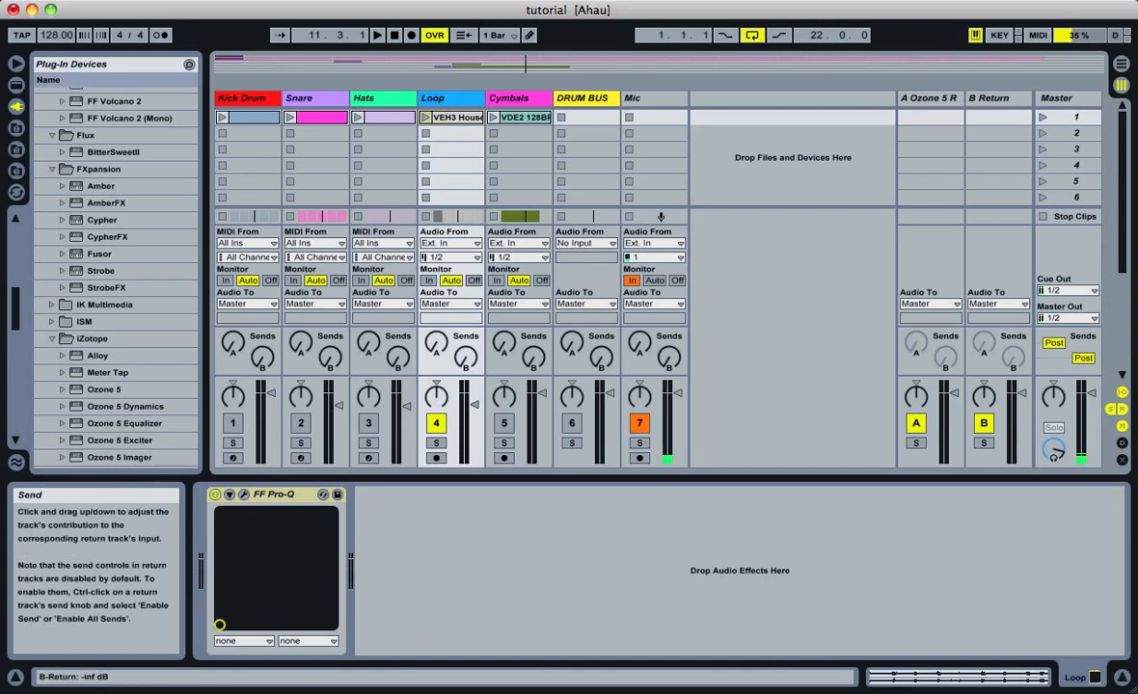
Activate the Kick Drum, Snare and Hats tracks and switch off the effect plug-ins on these tracks and on the Loop
click(368, 423)
click(301, 423)
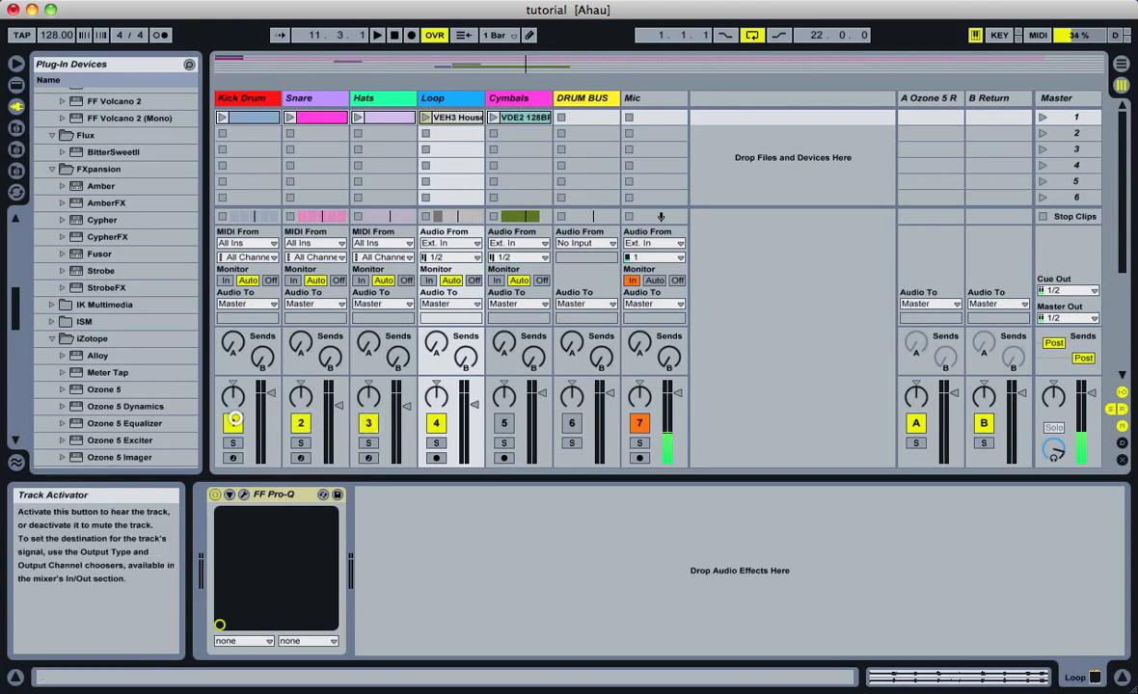
click(237, 98)
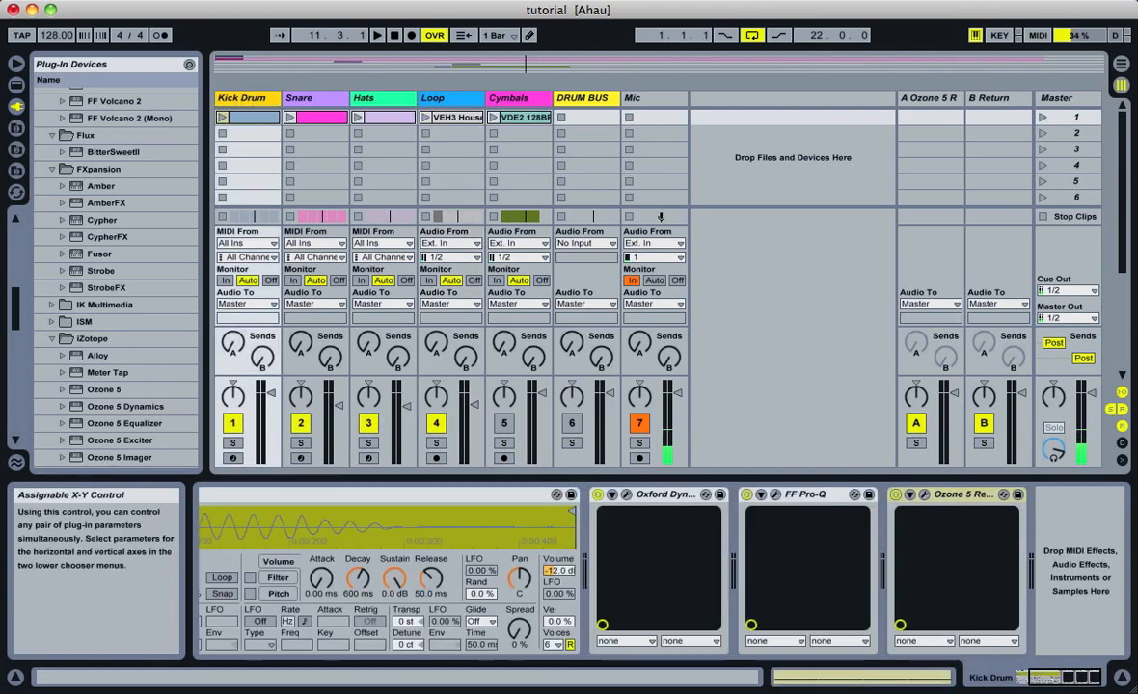
click(598, 495)
click(807, 495)
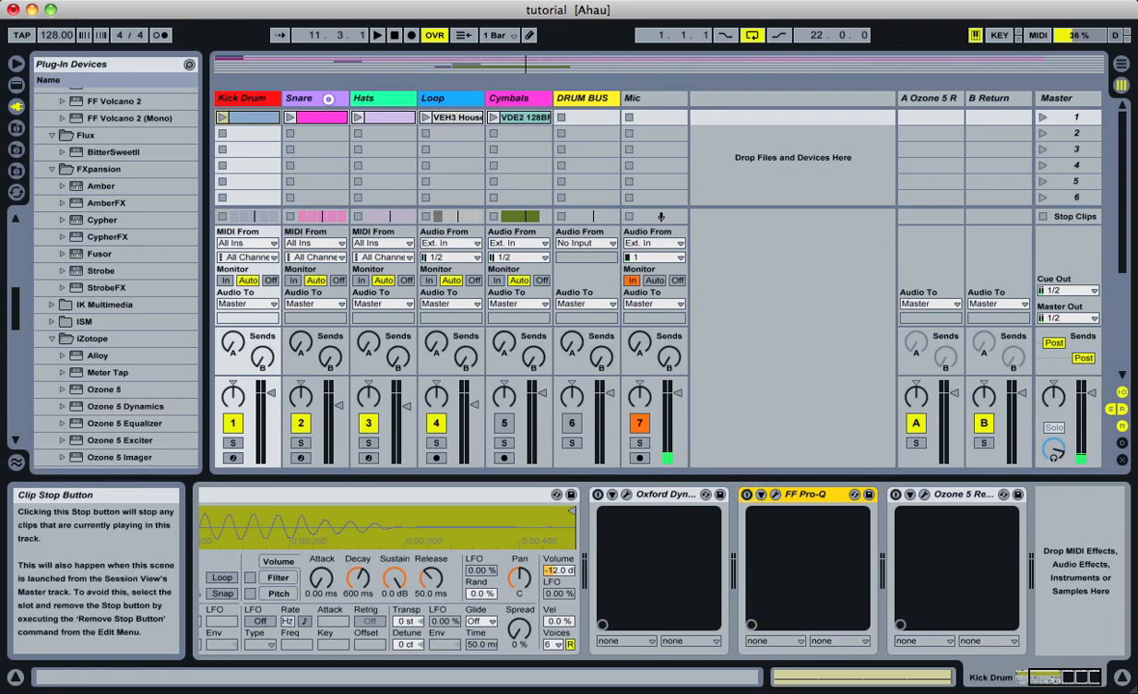
click(328, 99)
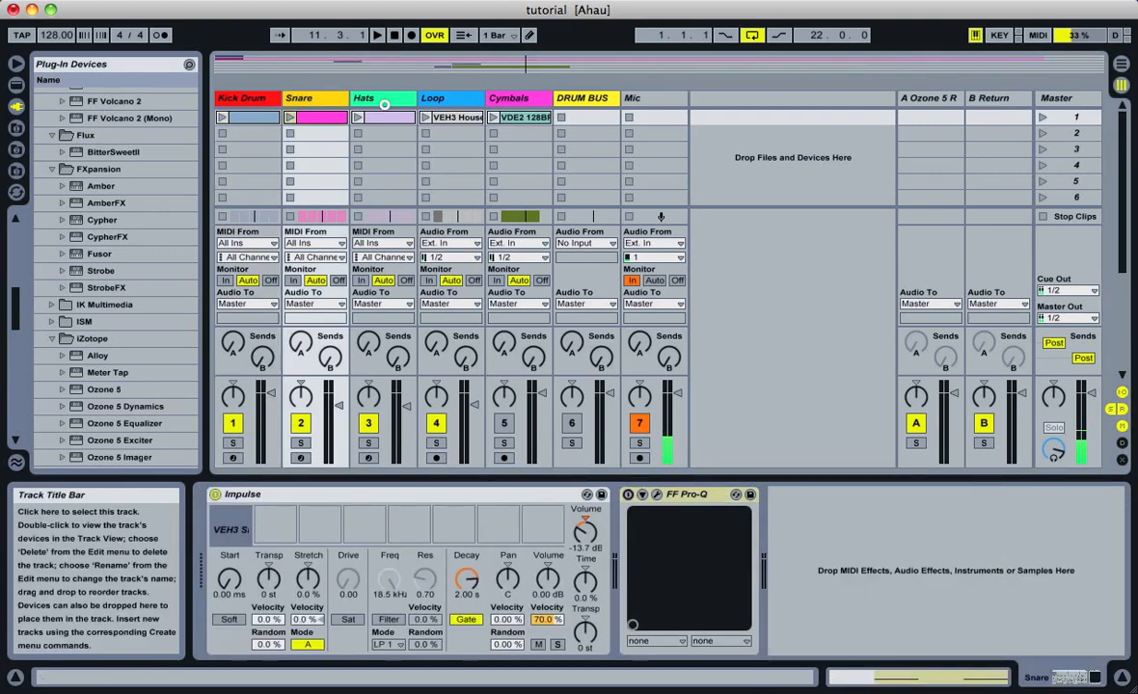
click(384, 101)
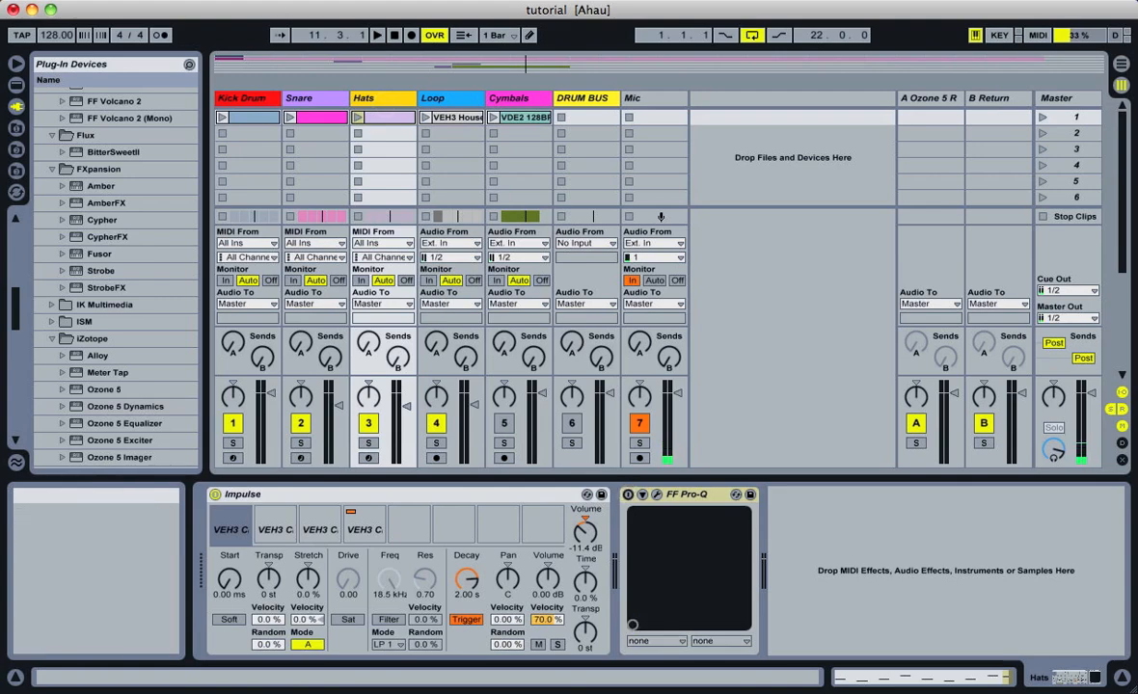
click(429, 98)
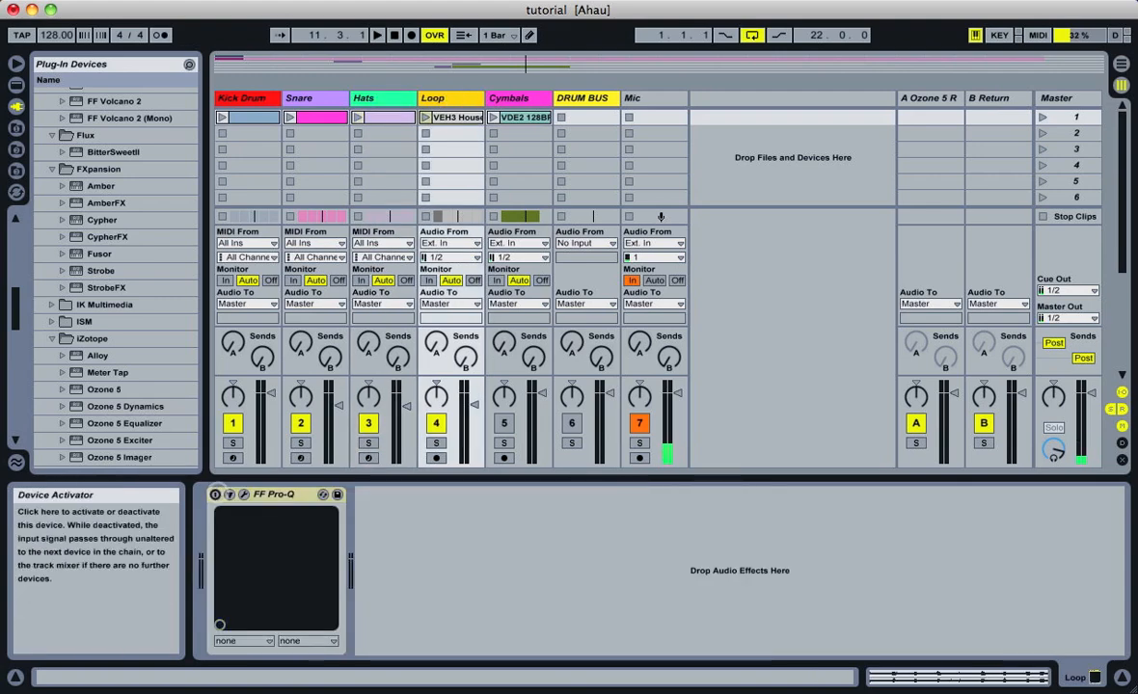
Examine the device chains of the Cymbals, DRUM BUS and Mic tracks
click(533, 102)
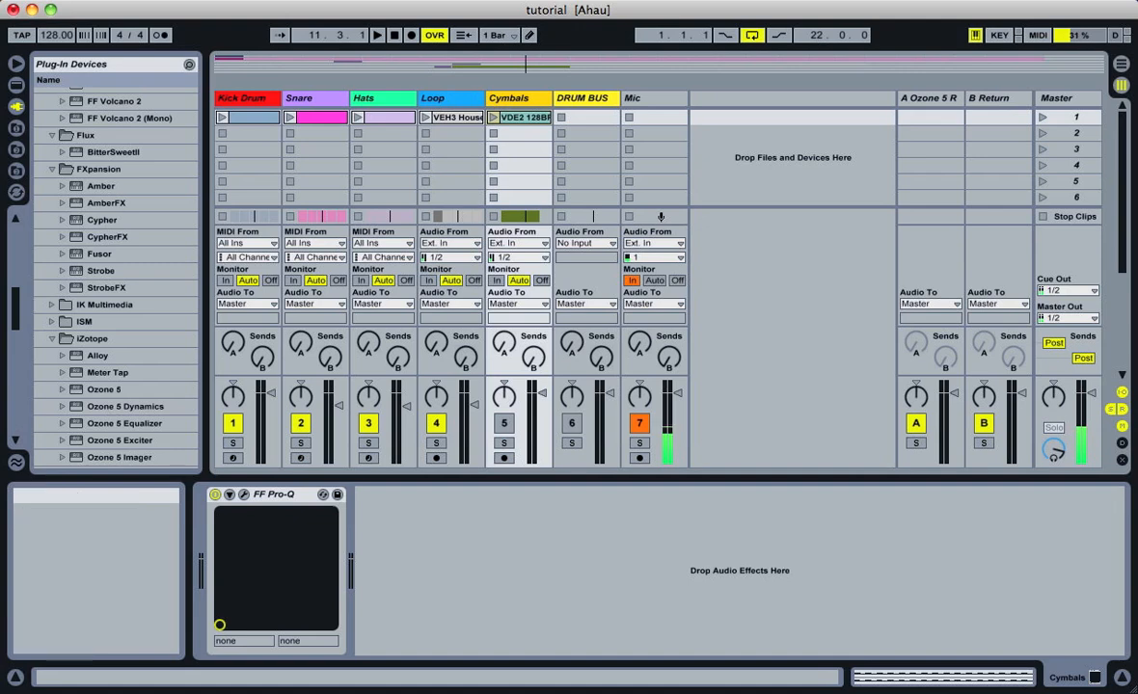
click(583, 98)
click(646, 96)
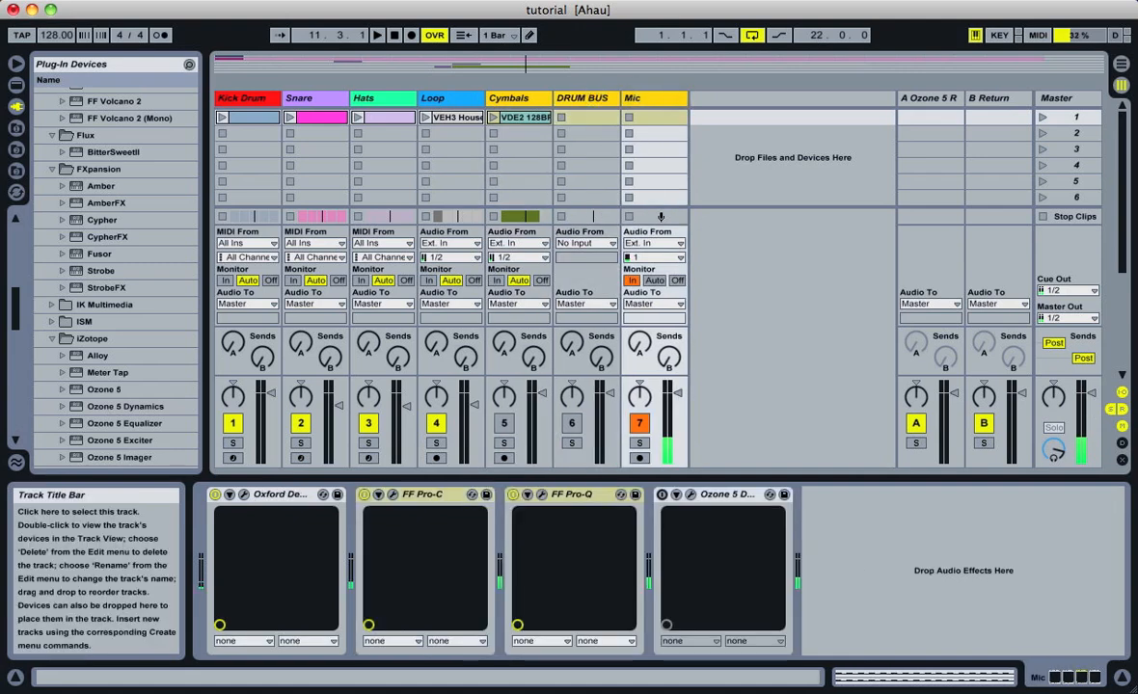
click(594, 96)
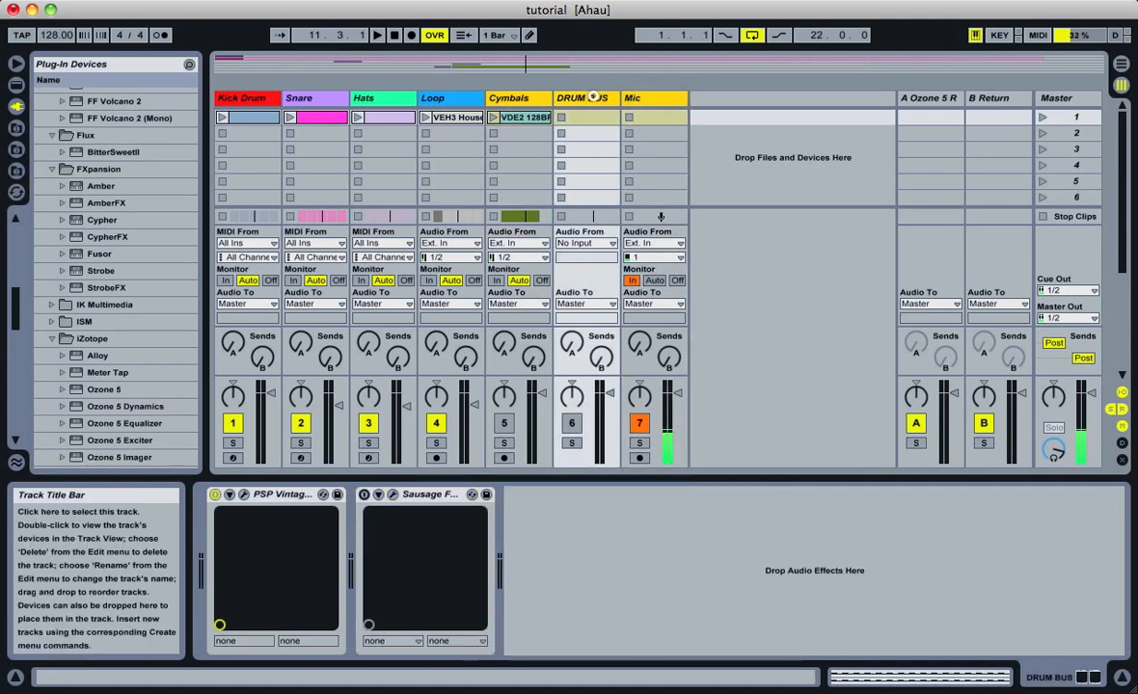
click(652, 98)
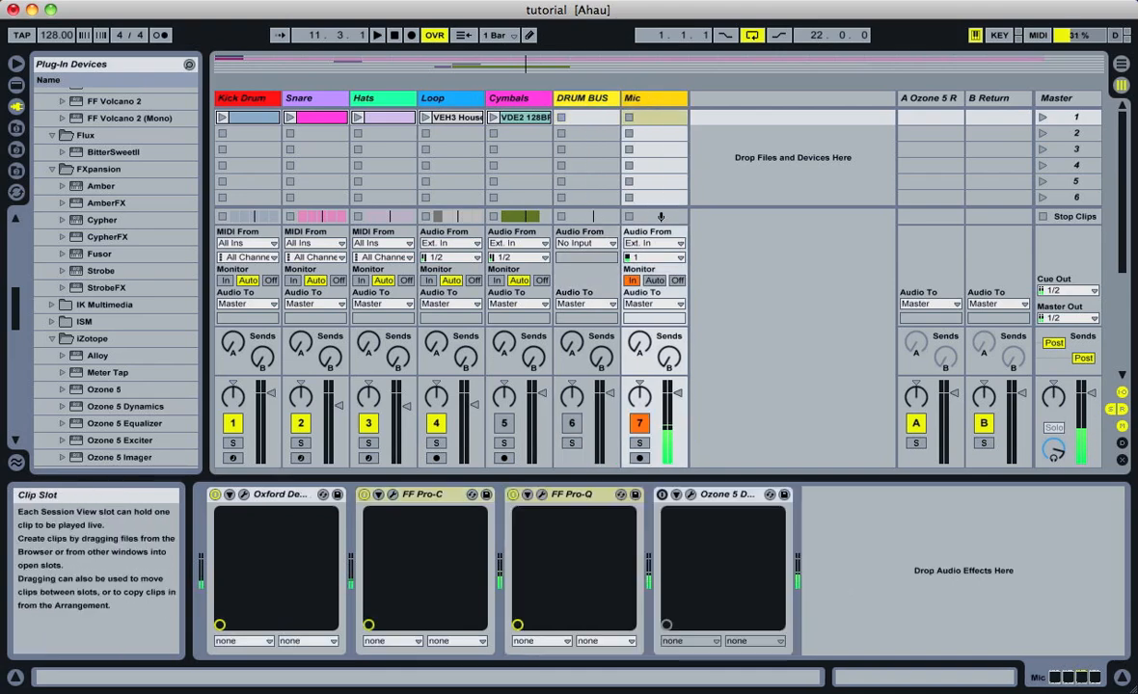
click(543, 99)
click(652, 100)
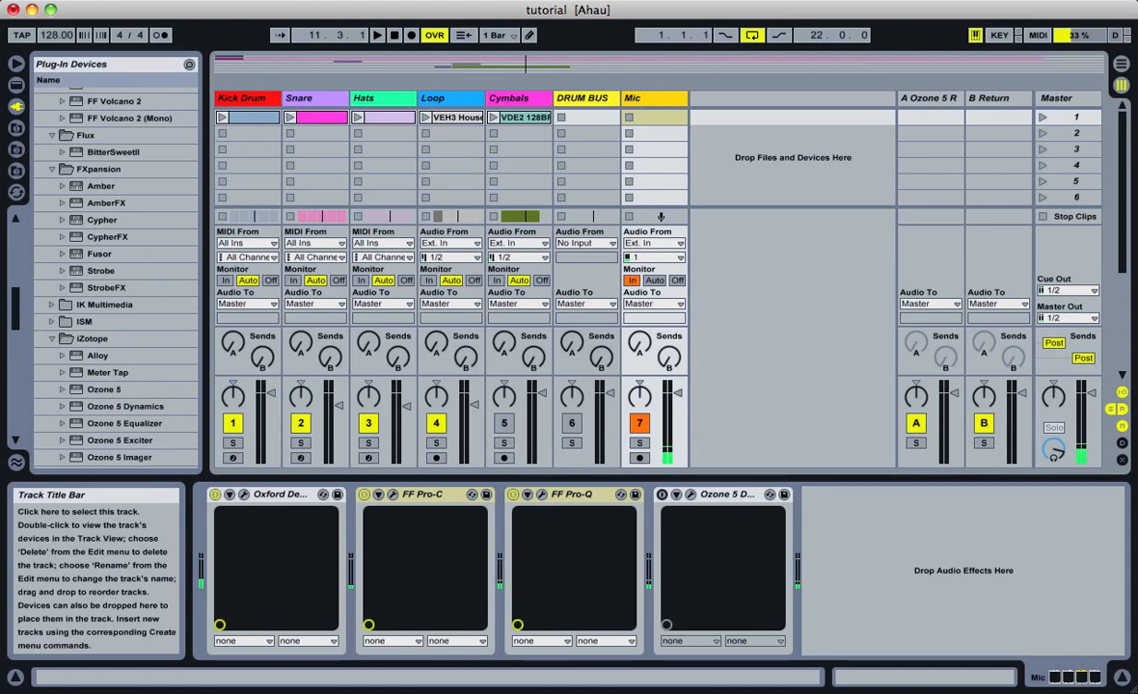
click(541, 100)
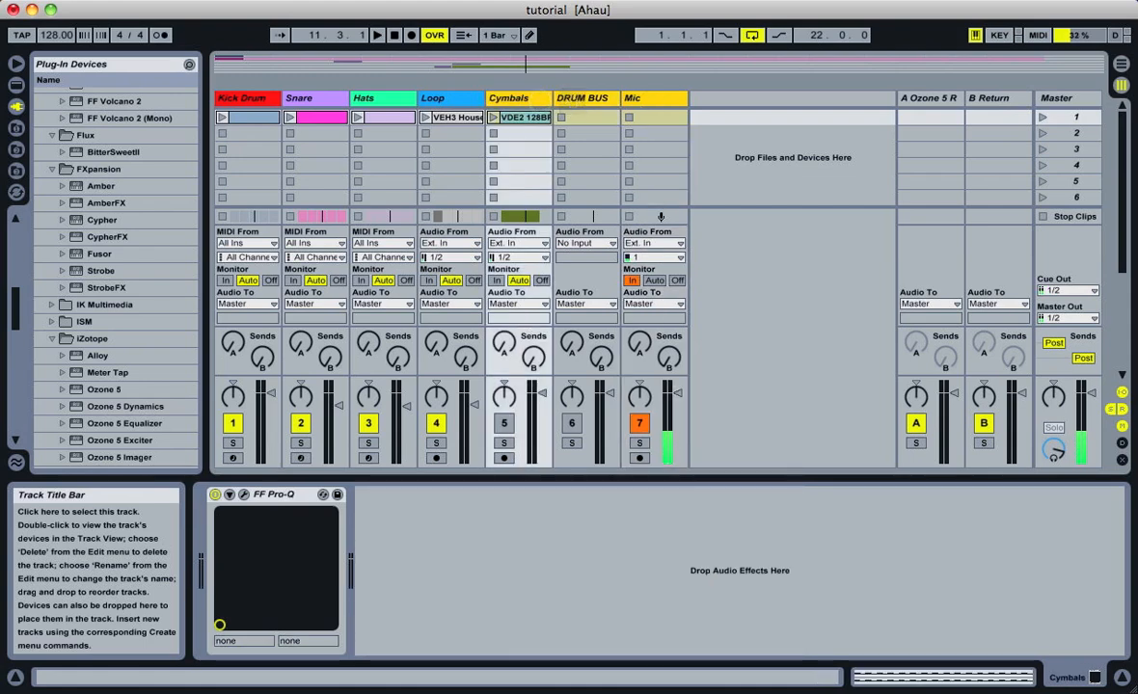
click(652, 114)
click(650, 101)
click(522, 100)
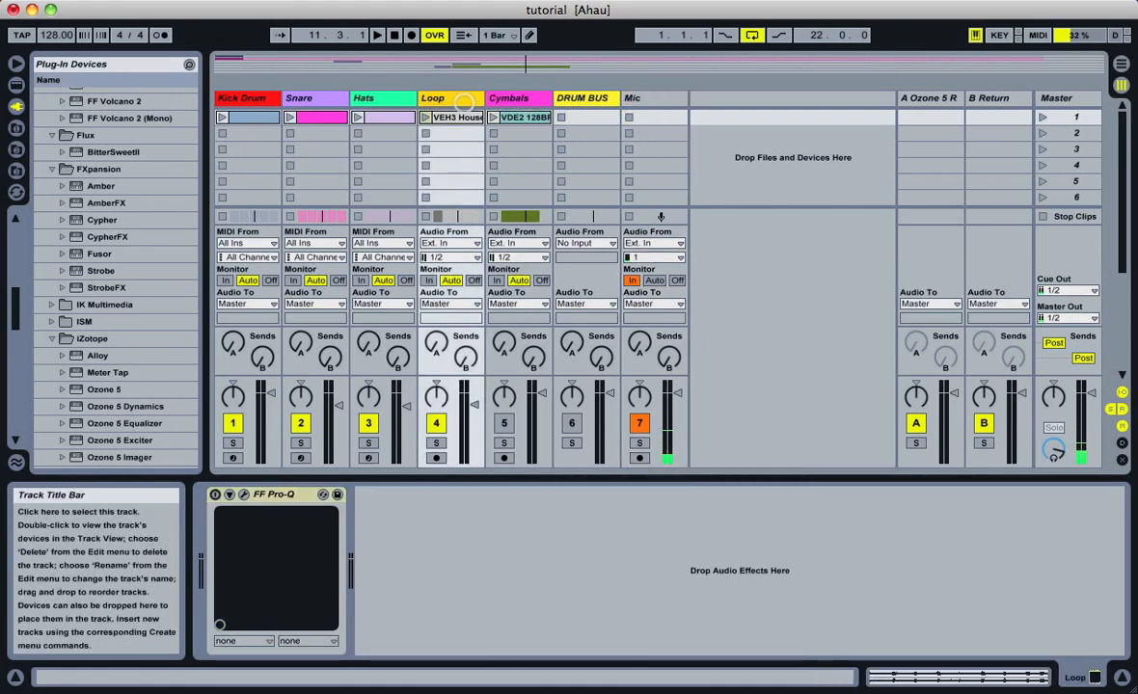
Play the kick, snare, hats and loop together from bar 9 without processing, muting the Mic track during playback
click(243, 98)
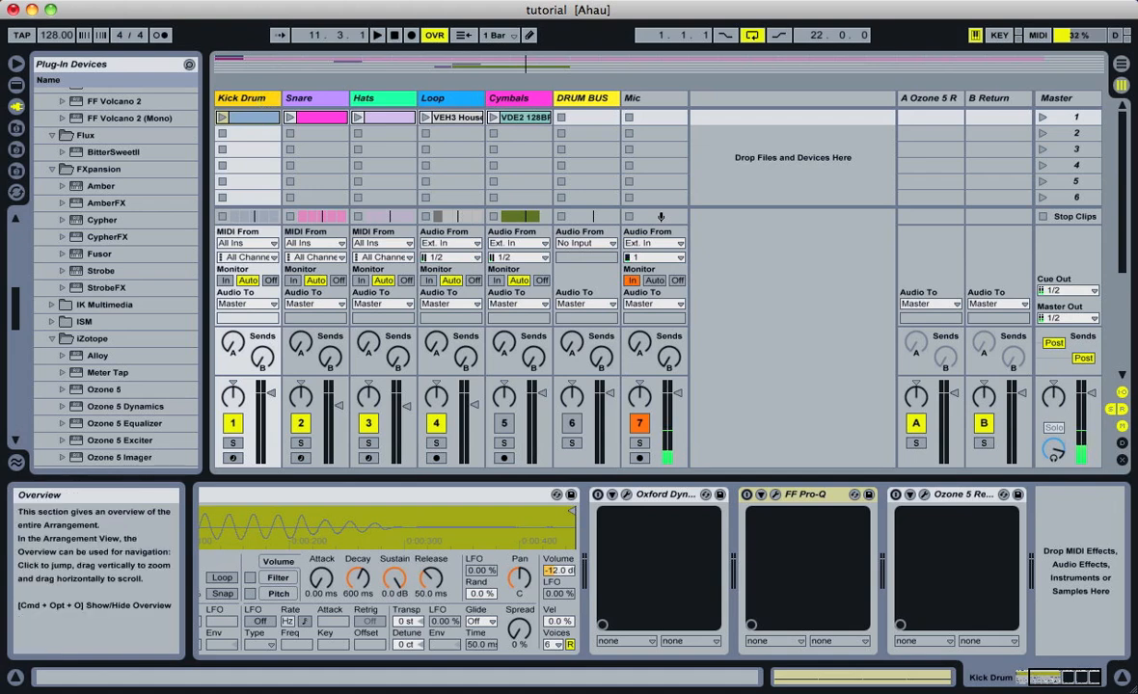
click(453, 64)
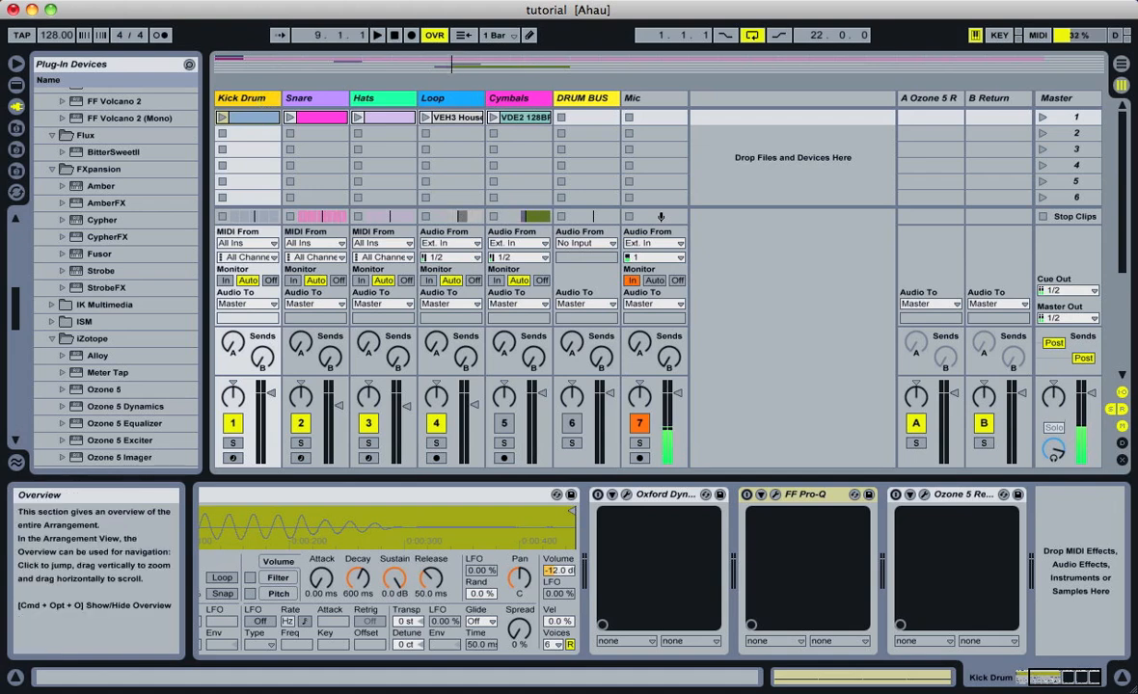
key(space)
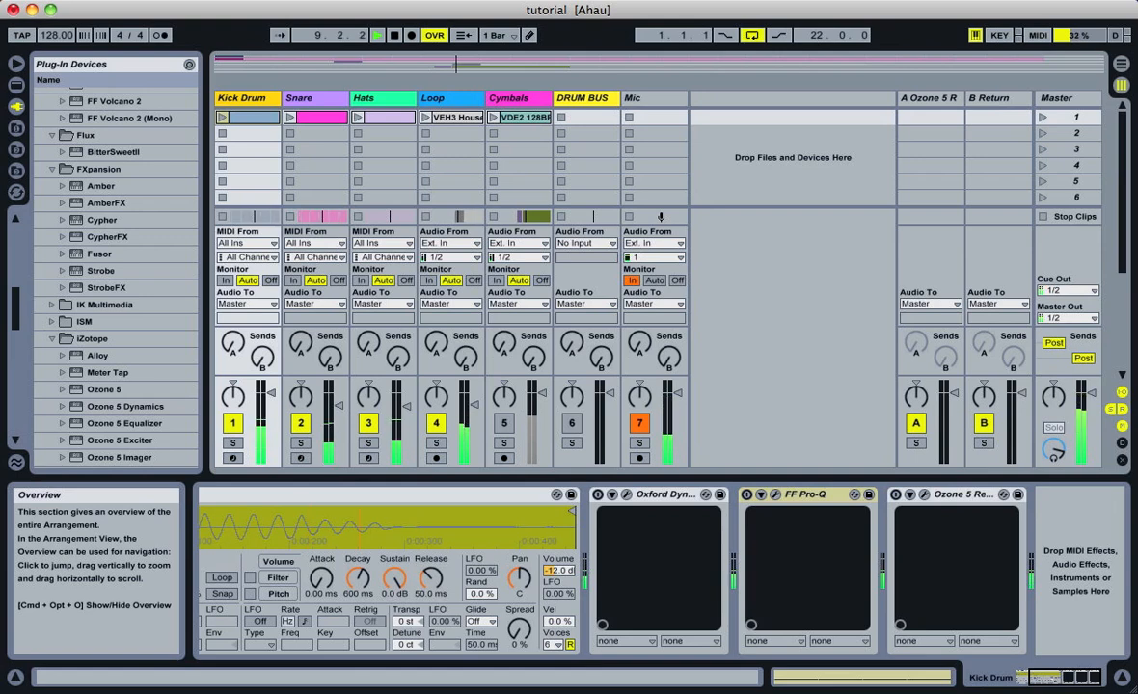
click(639, 423)
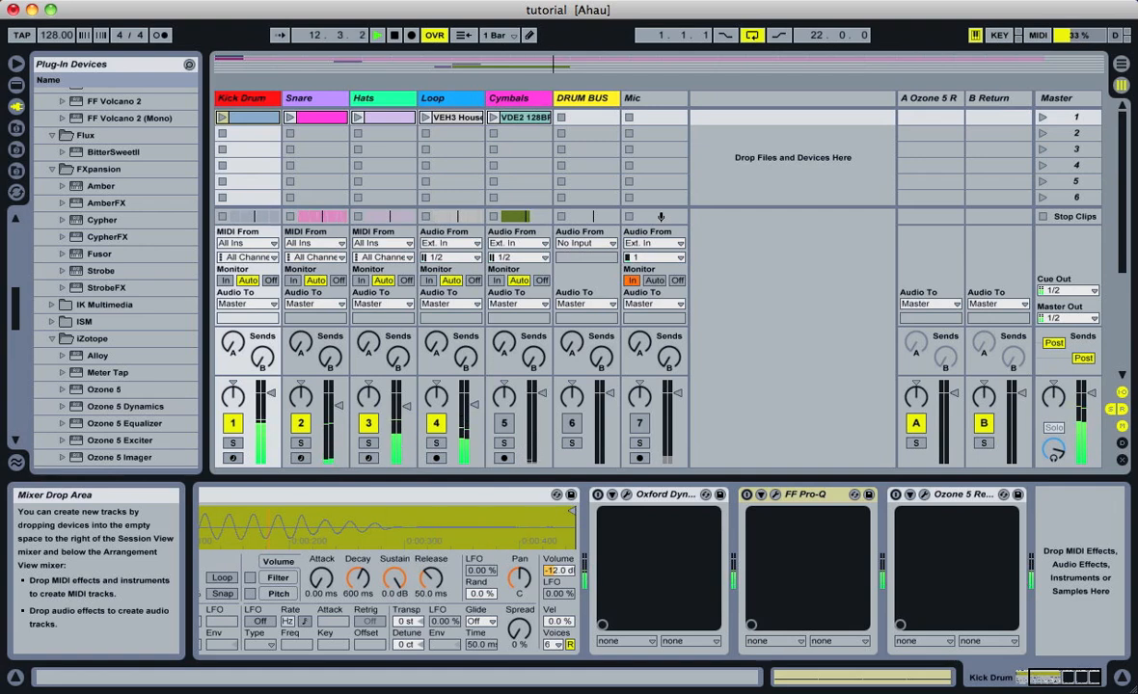
key(space)
key(F7)
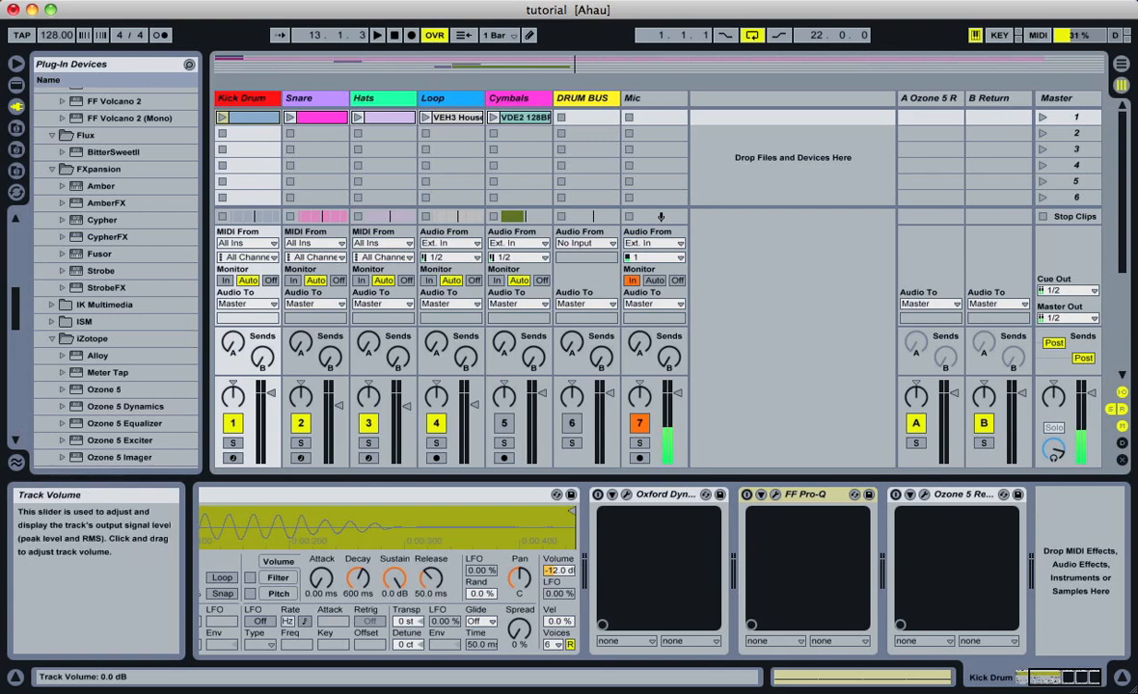
Switch the three Kick Drum effects back on, along with FF Pro-Q on the Snare, Hats and Loop tracks
click(598, 495)
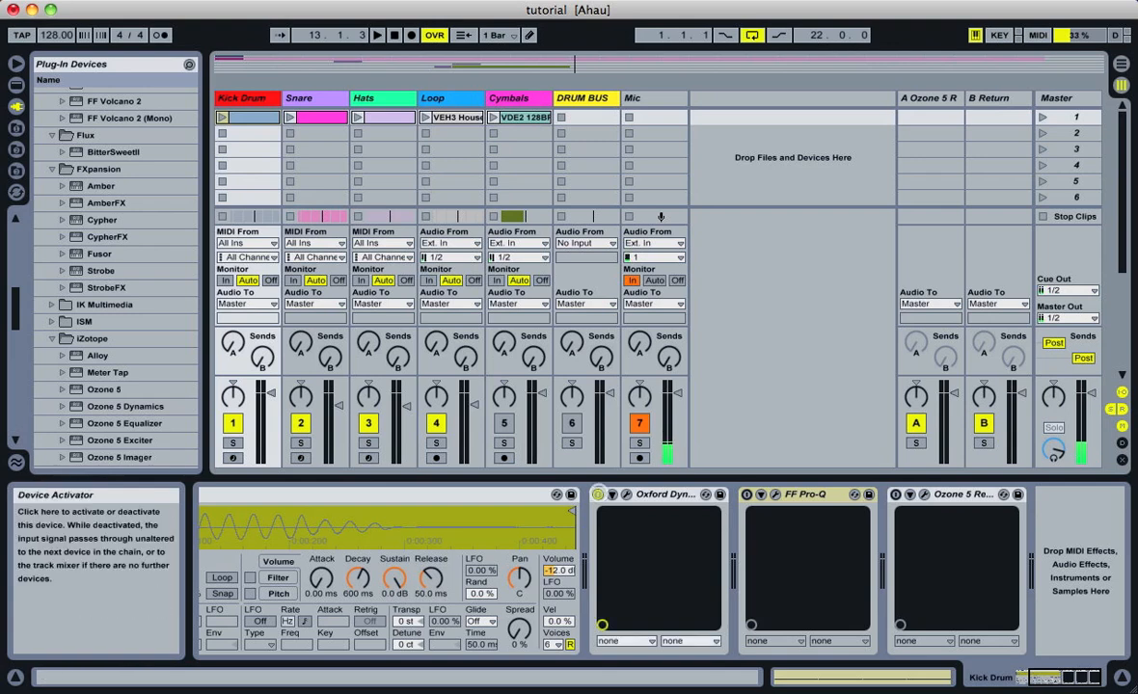
click(747, 494)
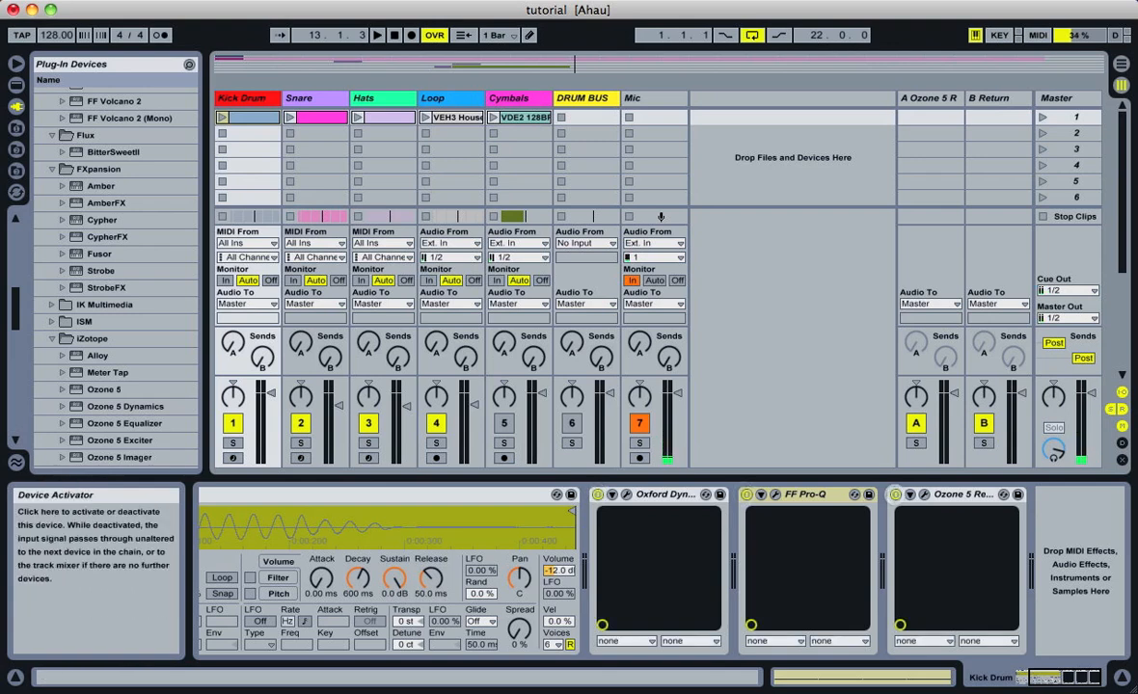
click(326, 98)
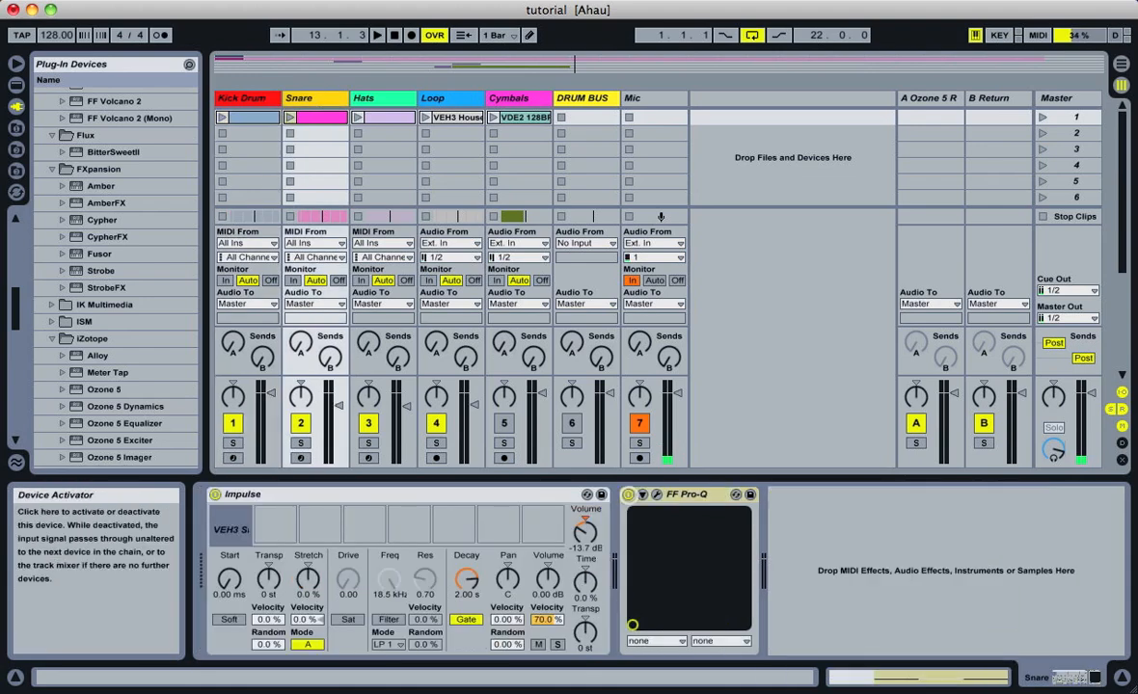
click(372, 98)
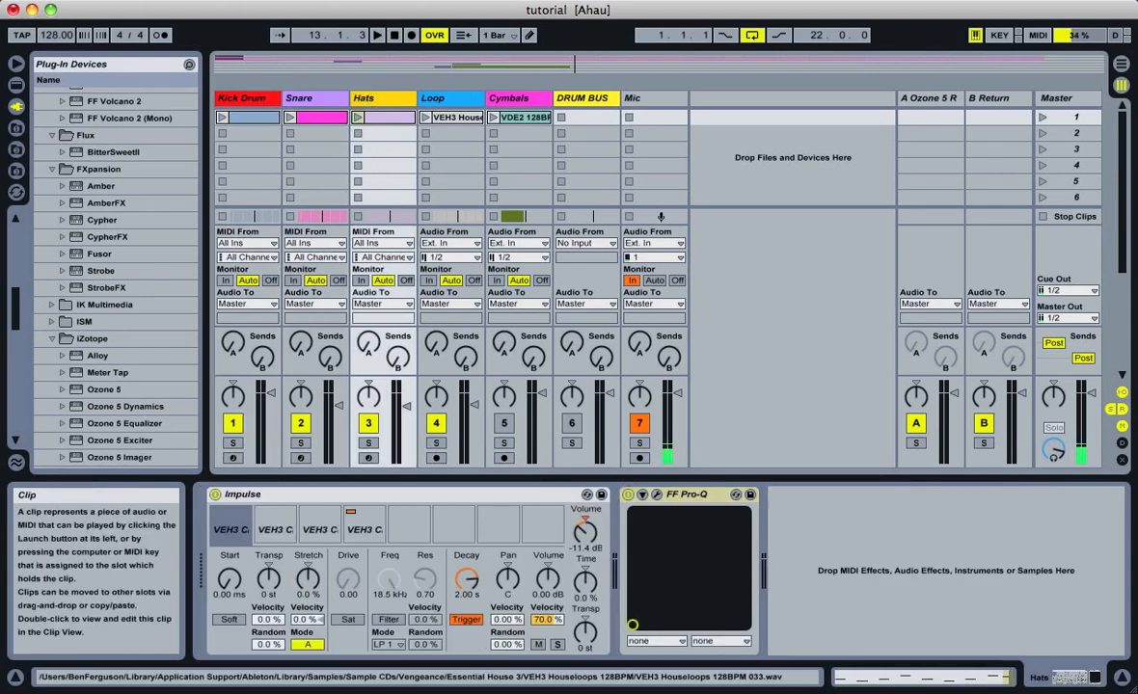
click(439, 99)
click(215, 494)
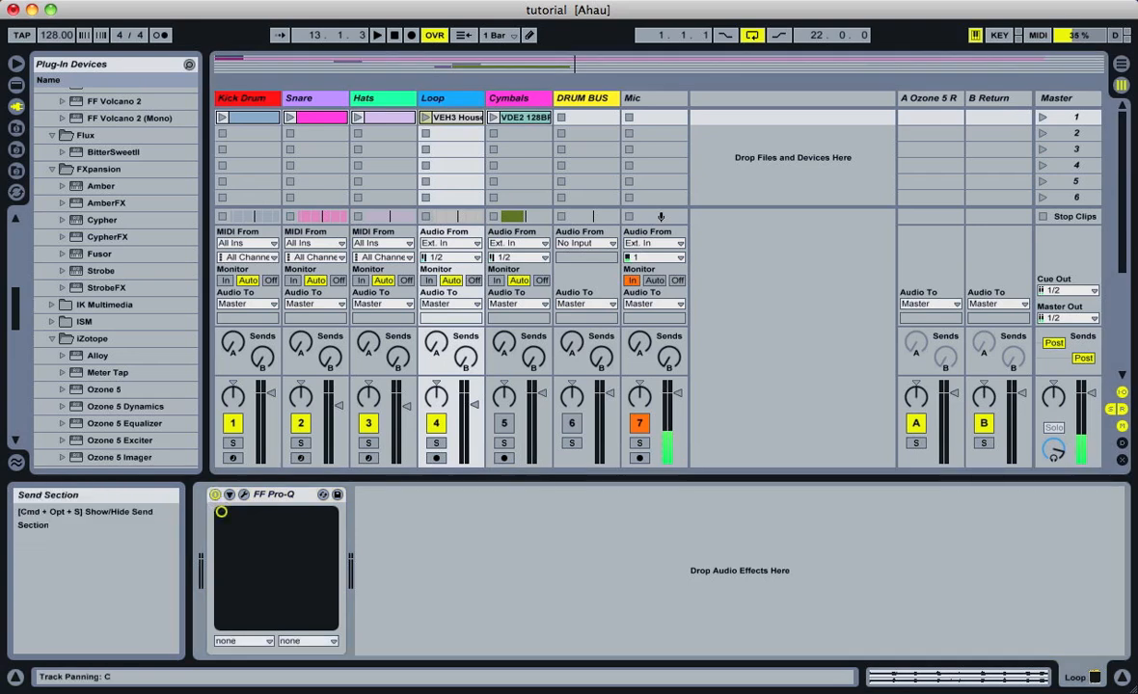
Play the kick, snare, hats and loop from bar 9 with their processing on, muting the Mic track for the first pass
click(452, 65)
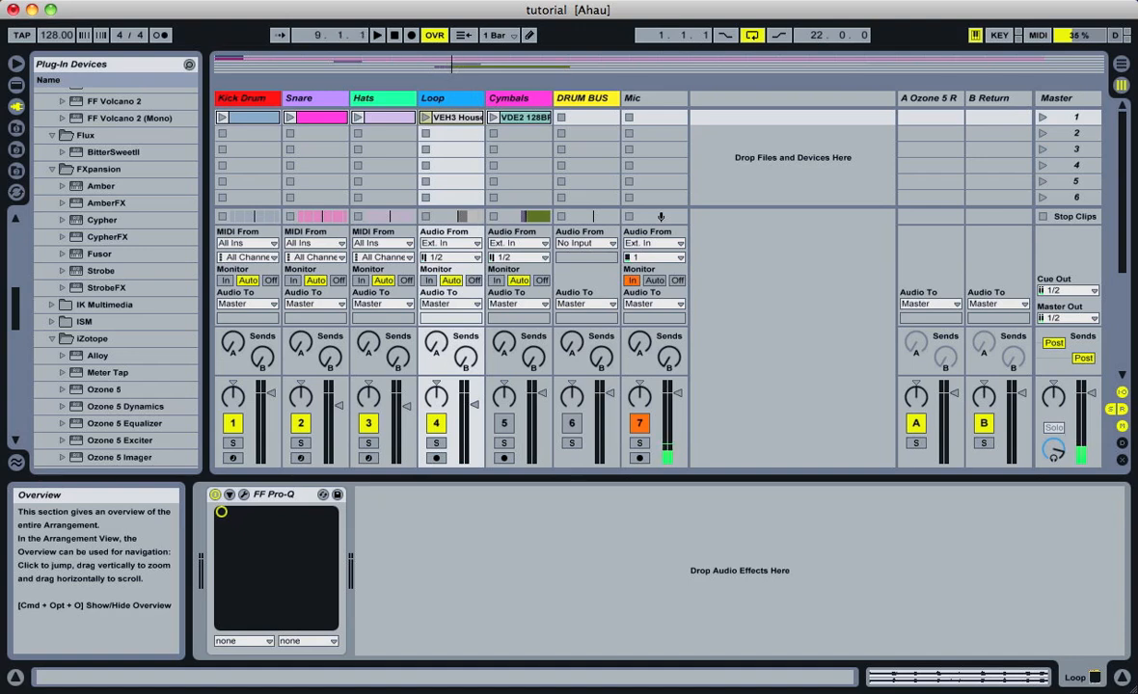
key(space)
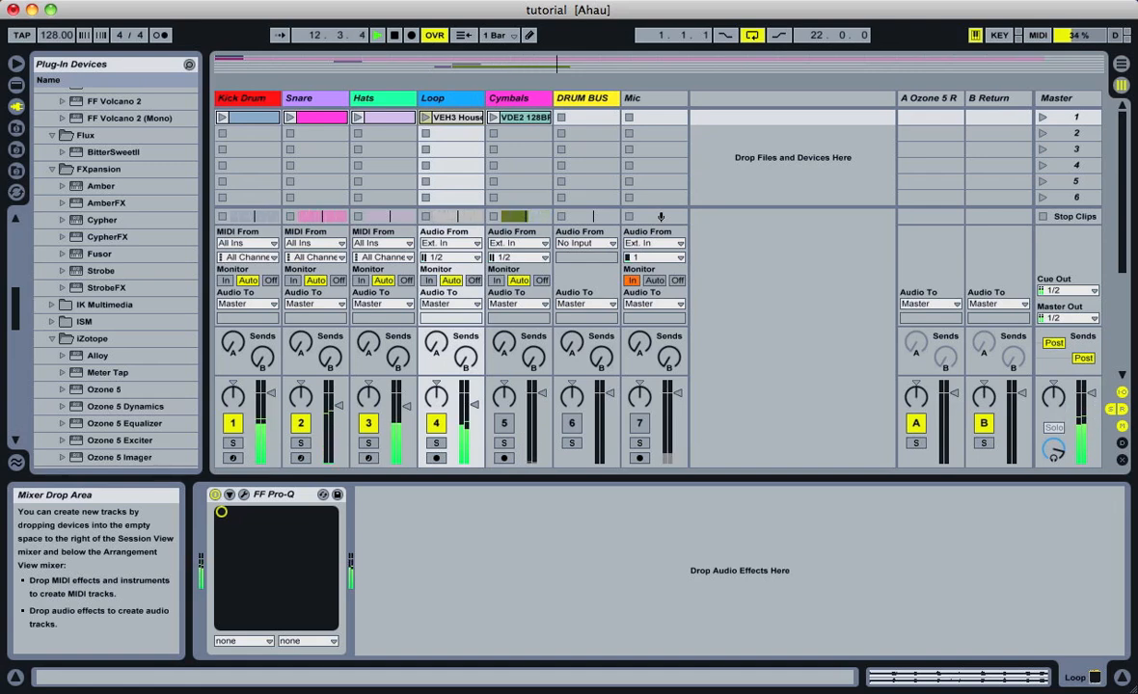
key(space)
click(640, 423)
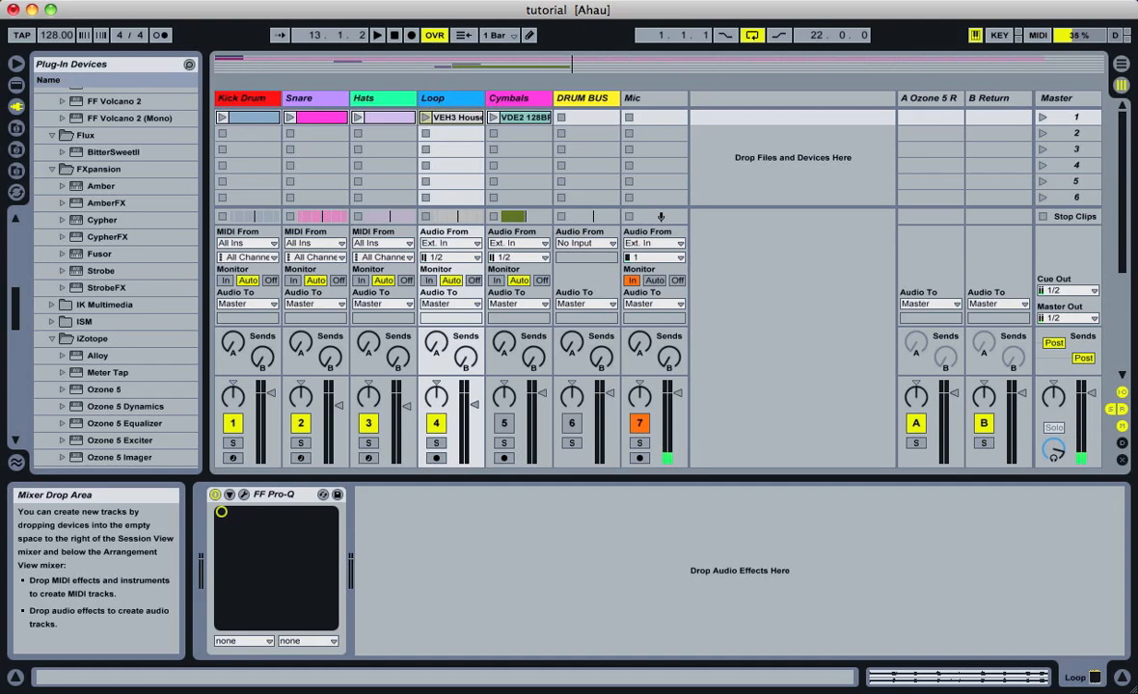
key(space)
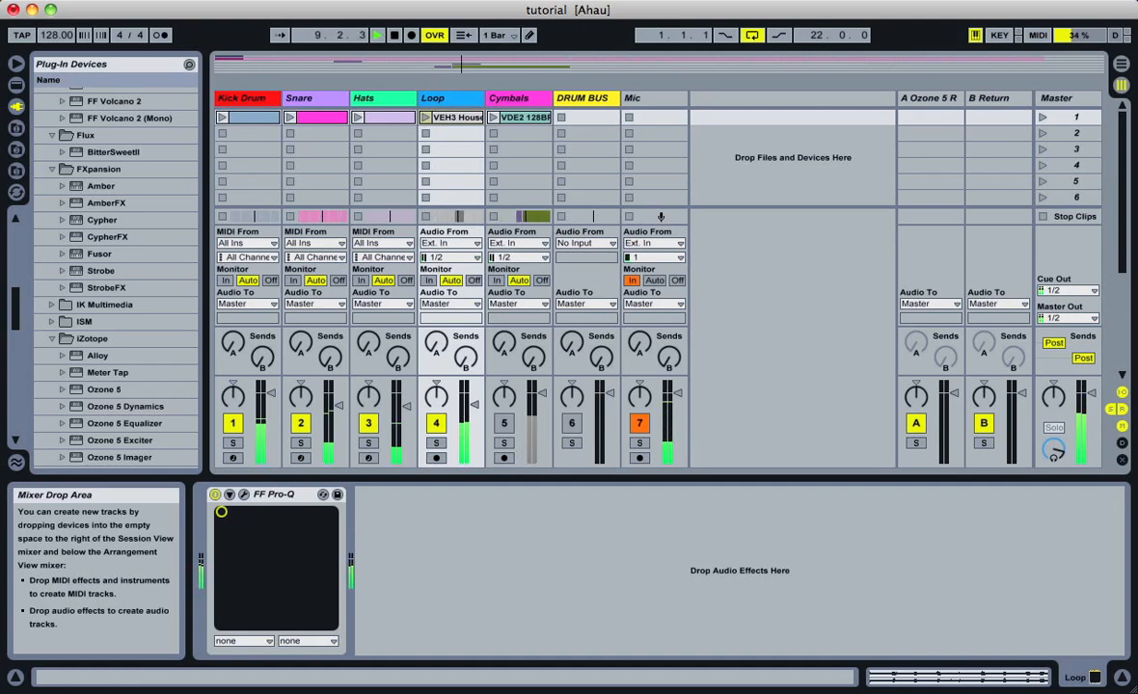